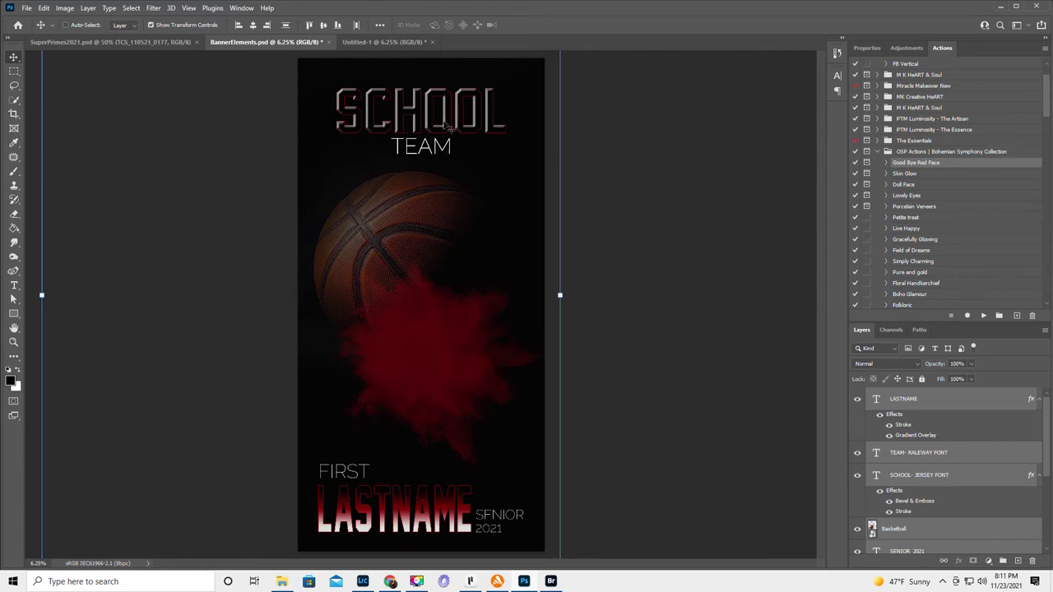
- Inspect the BannerElements layers, hiding and re-showing the black background to check transparency
scroll(954, 464, down, 1)
scroll(937, 419, up, 1)
click(945, 402)
scroll(945, 403, down, 3)
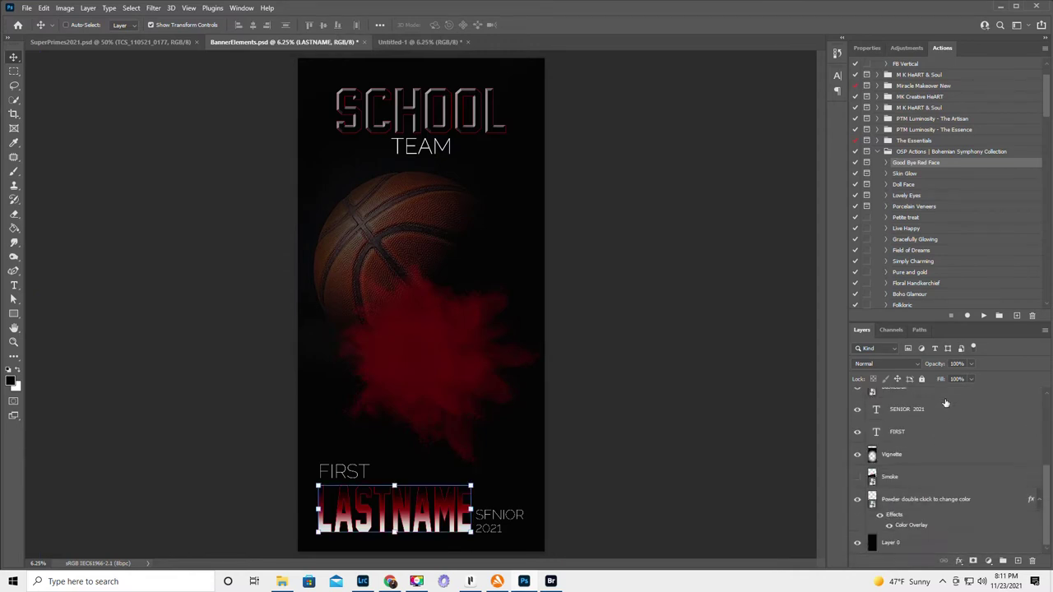
click(857, 543)
click(857, 542)
- Switch to Untitled-1 and confirm the 36x48 in black New Document preset without creating a file
click(431, 41)
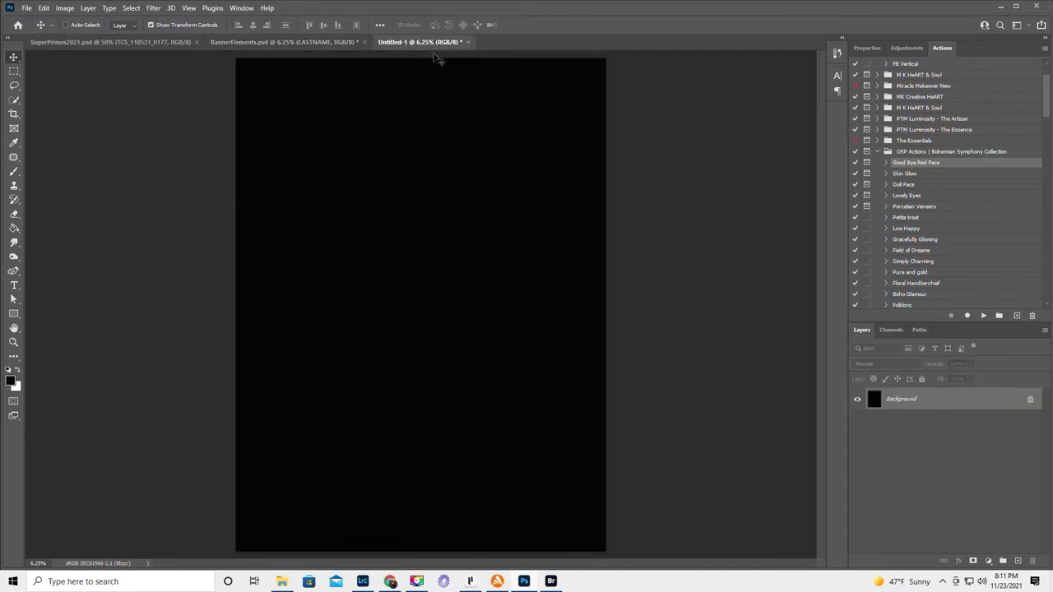
click(27, 9)
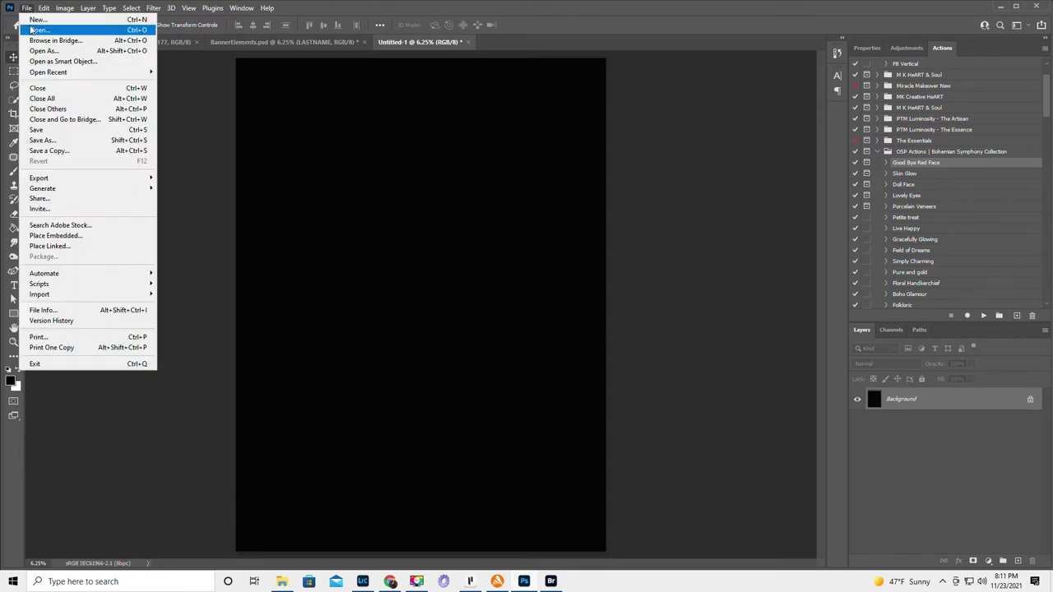
click(46, 20)
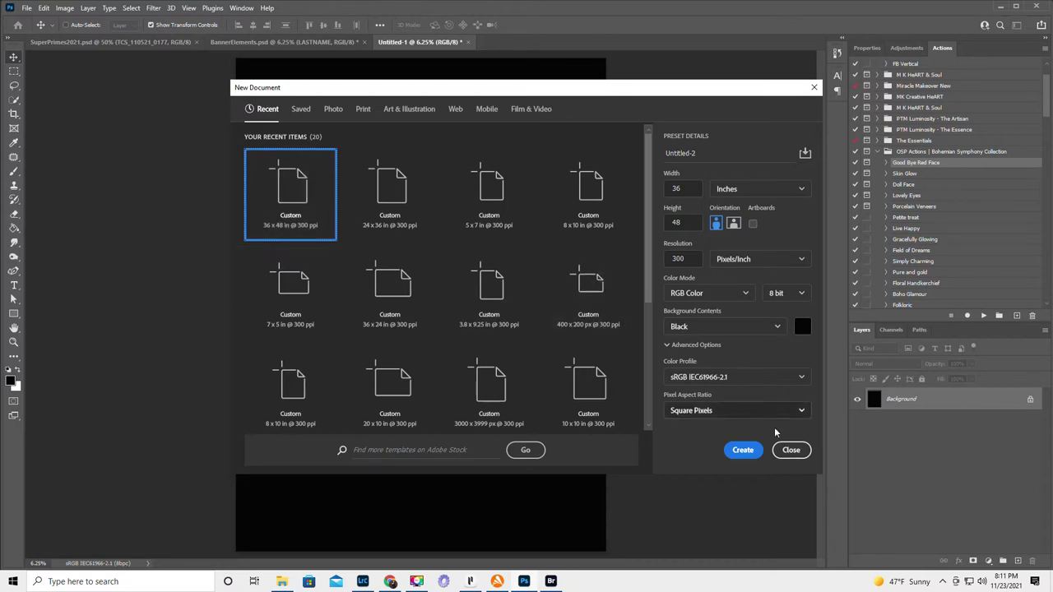
click(788, 450)
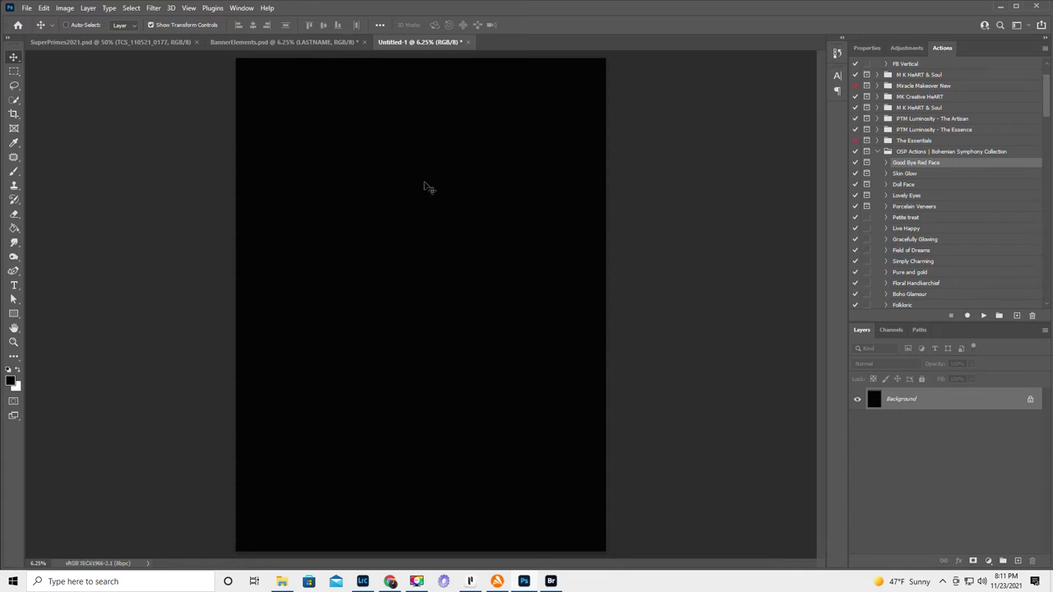
- Return to BannerElements.psd and select every layer from LASTNAME down to Powder
click(264, 40)
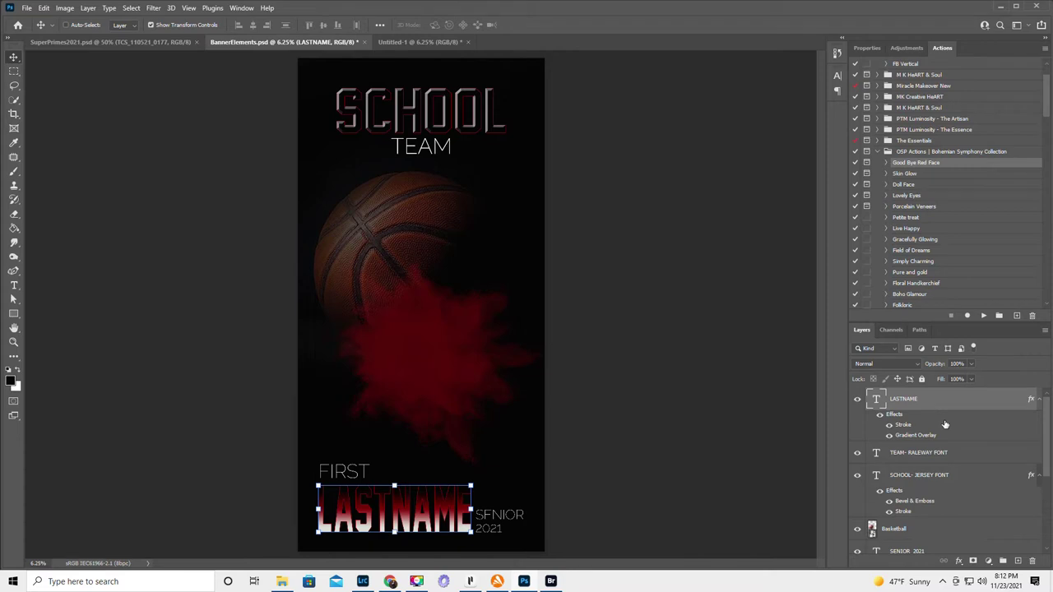
scroll(959, 473, down, 5)
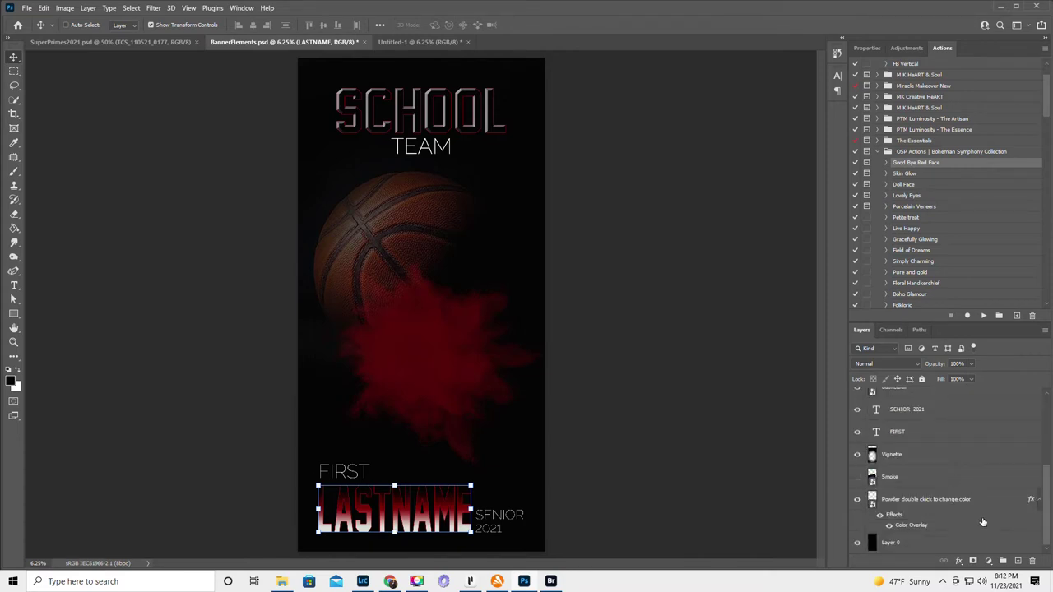
shift+click(977, 499)
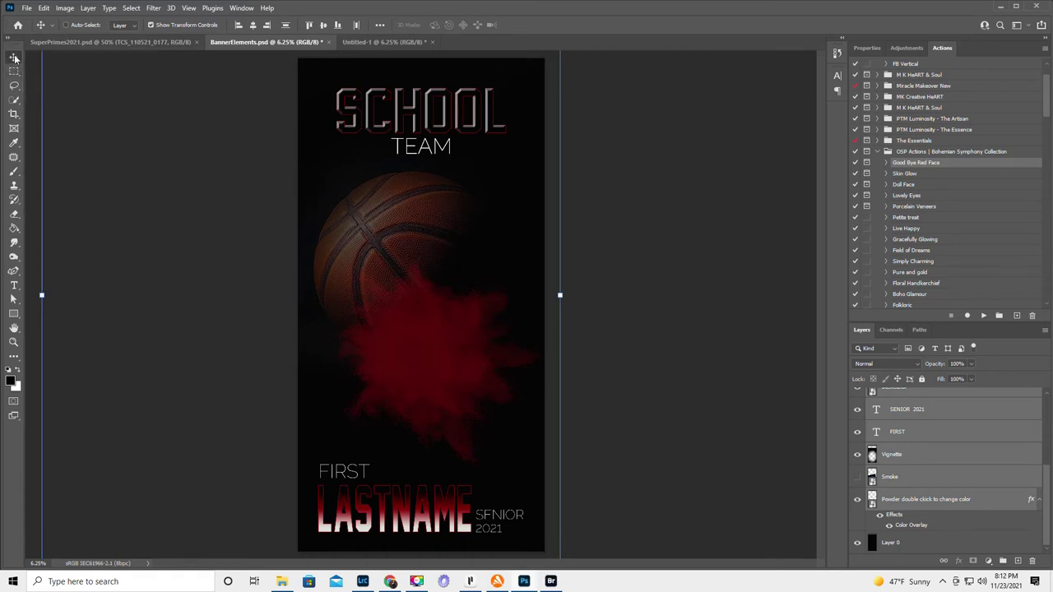
- Drag the selected artwork into Untitled-1, then resize and centre it on the black canvas
drag(394, 197, 391, 67)
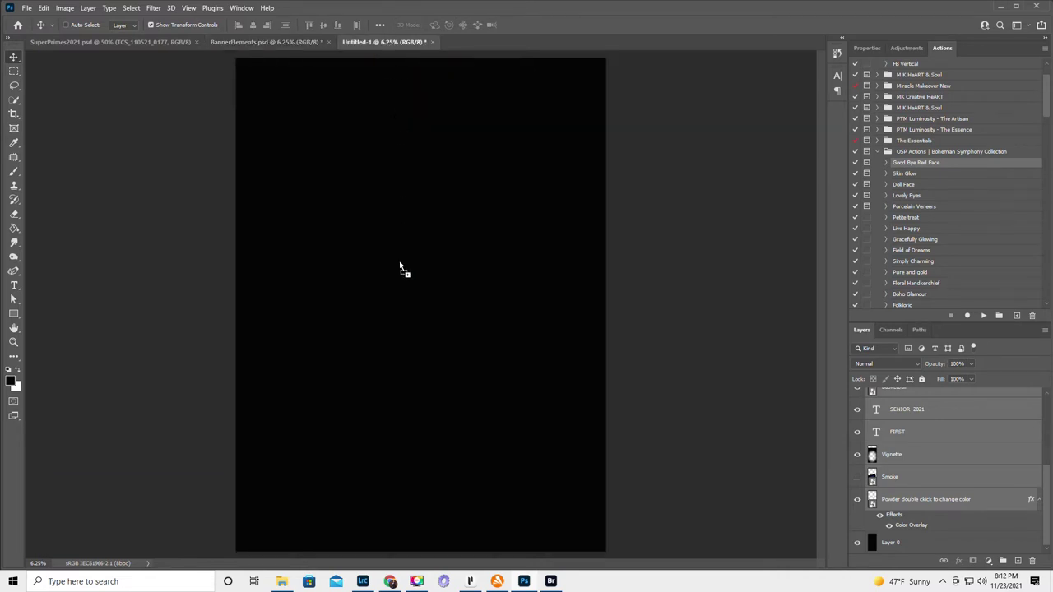
drag(400, 267, 399, 267)
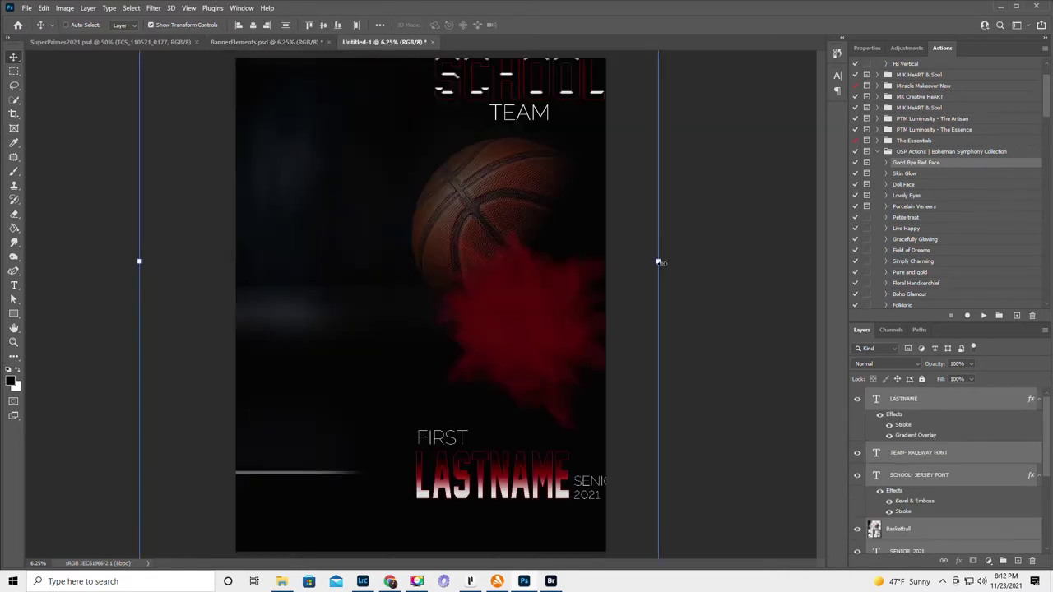
mouse_move(658, 261)
mouse_down()
mouse_move(583, 257)
mouse_move(662, 261)
mouse_up()
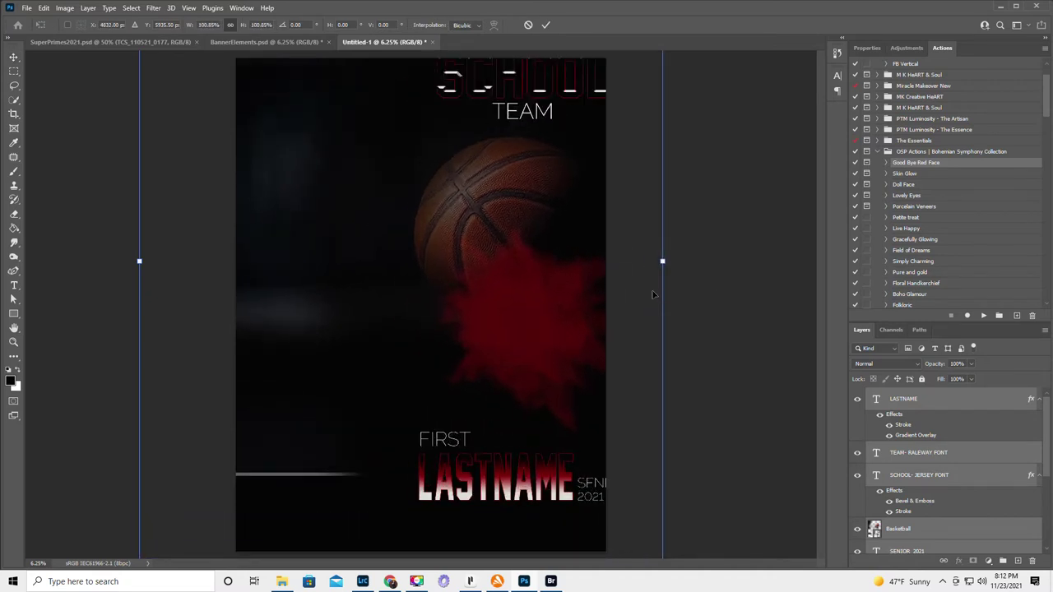
drag(505, 274, 427, 302)
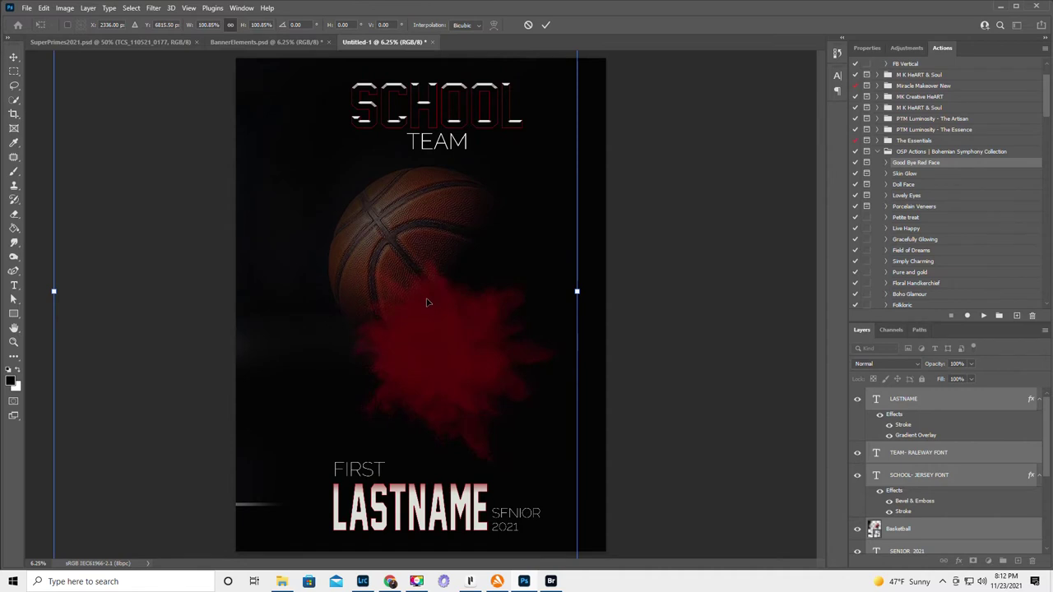
key(ctrl+z)
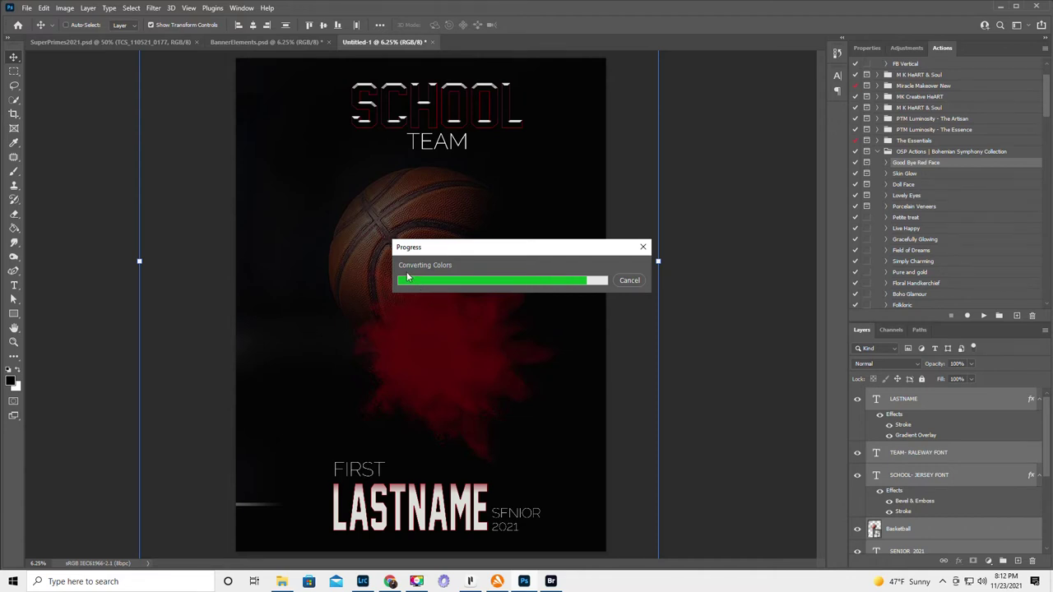
- Select the LASTNAME text layer in the copied artwork
click(935, 399)
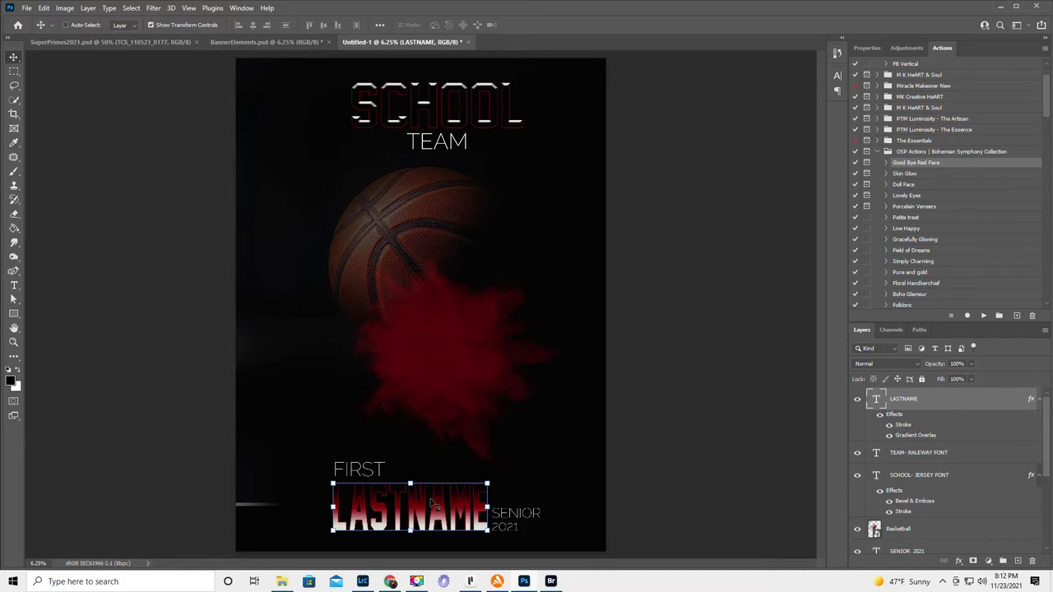
scroll(920, 462, down, 3)
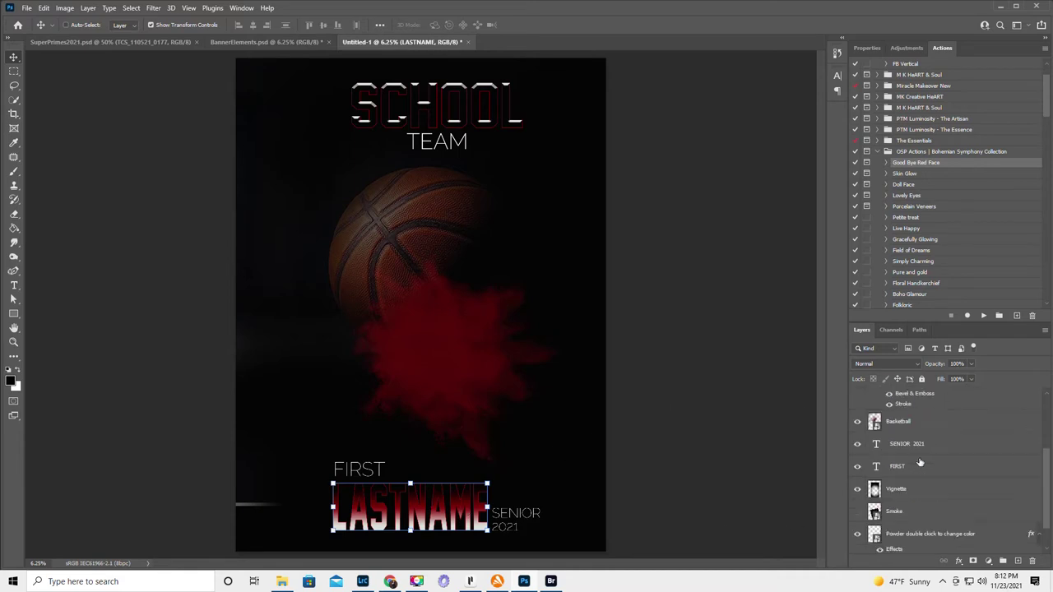
scroll(933, 466, up, 3)
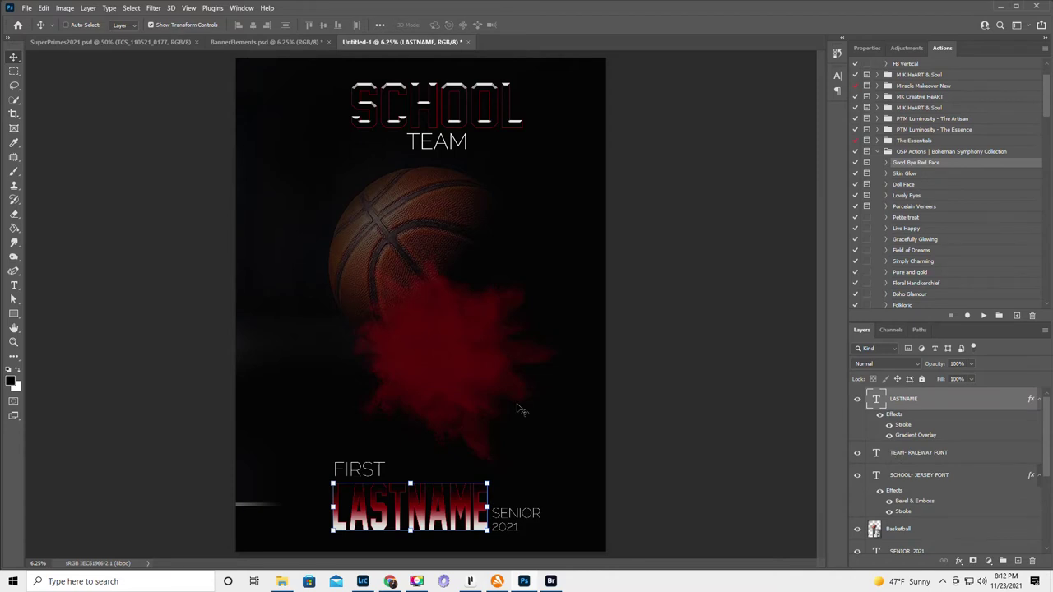
- Move the FIRST placeholder above LASTNAME and retype it with the player's first name
click(14, 287)
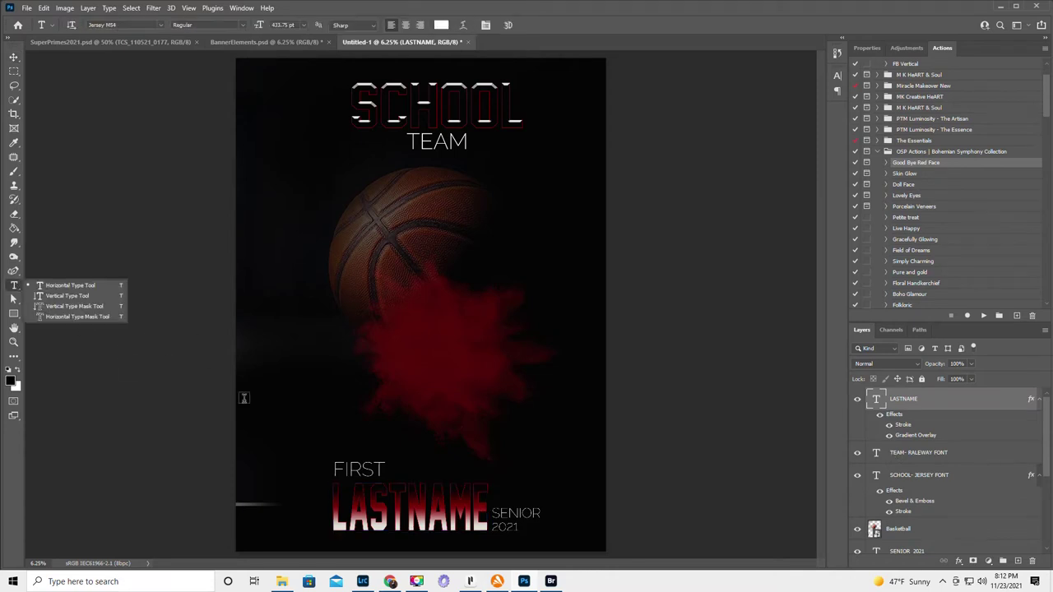
click(350, 469)
drag(345, 444, 288, 412)
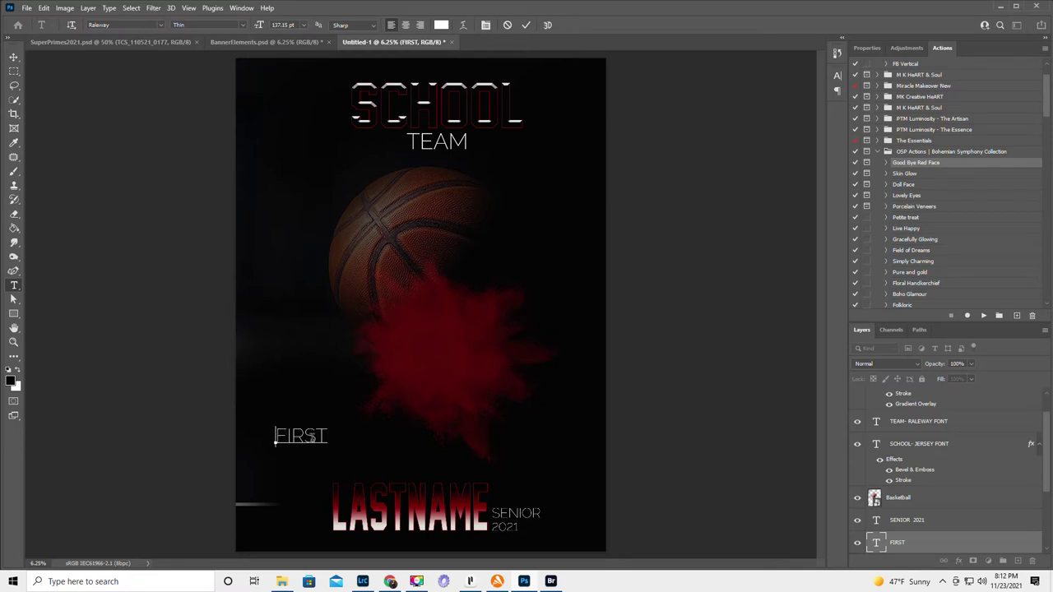
double_click(310, 438)
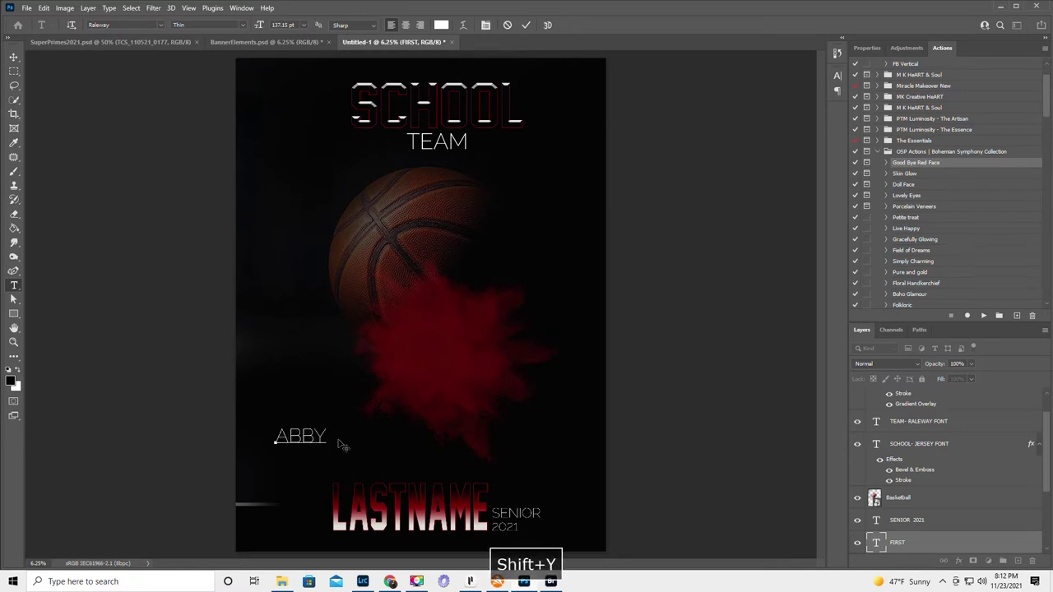
- Set the first name to 250 pt and nudge it slightly left and down
drag(329, 440, 243, 426)
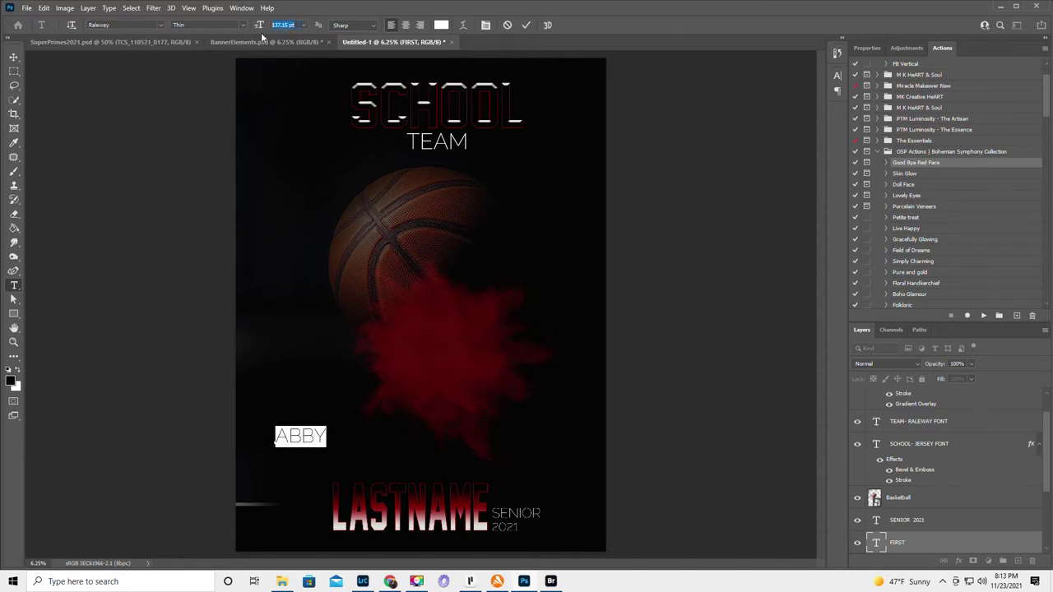
text(300)
key(Return)
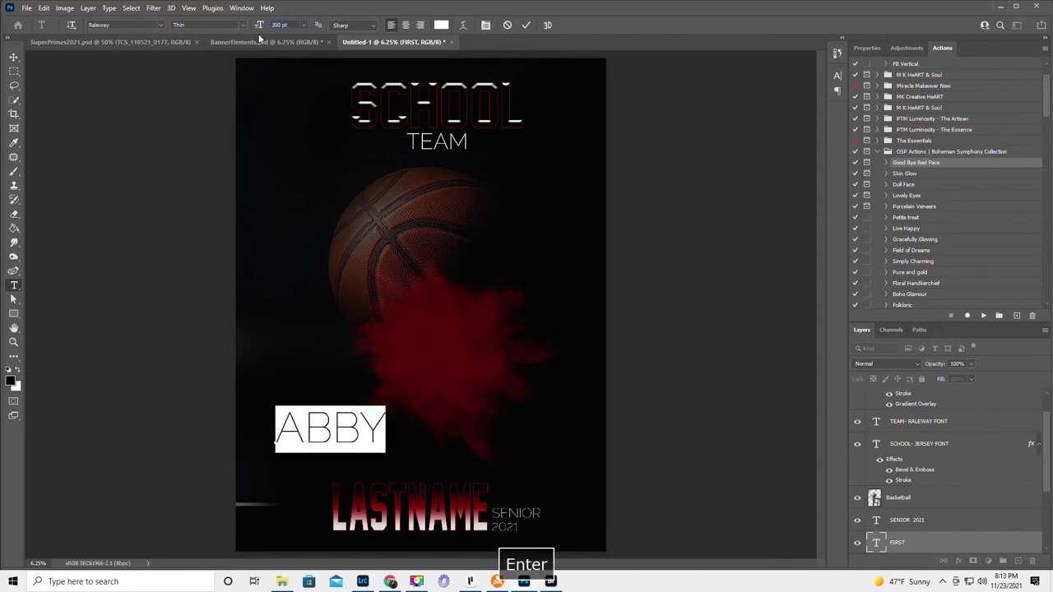
click(260, 25)
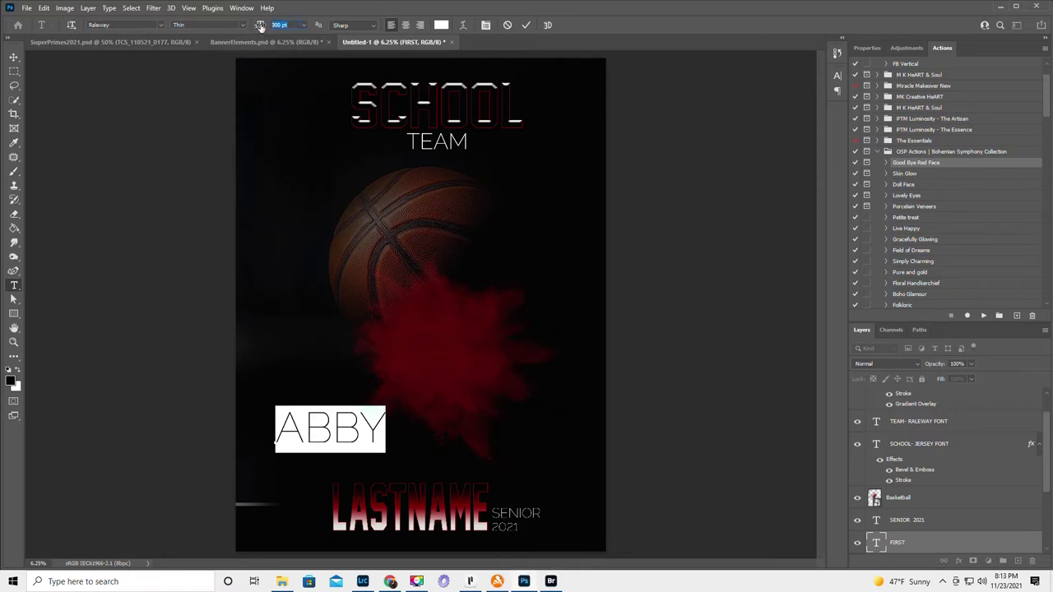
text(250)
key(Return)
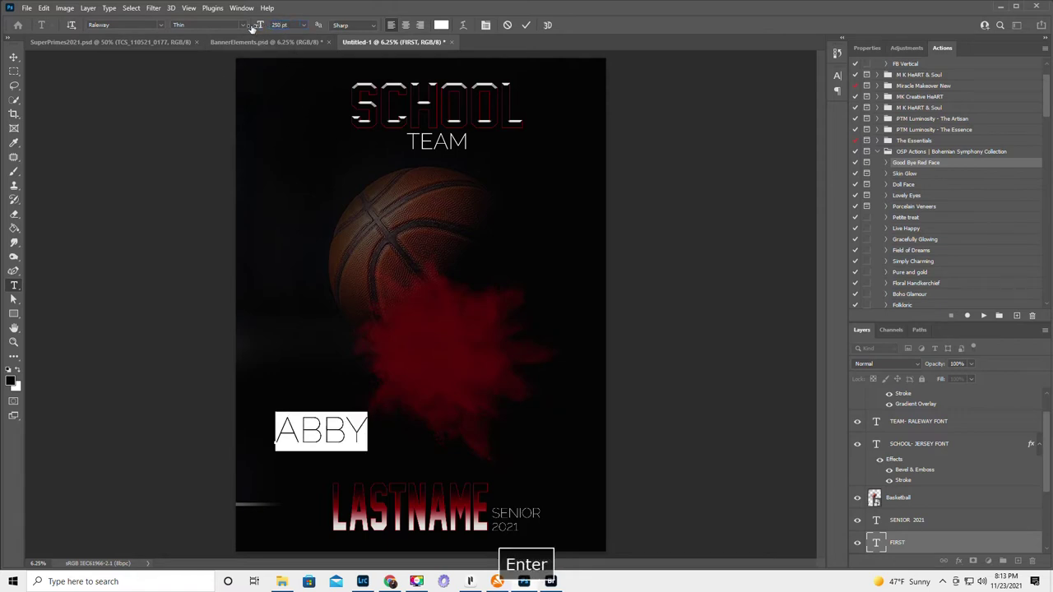
drag(289, 363, 297, 387)
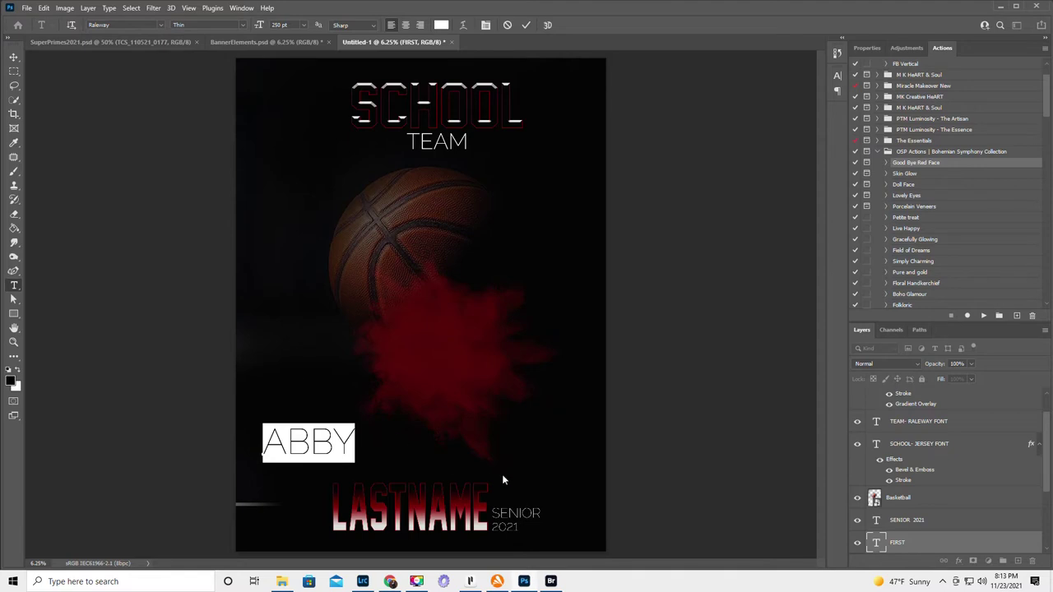
scroll(955, 464, down, 3)
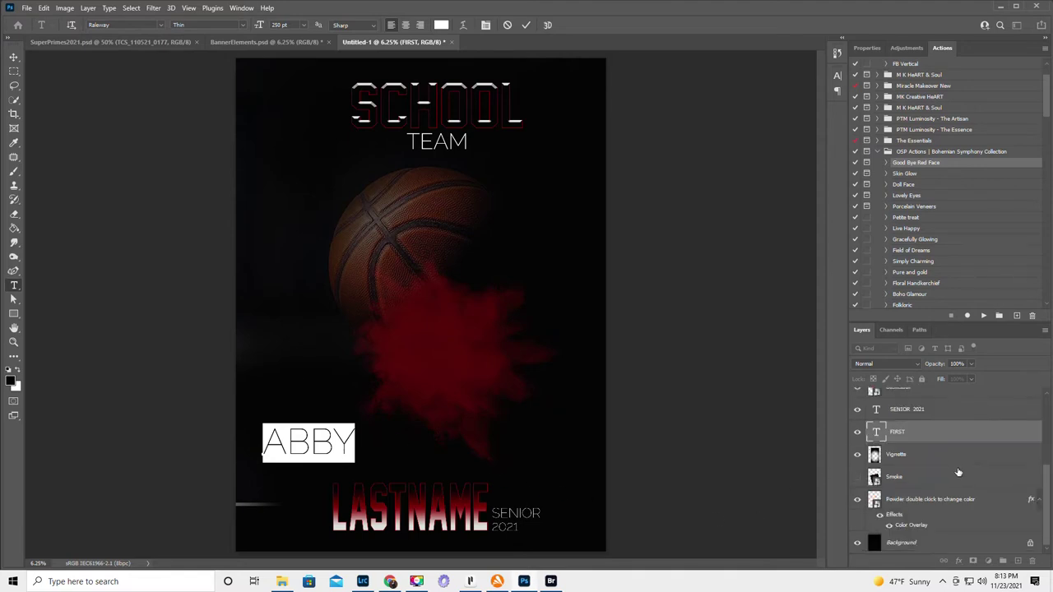
- Finish the name edit and toggle the Smoke layer's visibility on and back off
click(858, 478)
click(858, 478)
click(858, 478)
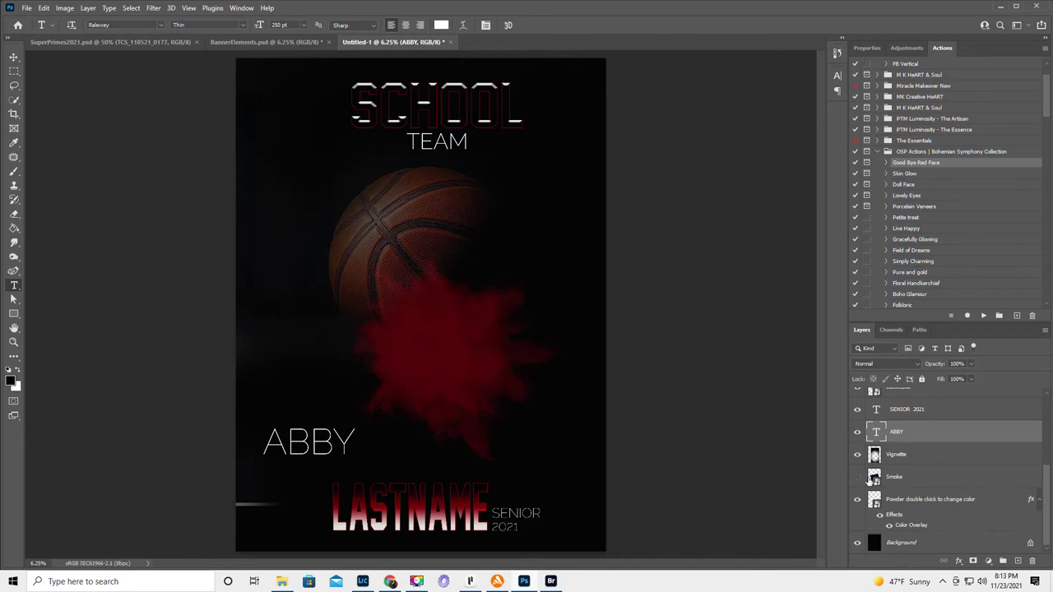
- Free Transform the Vignette layer out to the canvas's left, right and bottom edges
click(918, 454)
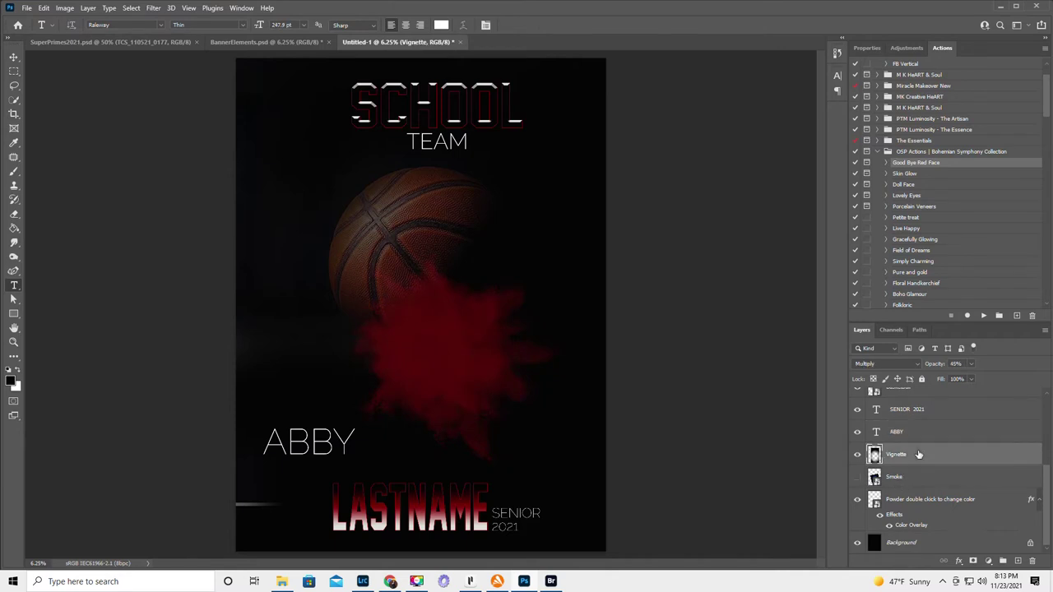
click(13, 58)
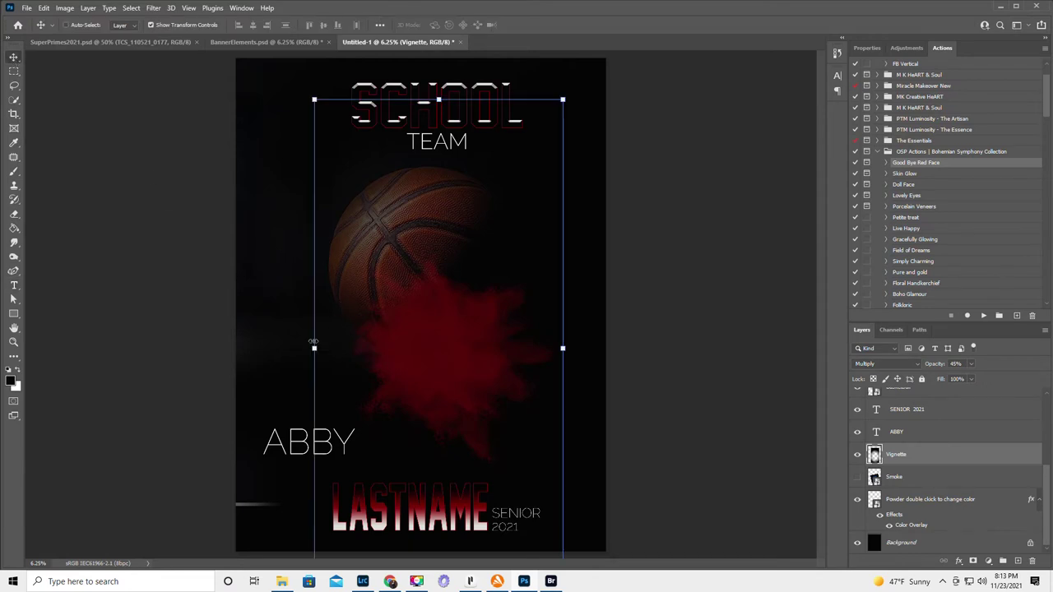
drag(308, 343, 236, 346)
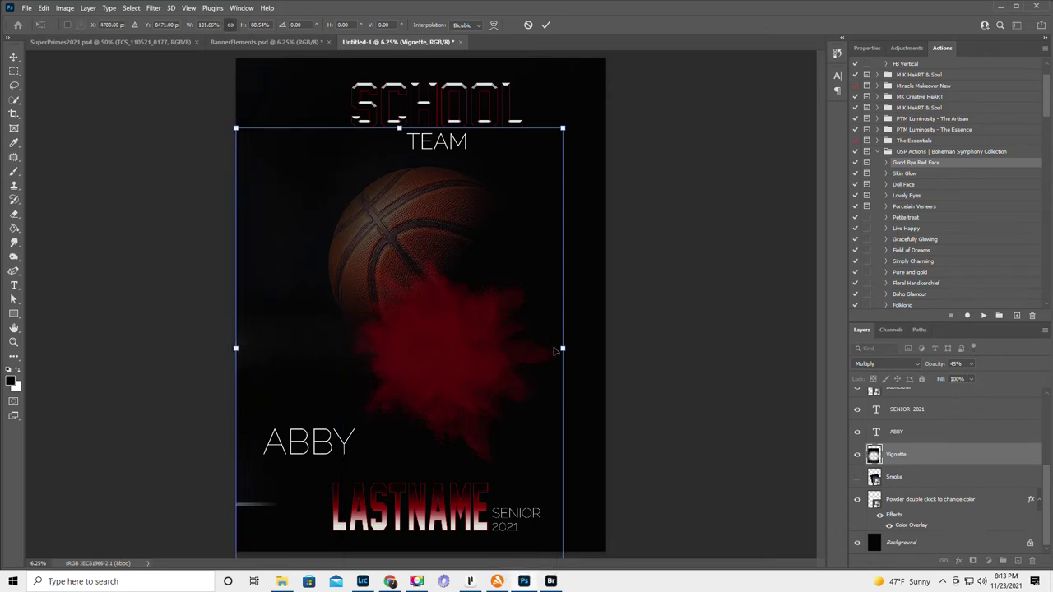
drag(562, 348, 605, 350)
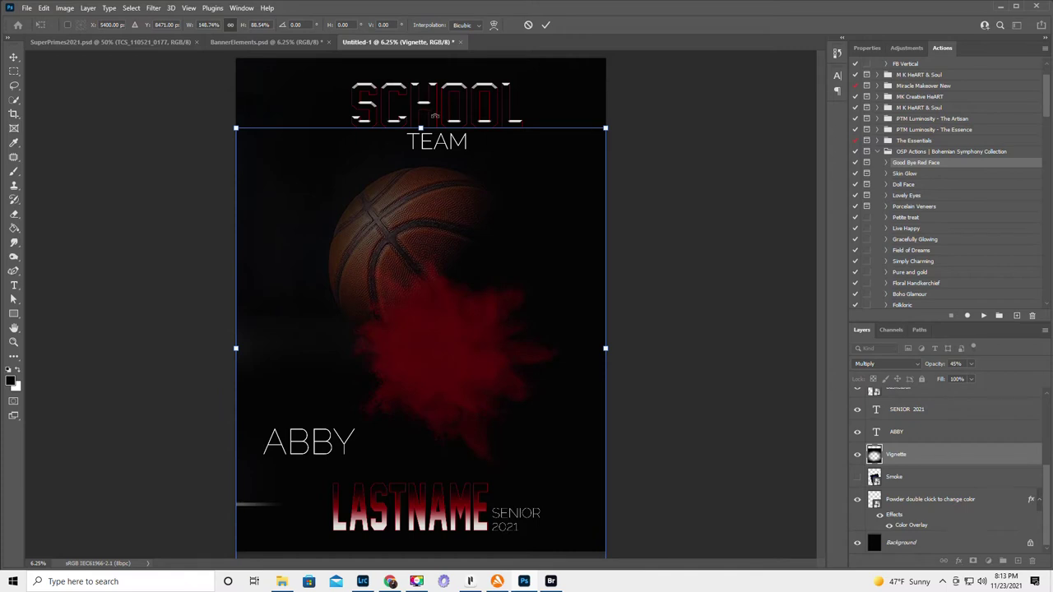
drag(444, 243, 447, 178)
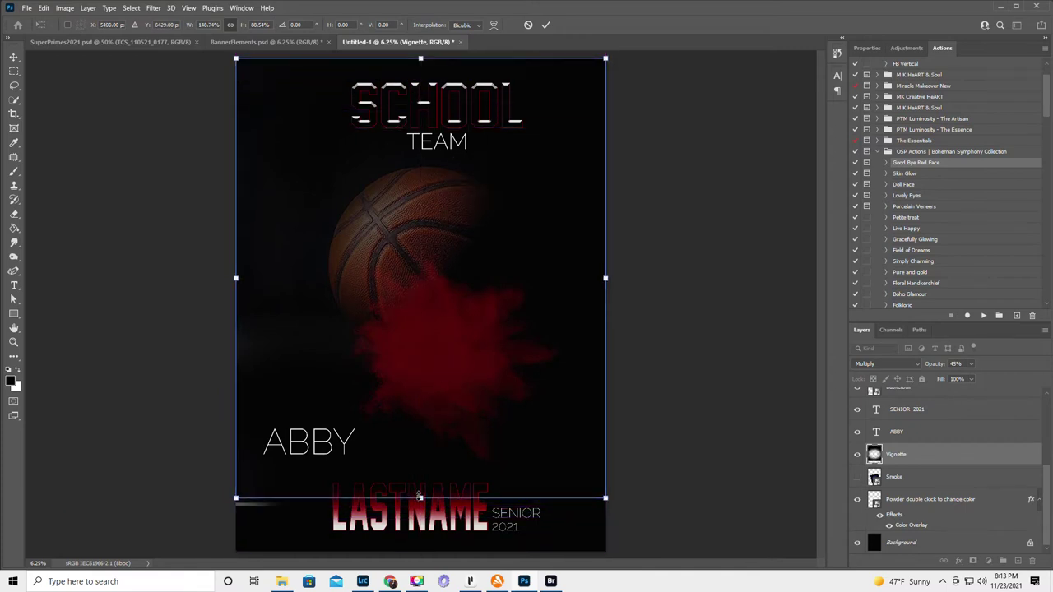
drag(411, 498, 418, 547)
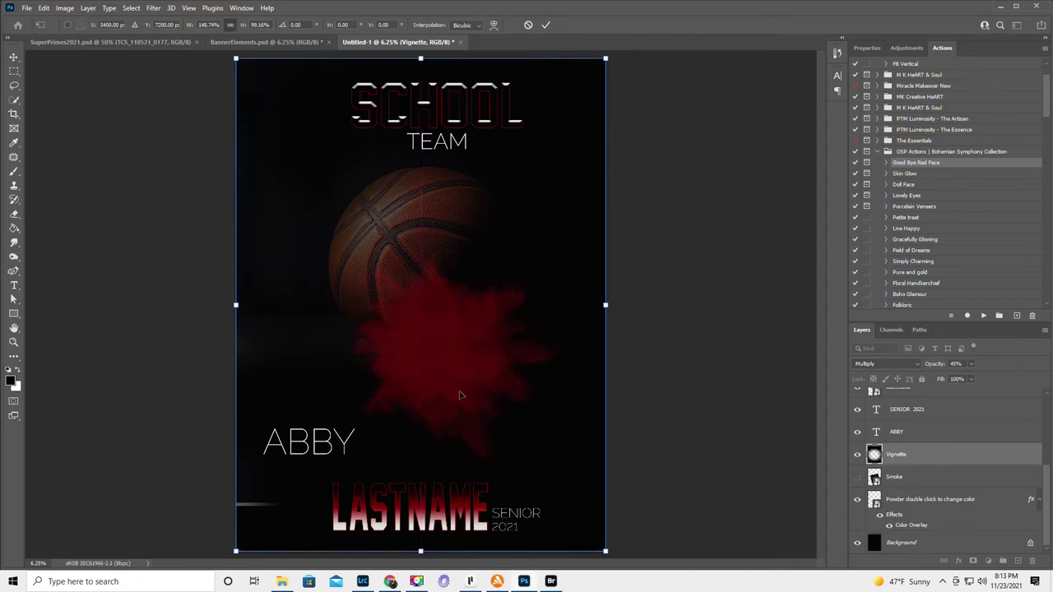
key(ctrl+z)
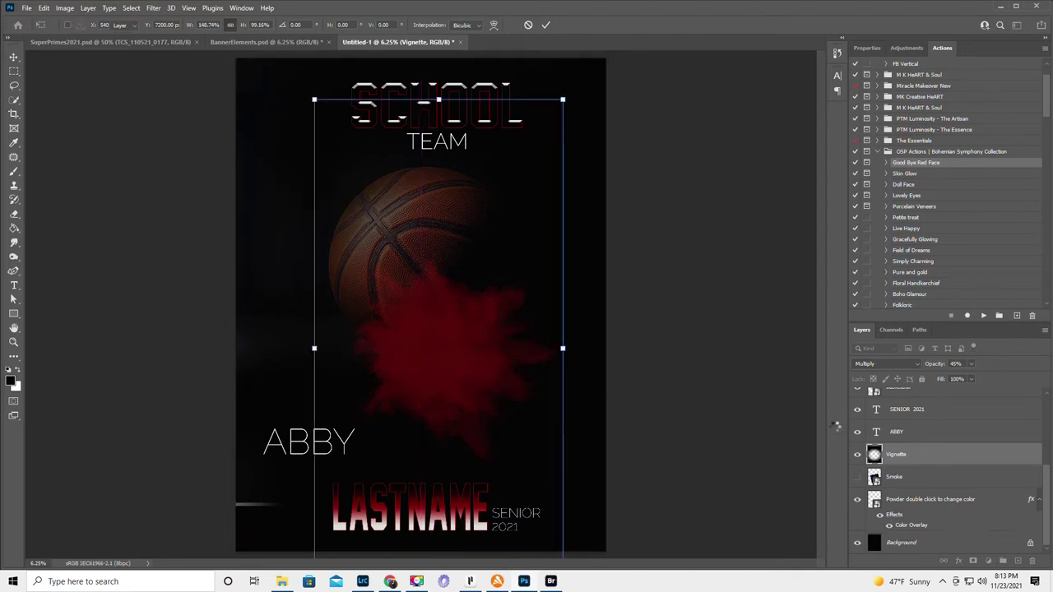
click(896, 456)
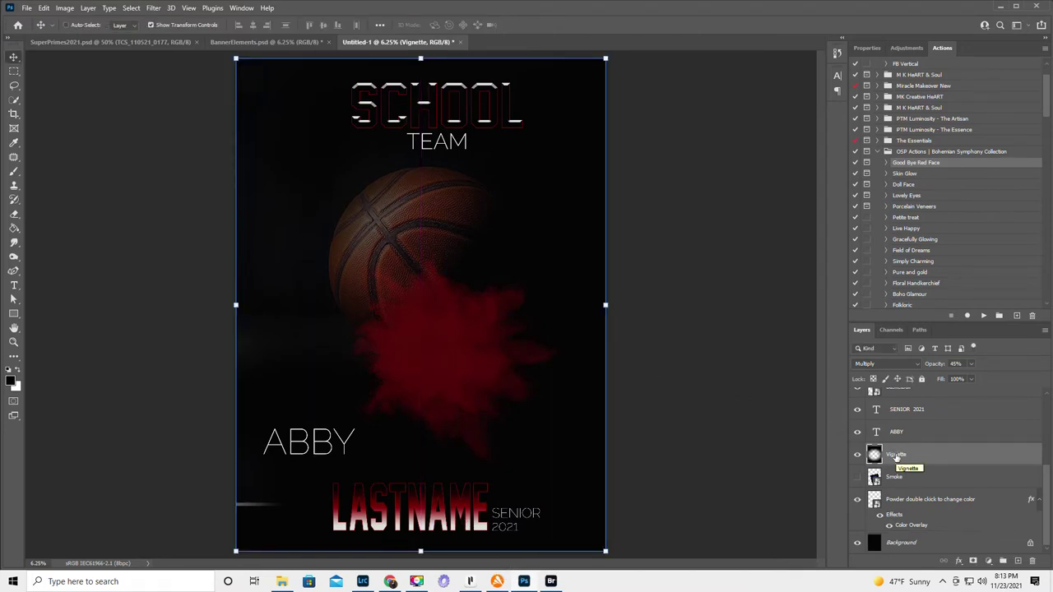
scroll(951, 463, up, 3)
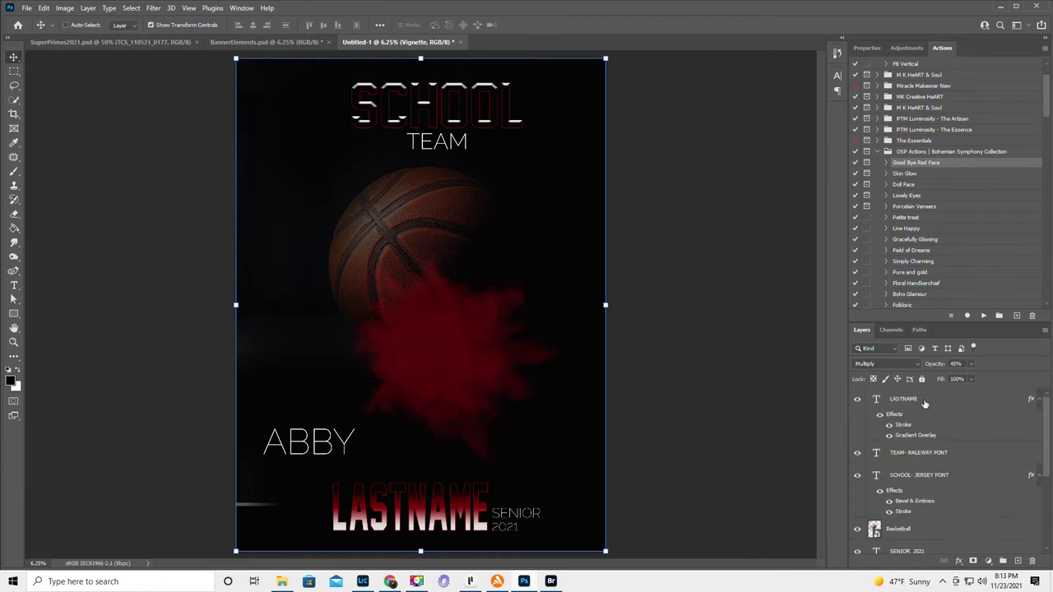
- Shift the LASTNAME text left and up so it sits beneath the first name
click(928, 401)
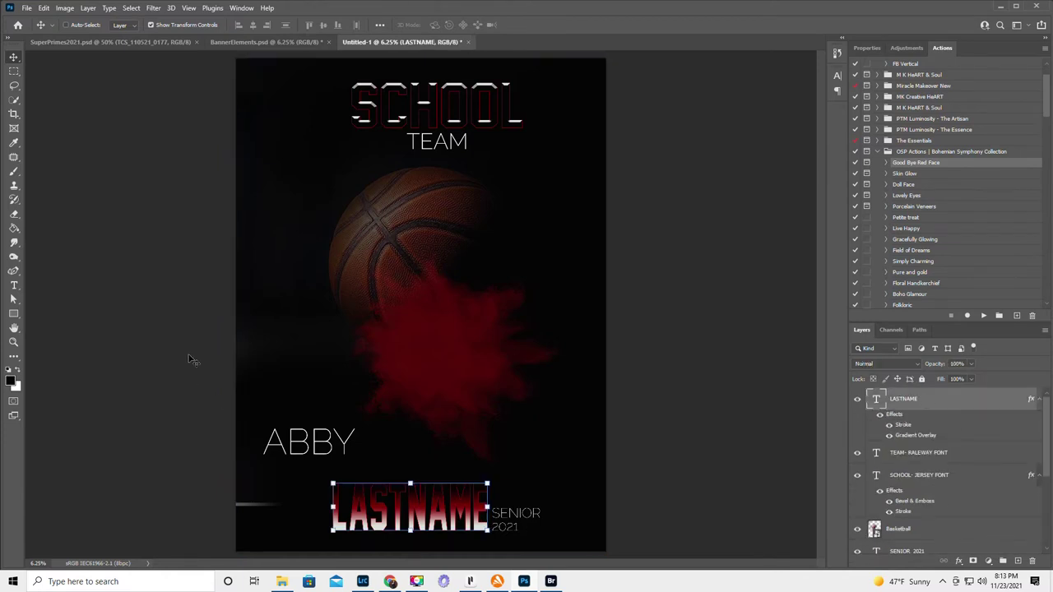
click(12, 288)
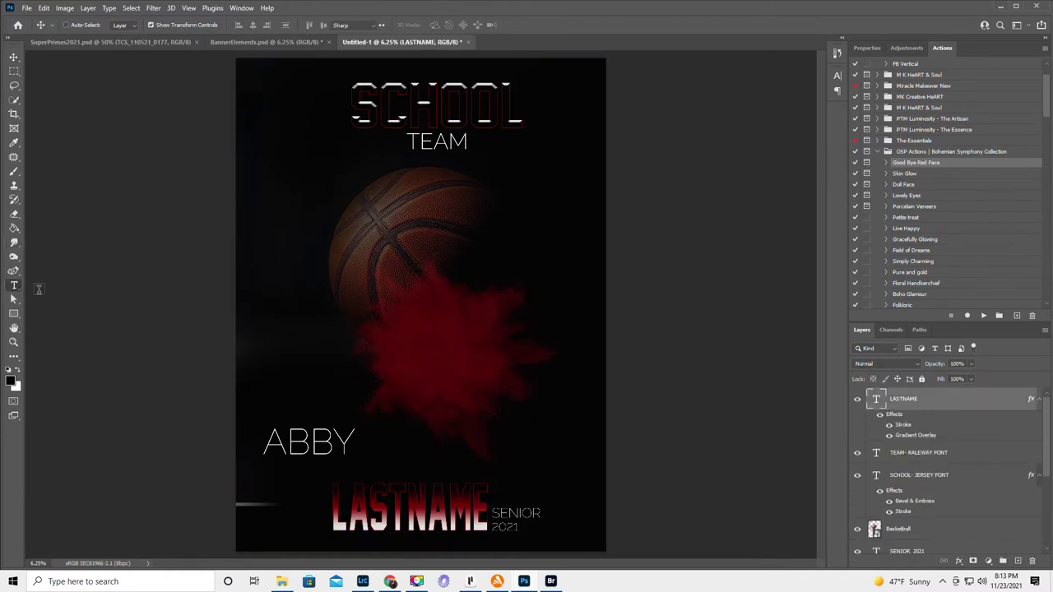
click(404, 506)
drag(413, 460, 337, 469)
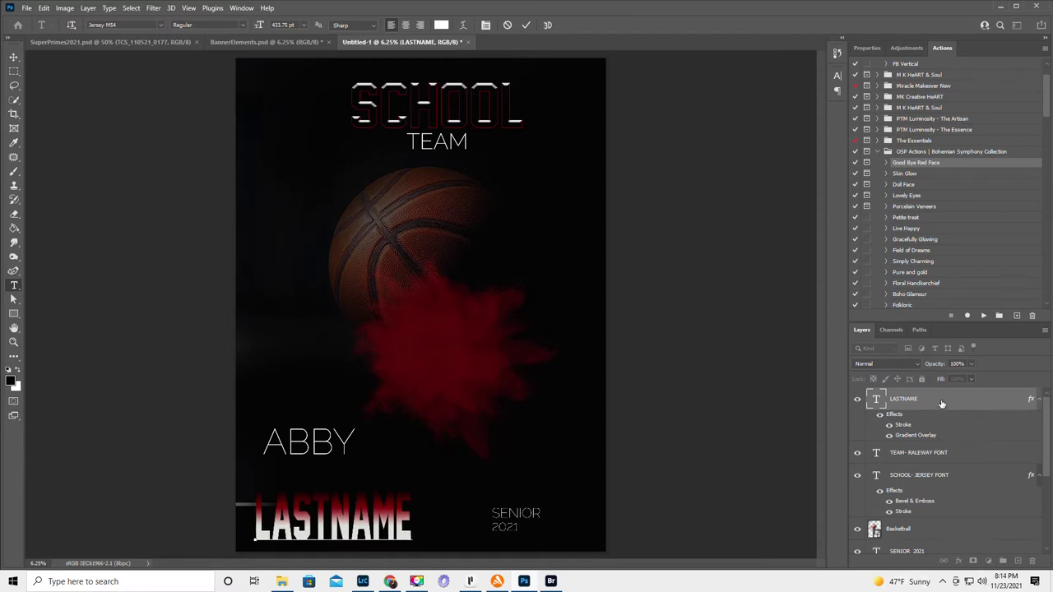
click(941, 400)
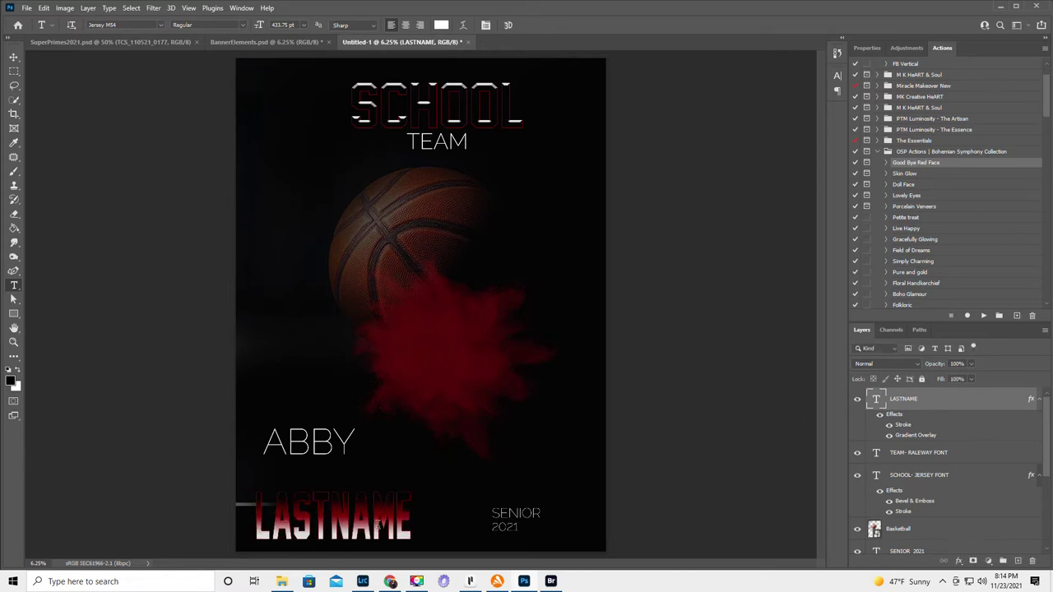
drag(255, 507, 447, 522)
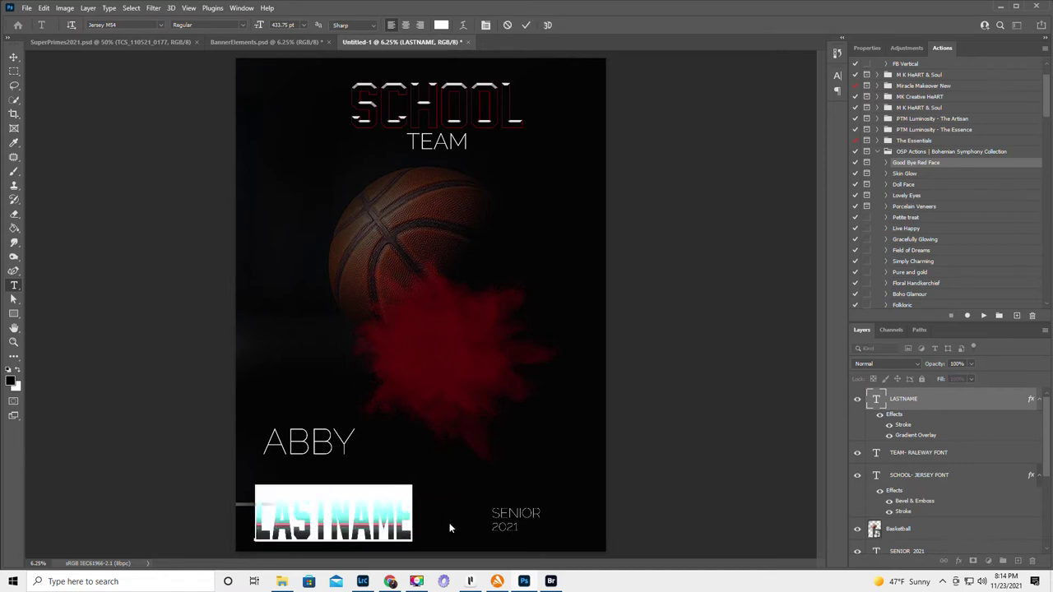
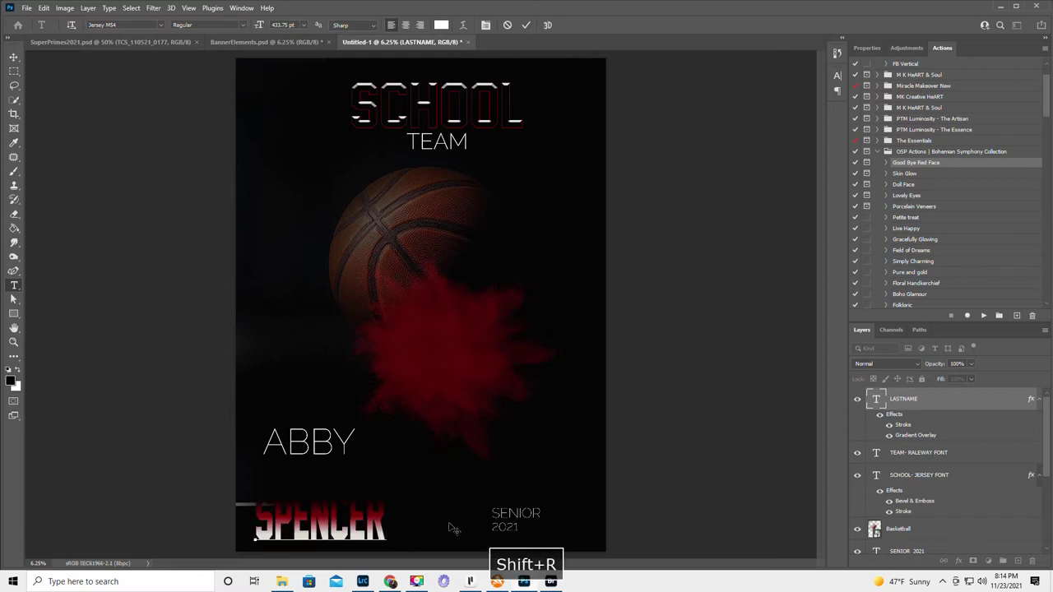
- Replace LASTNAME with the player's surname and nudge it up toward the first name
key(Return)
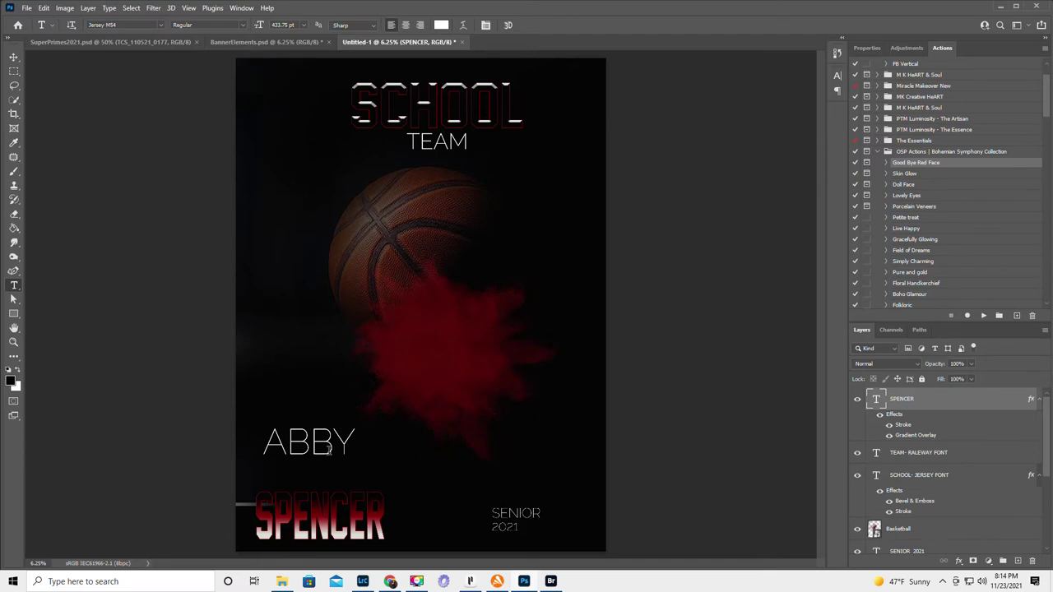
click(14, 57)
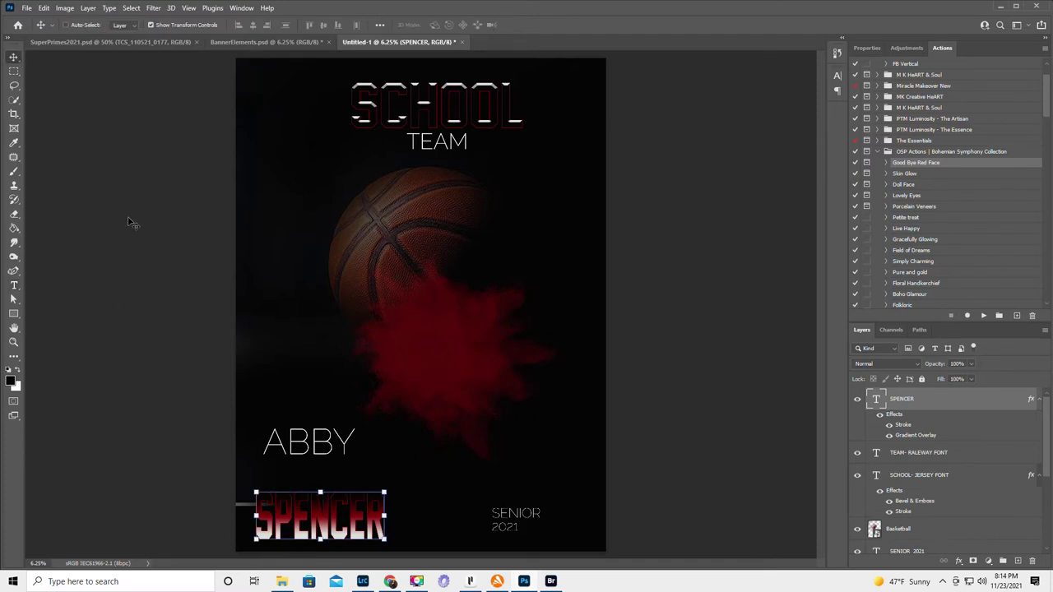
key(Up)
key(Up)
key(Up)
key(Up)
key(Up)
key(Up)
key(Up)
key(Up)
key(Up)
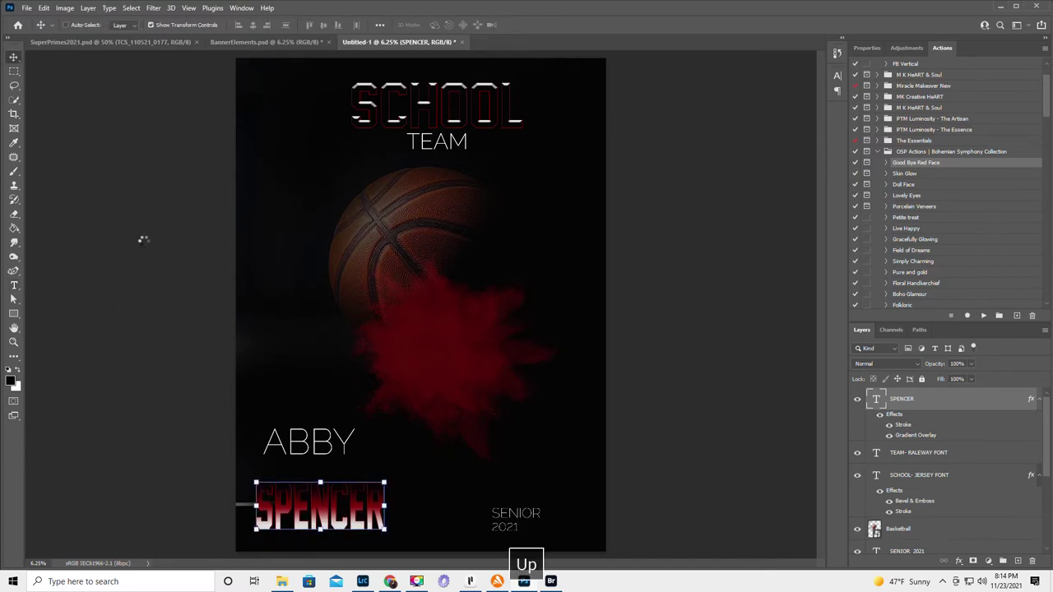
key(Up)
key(Up)
key(Up)
key(Up)
key(Up)
key(Up)
key(Up)
key(Up)
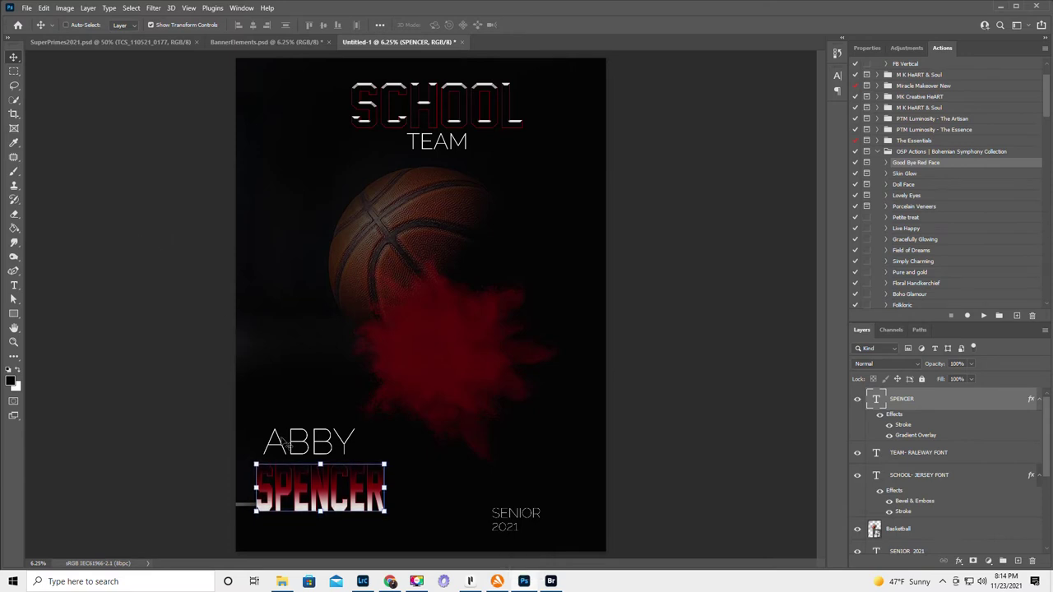
- Enlarge the surname text to 500 pt
click(13, 286)
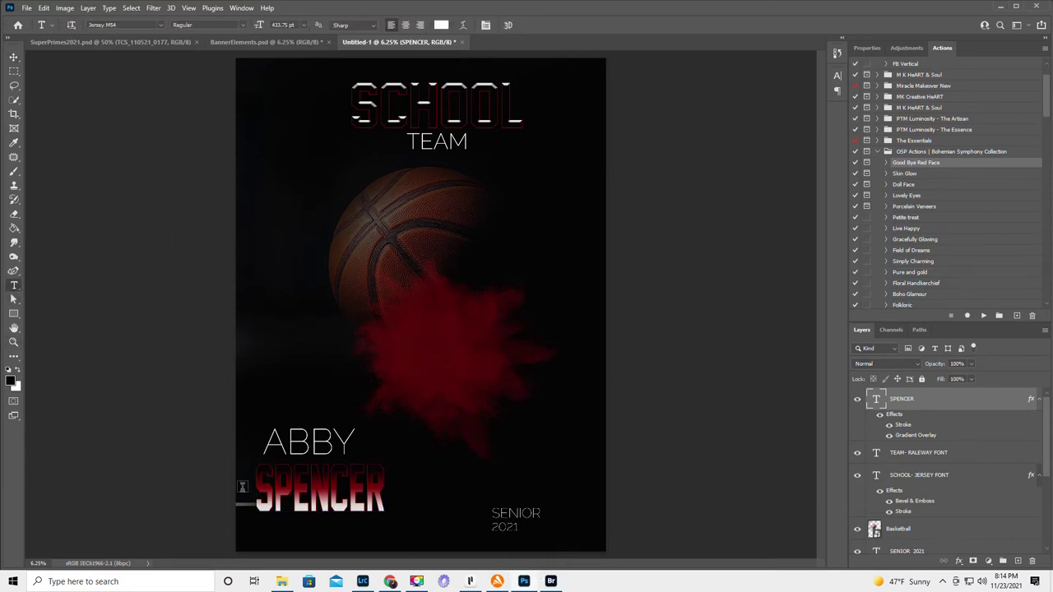
drag(256, 481, 418, 500)
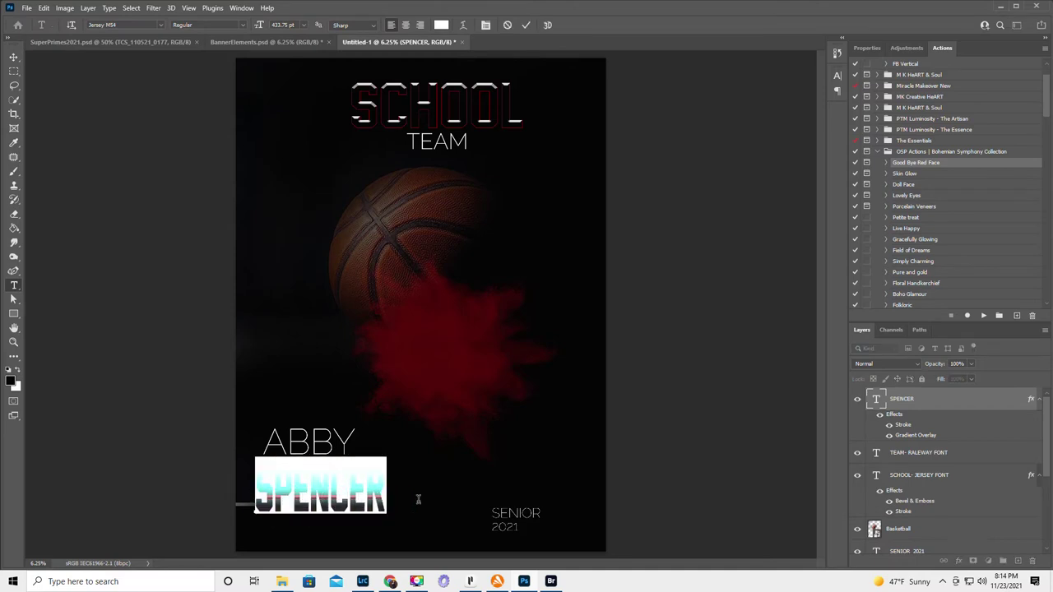
click(295, 26)
text(500)
key(Return)
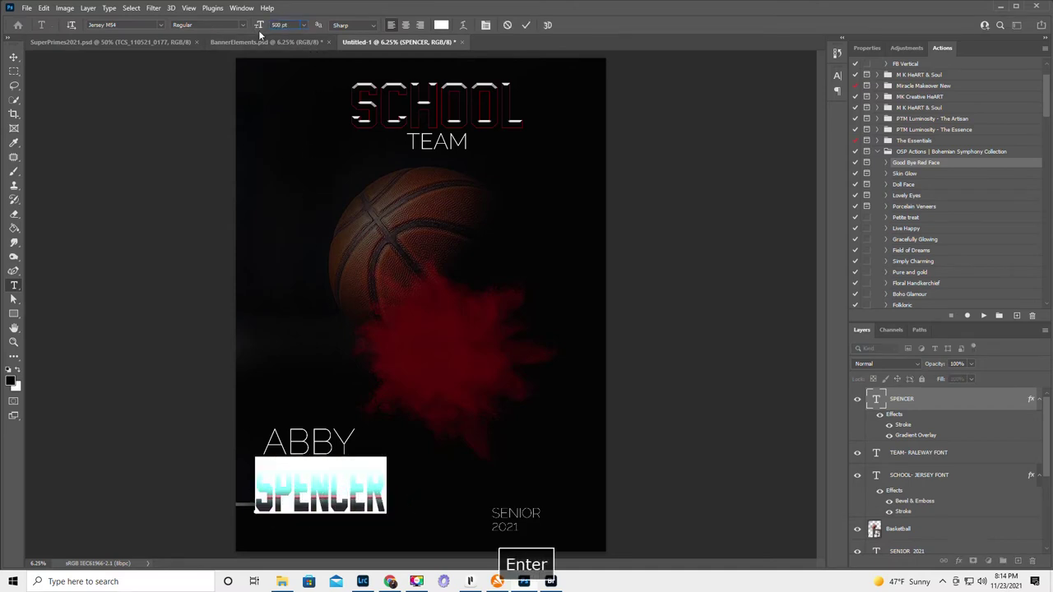
click(525, 25)
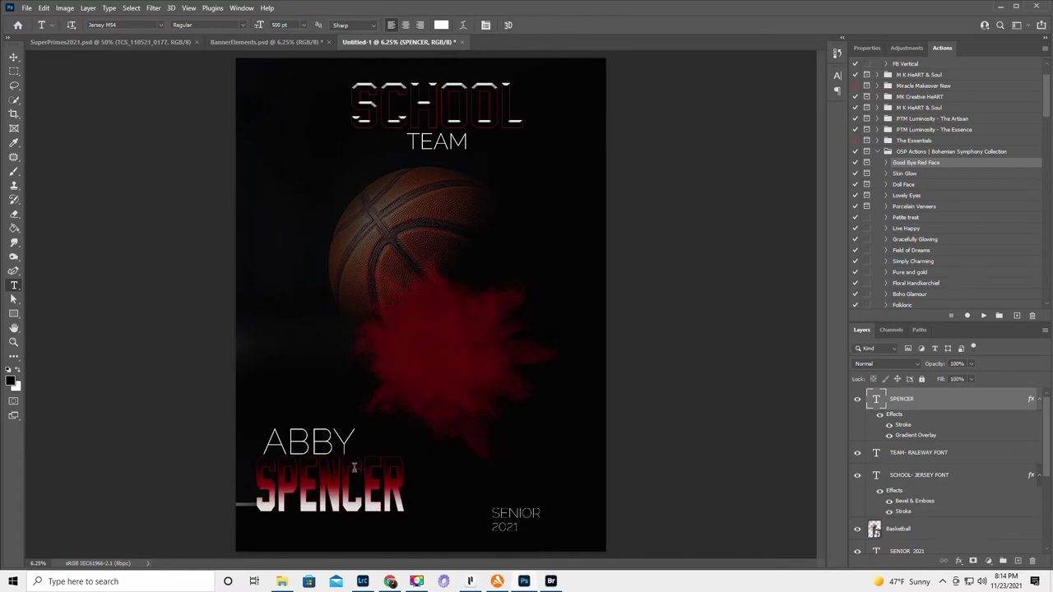
- Nudge the surname down and right into place beneath the first name
click(14, 58)
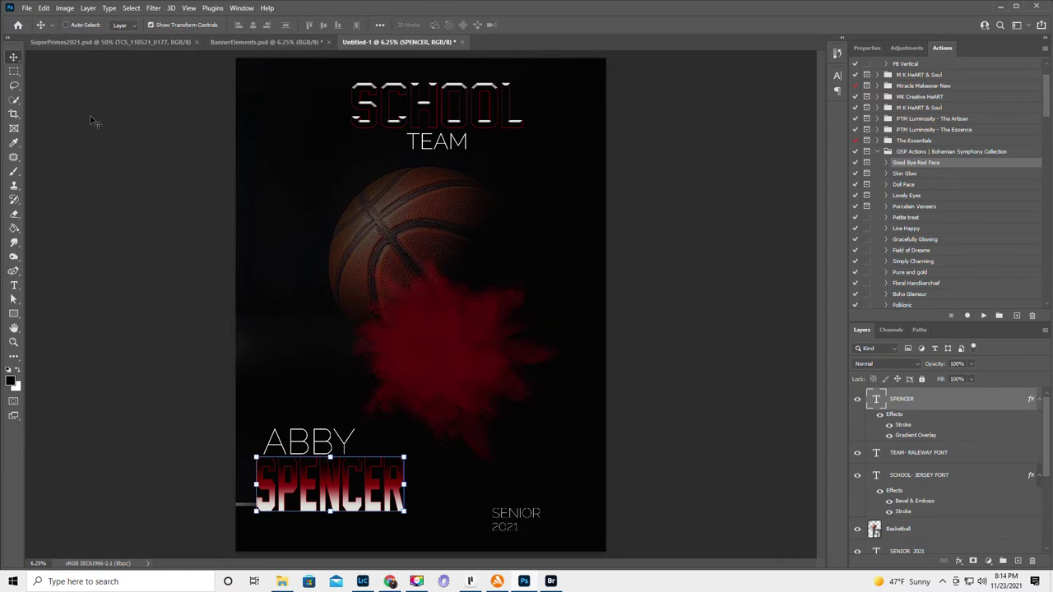
key(Down)
key(Down)
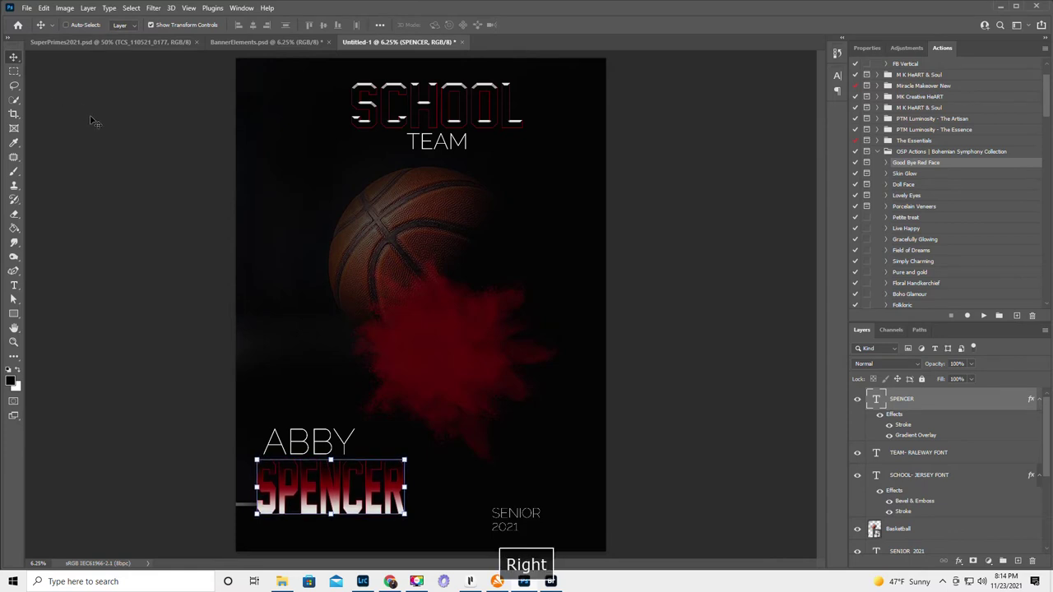
key(Right)
key(Right)
key(Right)
key(Right)
key(Down)
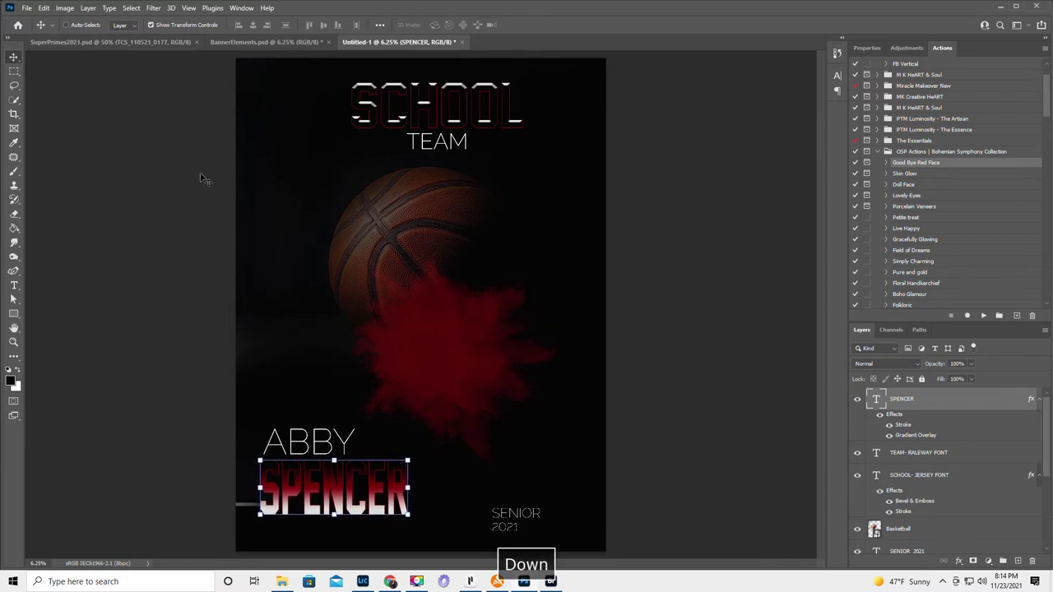
click(930, 455)
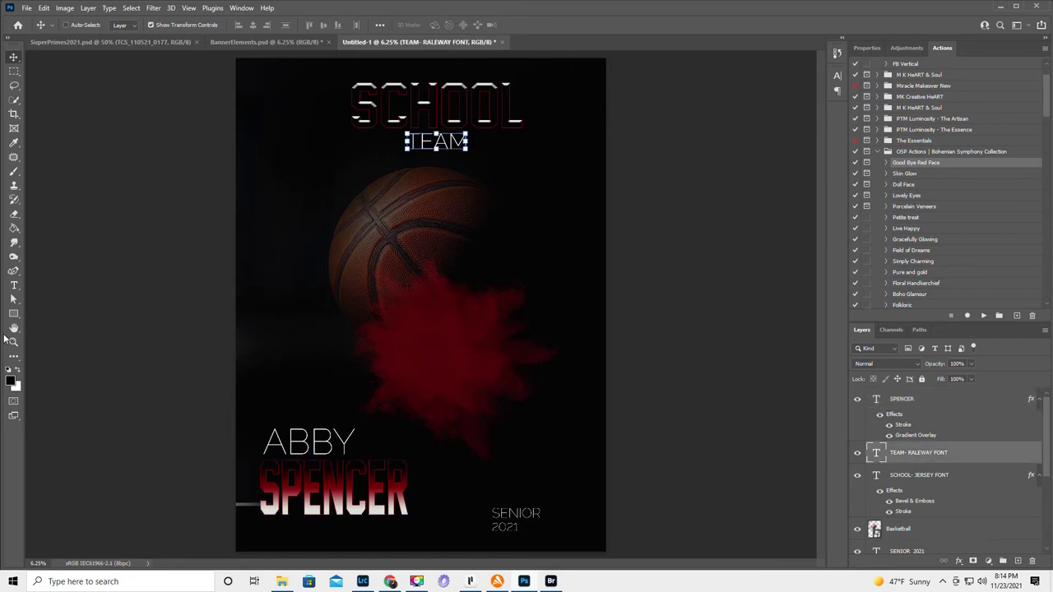
- Change the TEAM title to SENATORS and shift it left to centre it
click(14, 285)
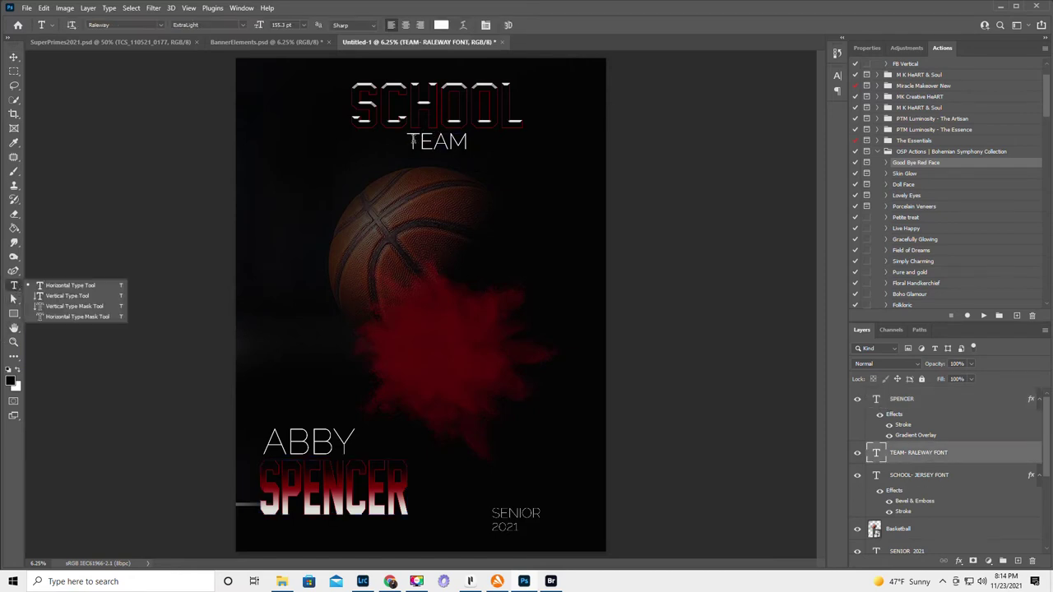
drag(409, 141, 489, 152)
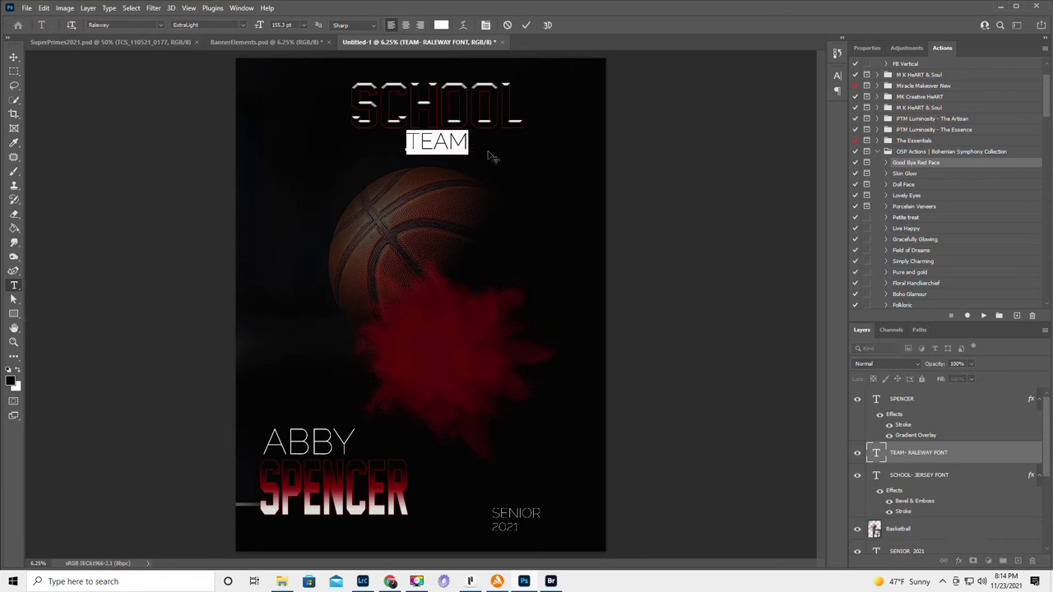
text(SEN)
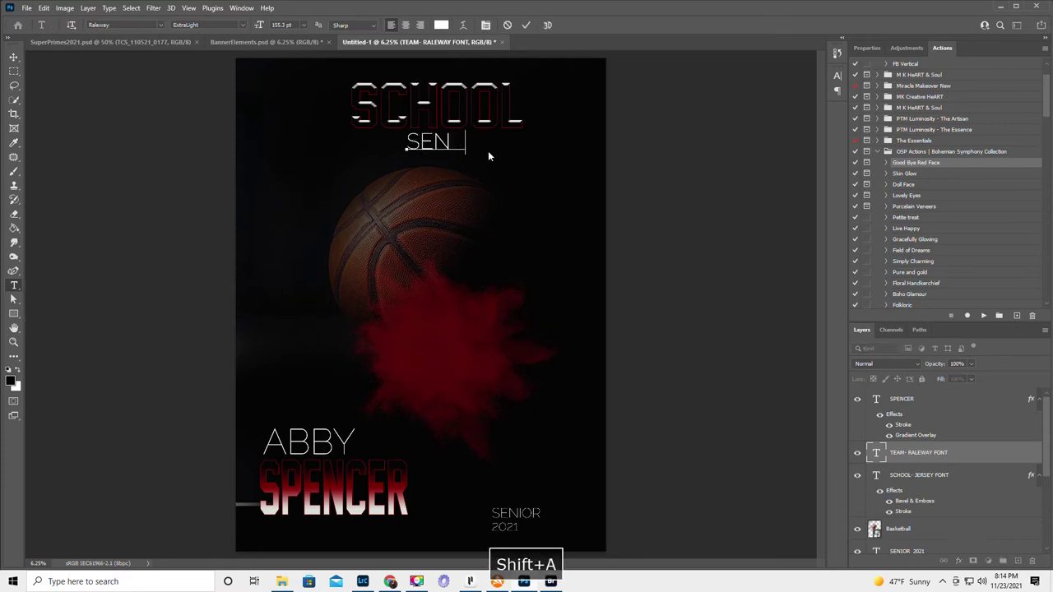
text(ATORS)
key(KP_Enter)
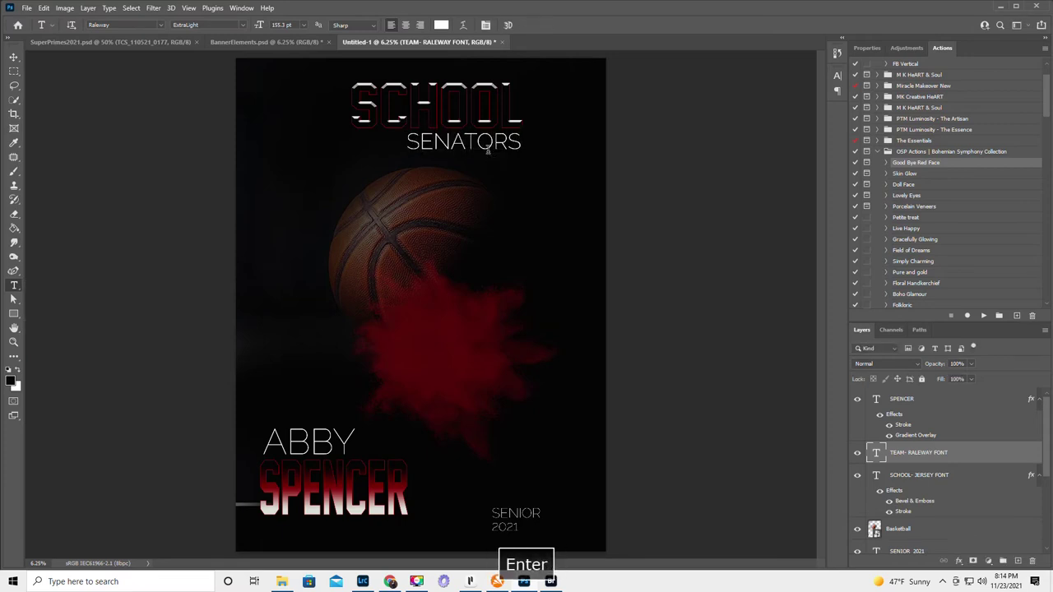
click(479, 142)
drag(482, 176, 440, 179)
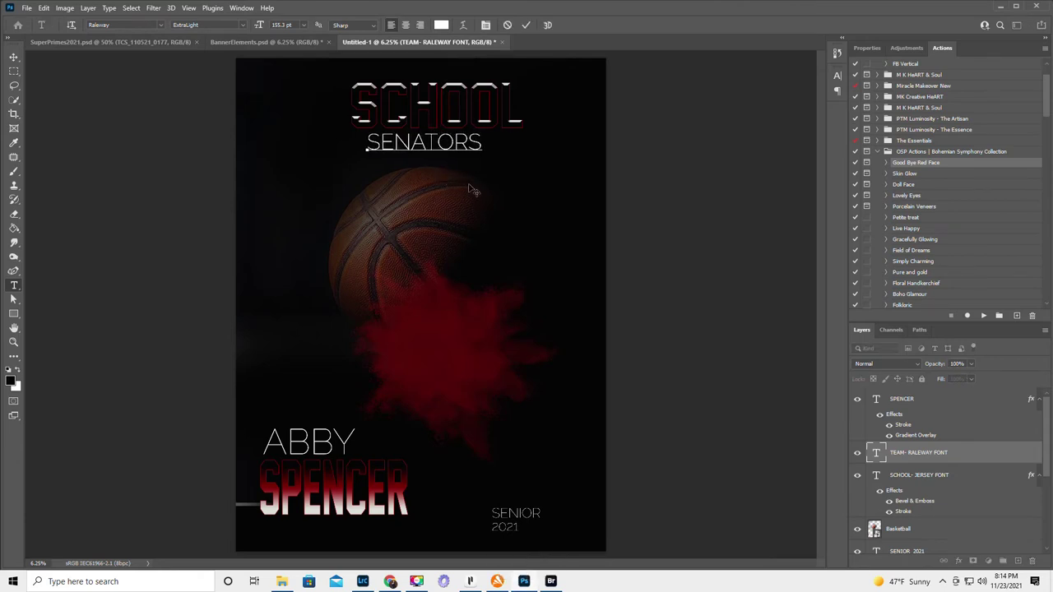
- Replace the SCHOOL title with MAHAR, positioned above SENATORS
click(963, 481)
double_click(440, 99)
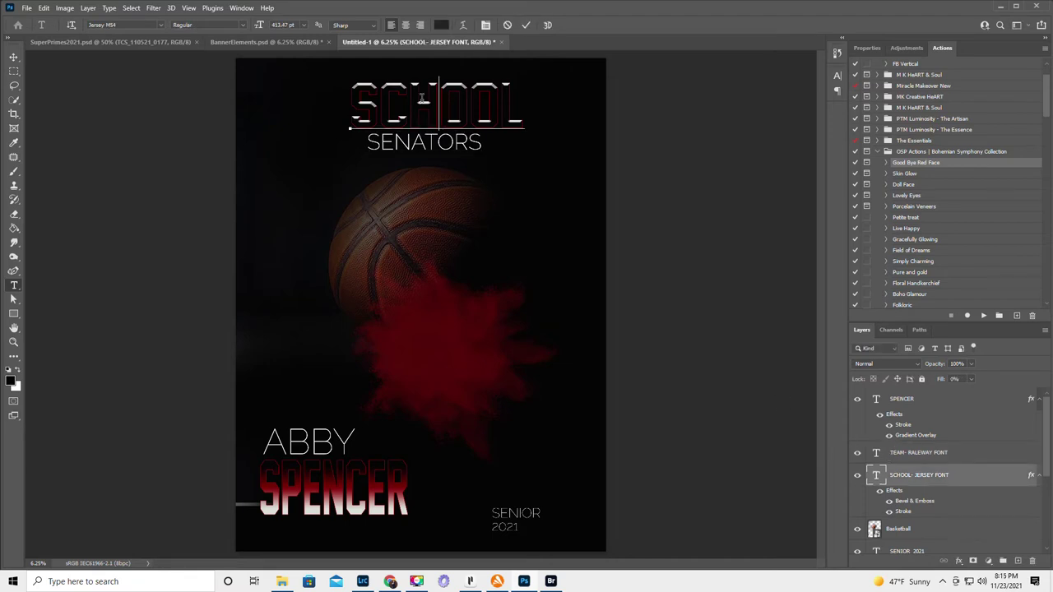
key(BackSpace)
drag(459, 117, 348, 106)
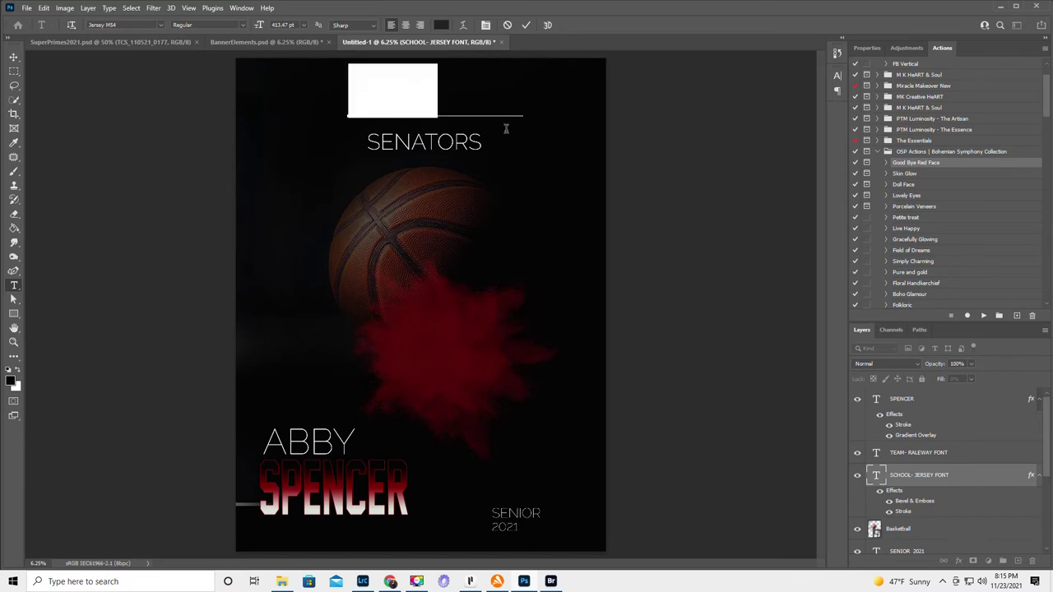
text(MHR)
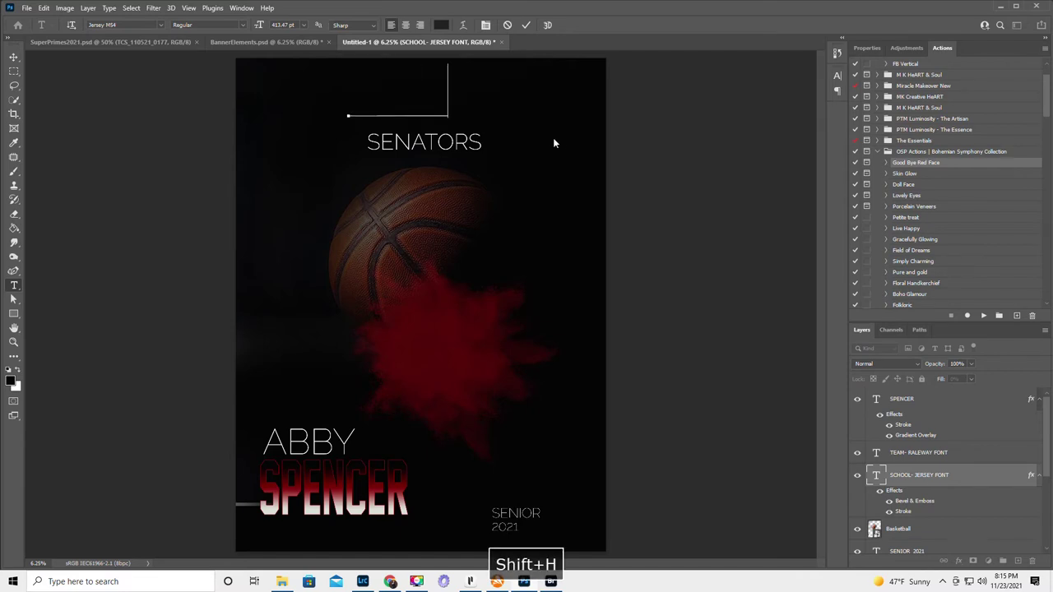
click(526, 26)
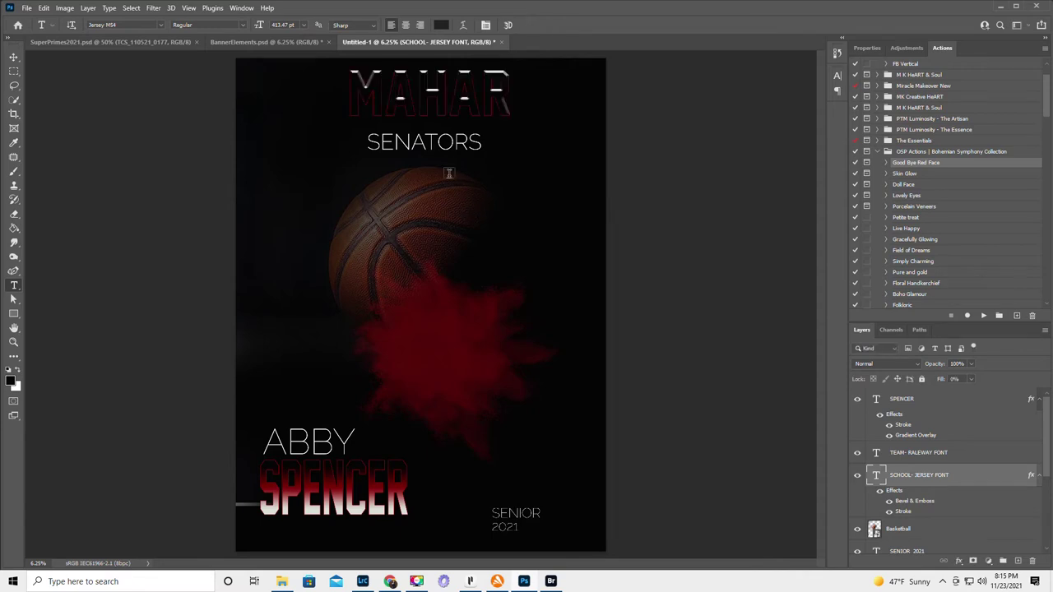
scroll(945, 506, down, 2)
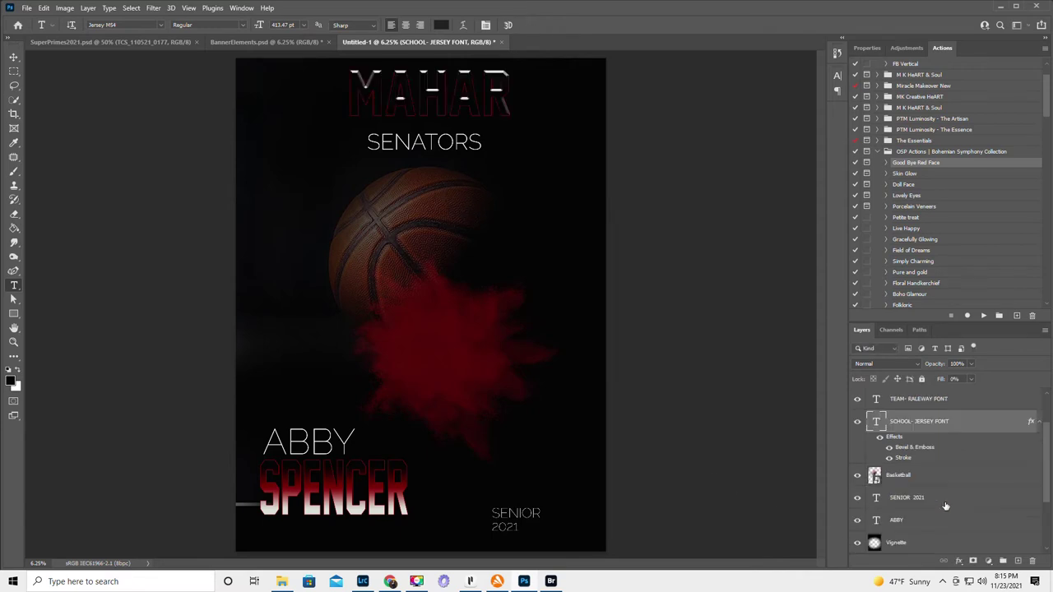
click(936, 481)
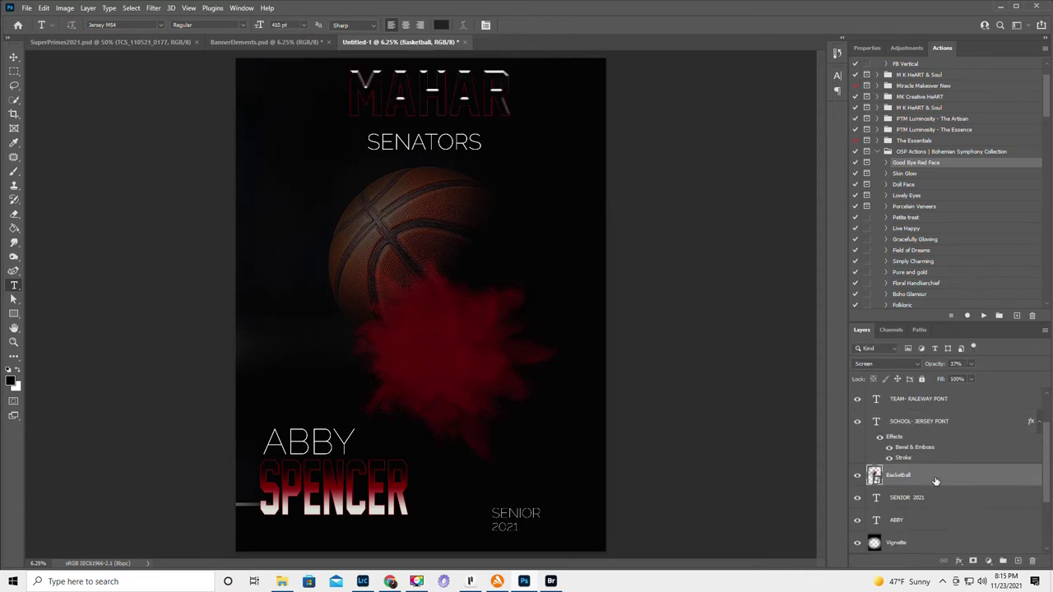
- Scale the basketball up to about 146% and move it up-left behind the titles
click(13, 57)
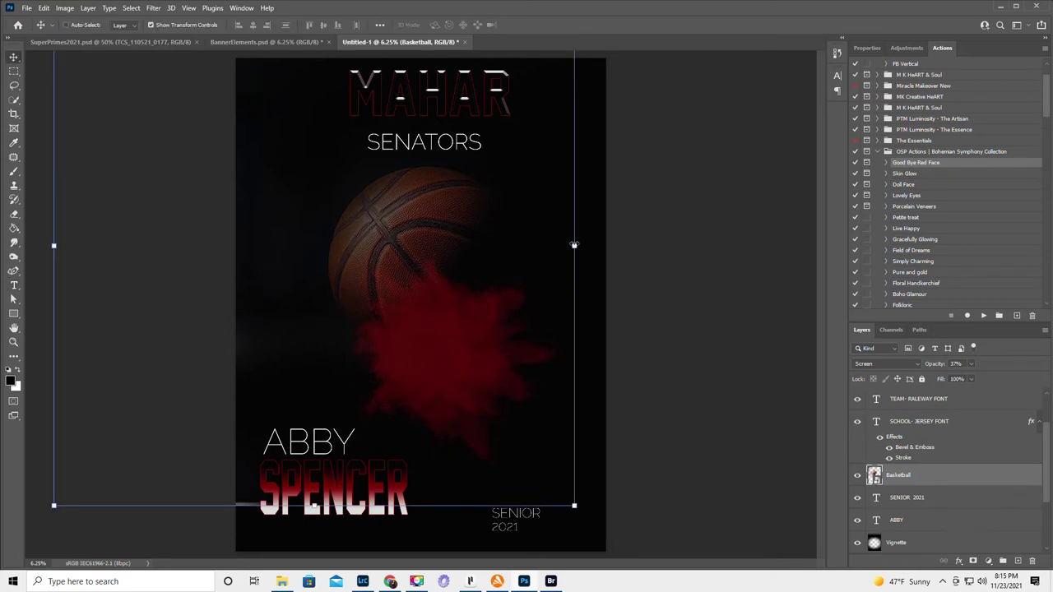
drag(574, 245, 815, 265)
drag(514, 238, 310, 211)
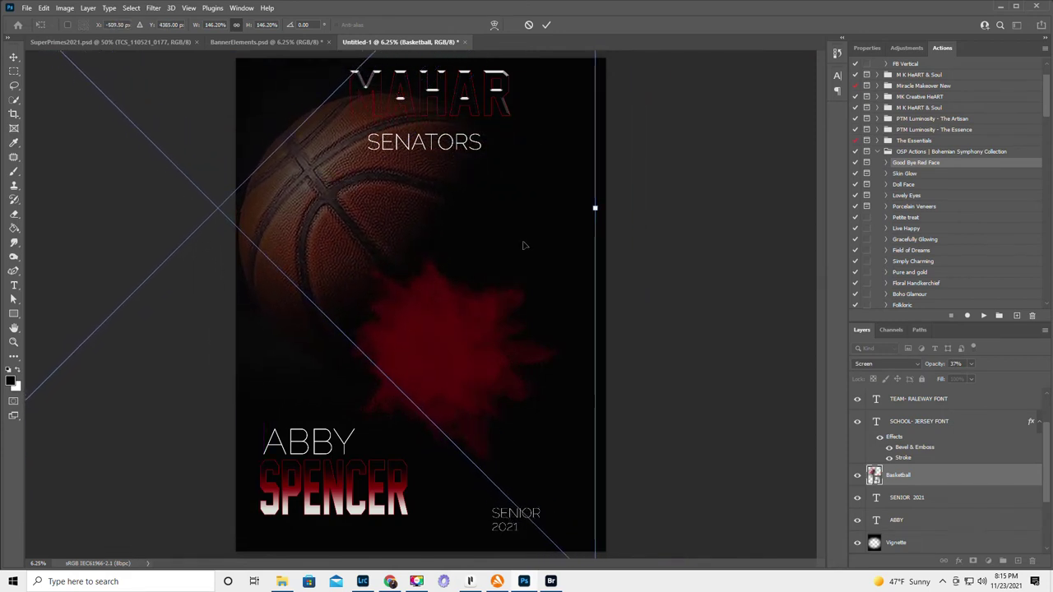
key(Return)
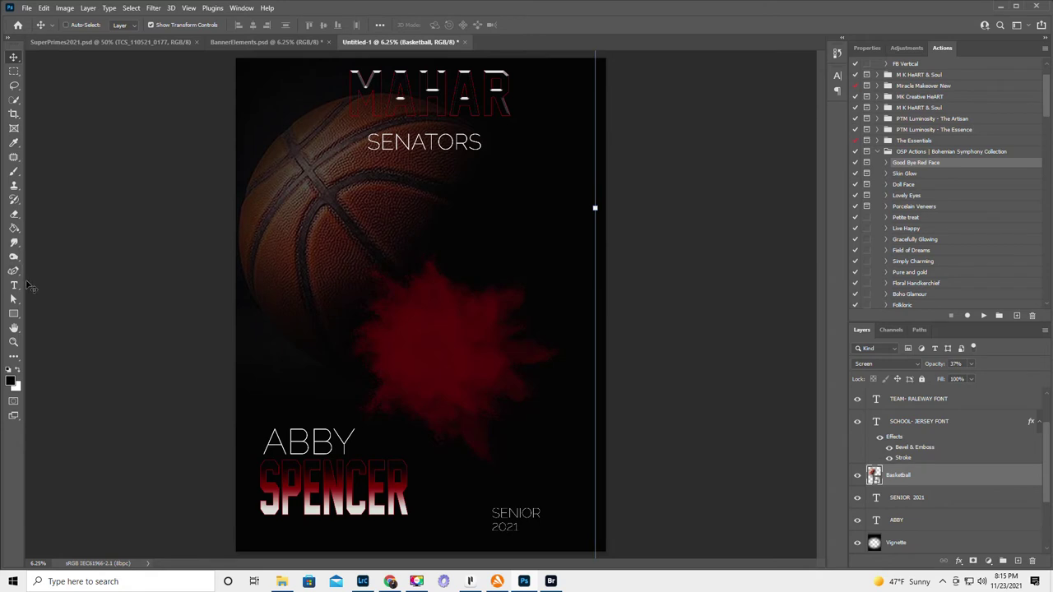
- Scrub the surname's font size up to 618 pt so it spans wider
click(14, 285)
click(259, 486)
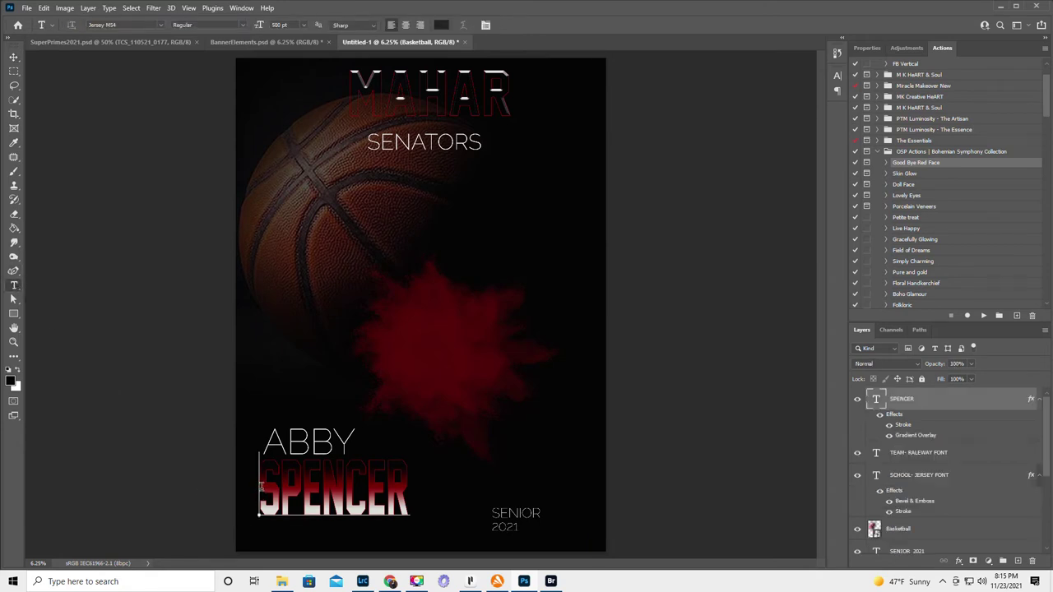
drag(260, 486, 426, 503)
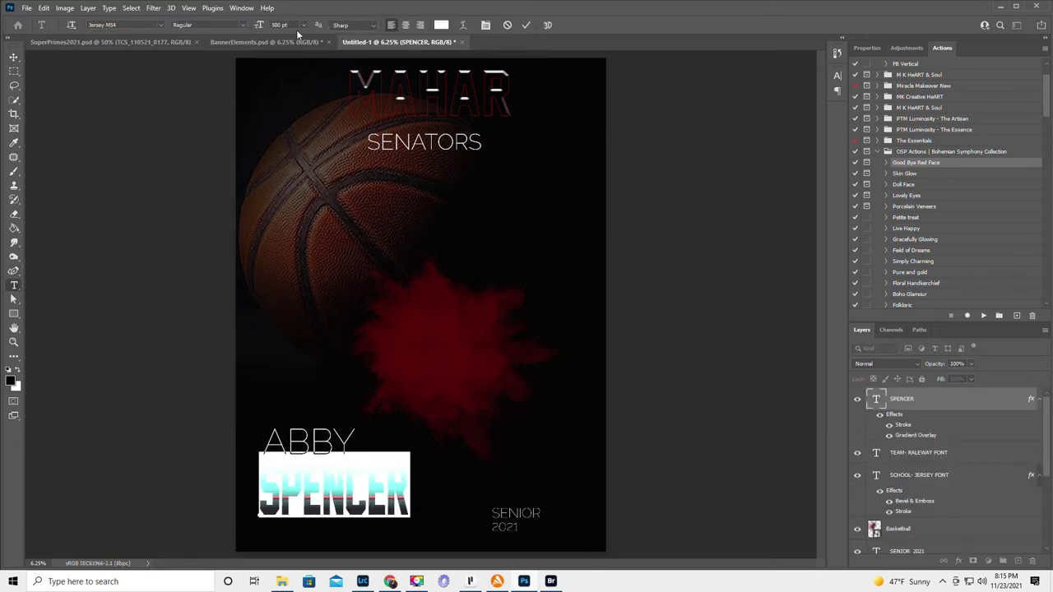
drag(257, 25, 327, 394)
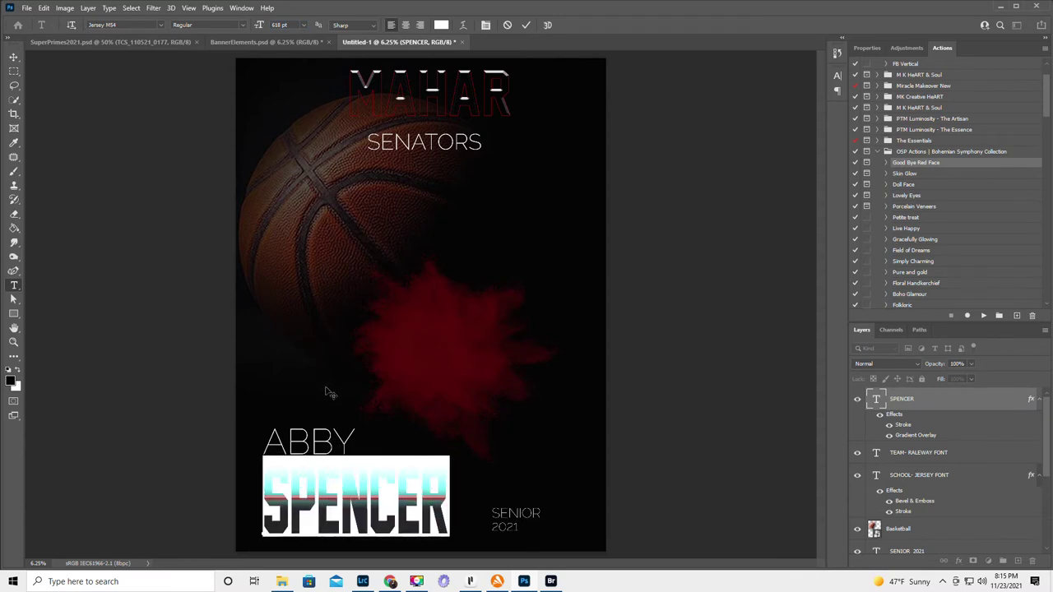
click(526, 25)
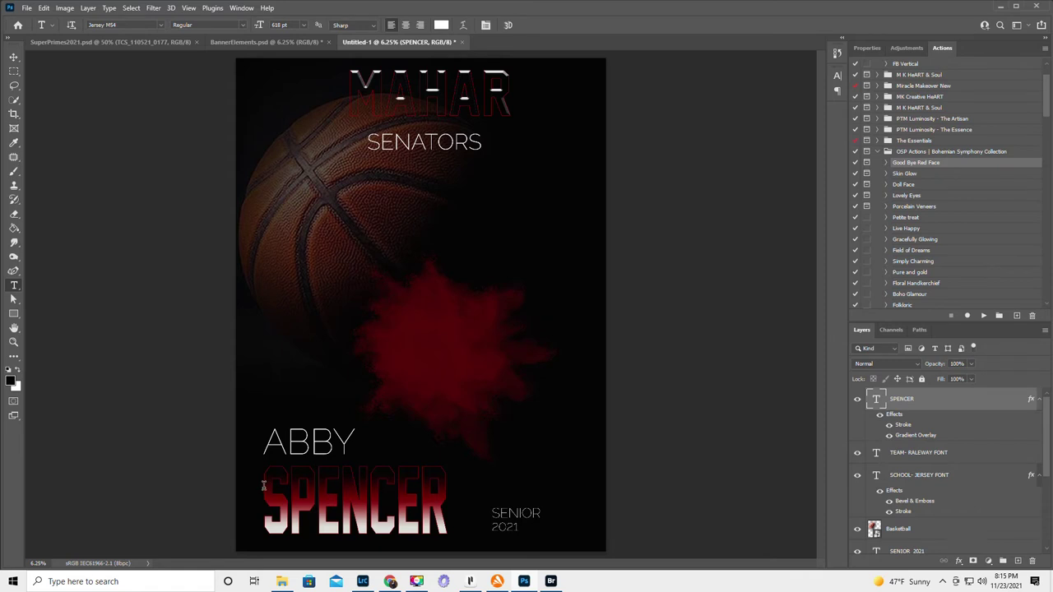
drag(264, 486, 451, 494)
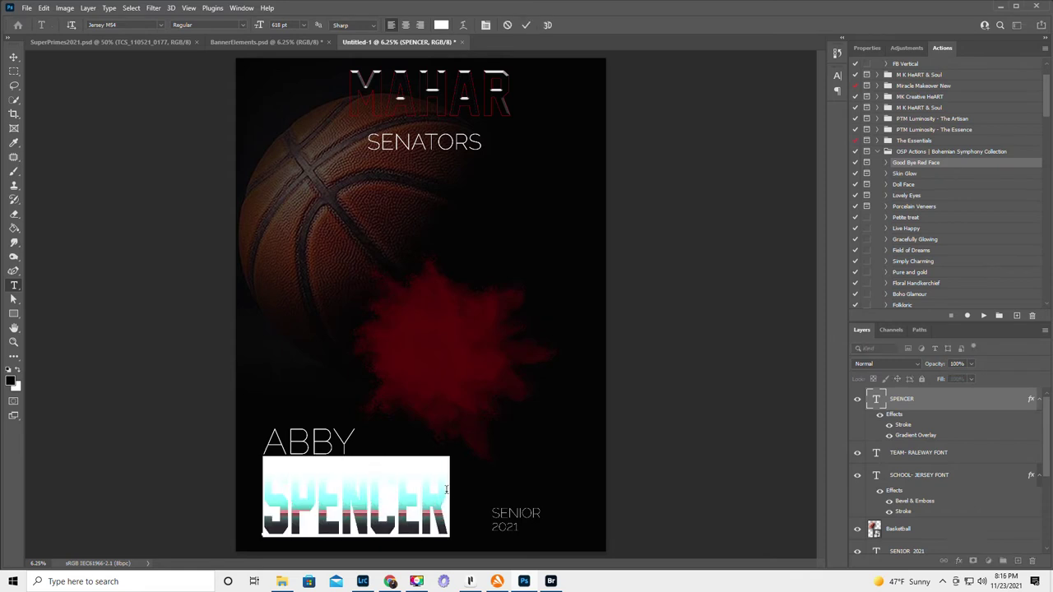
click(837, 77)
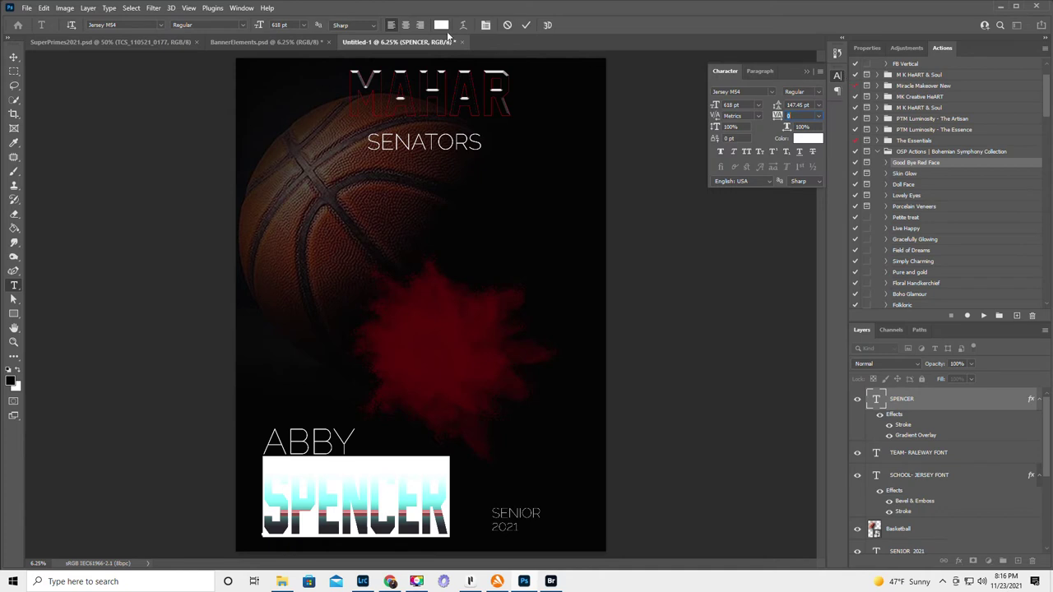
click(240, 9)
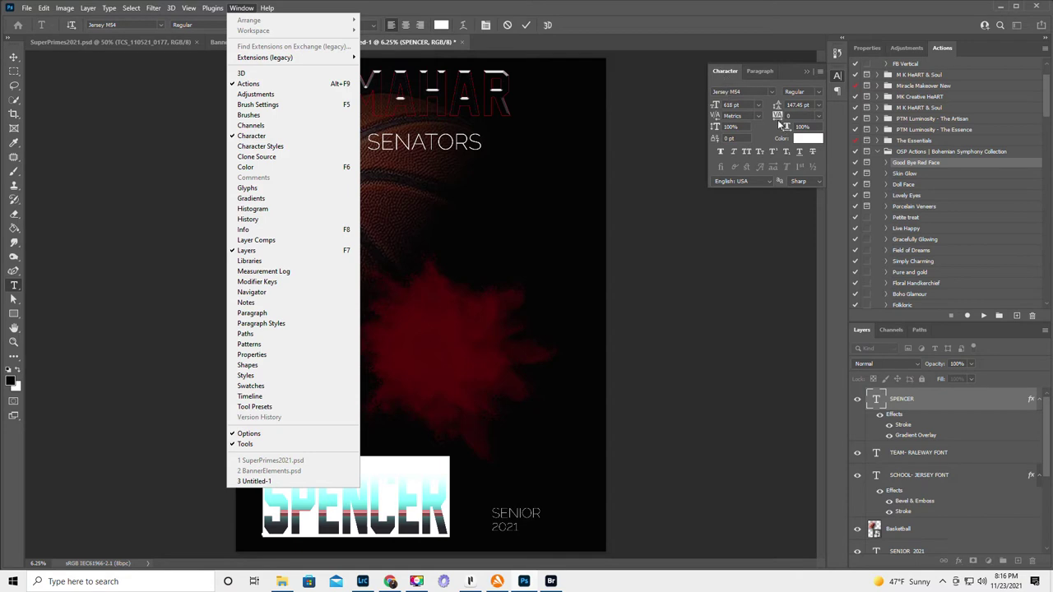
click(777, 118)
mouse_move(778, 116)
mouse_down()
mouse_move(794, 116)
mouse_move(777, 116)
mouse_up()
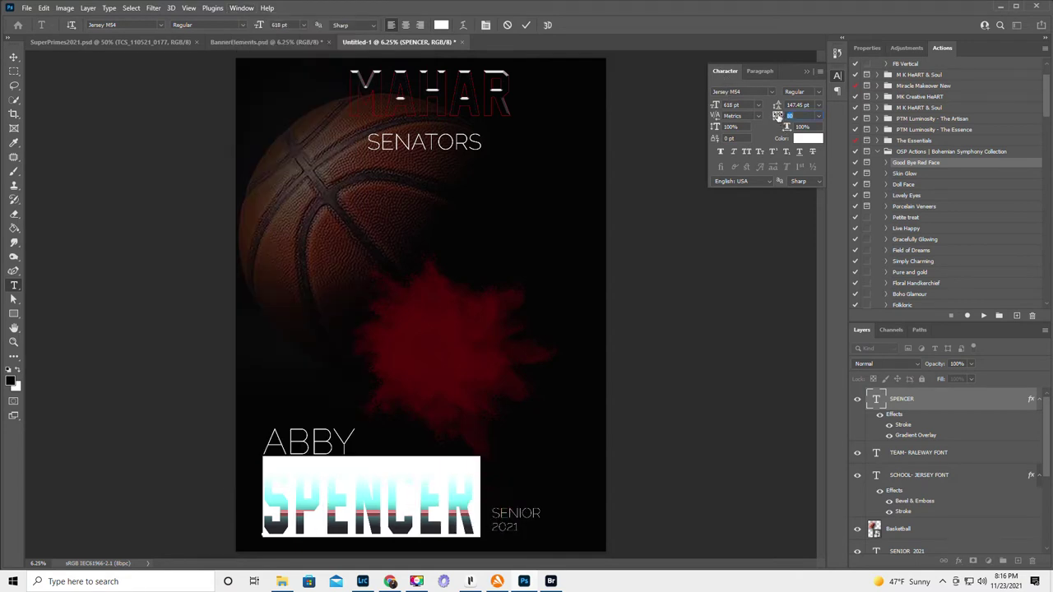
click(526, 24)
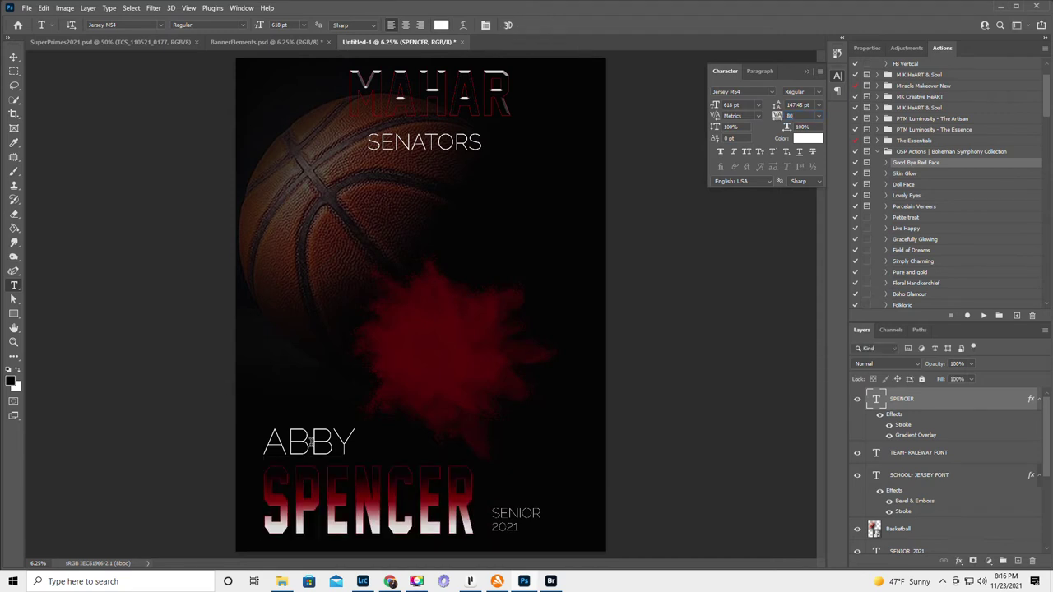
click(310, 442)
drag(312, 414, 315, 419)
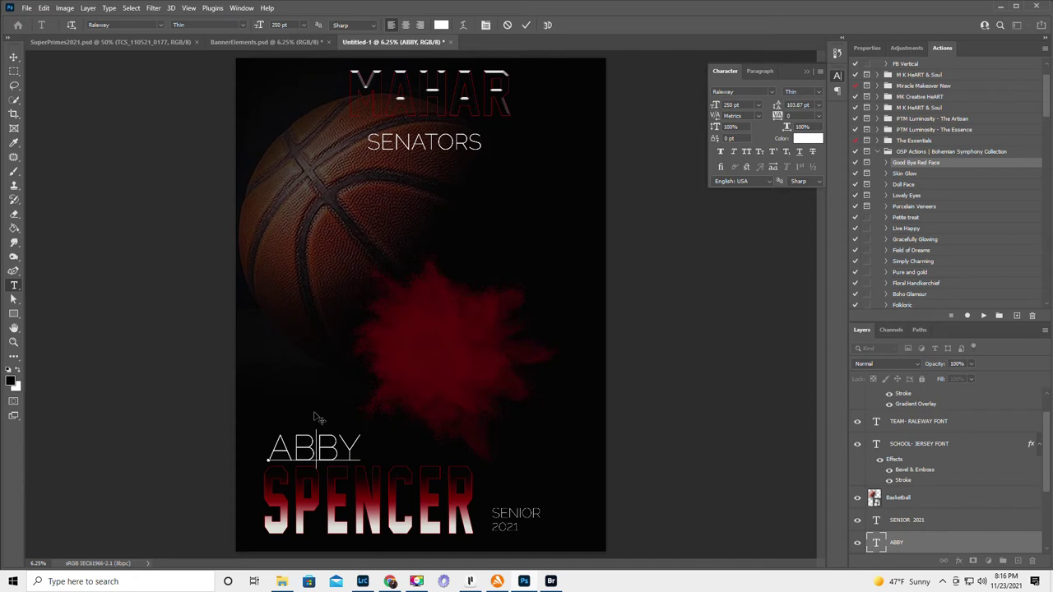
click(527, 25)
click(512, 514)
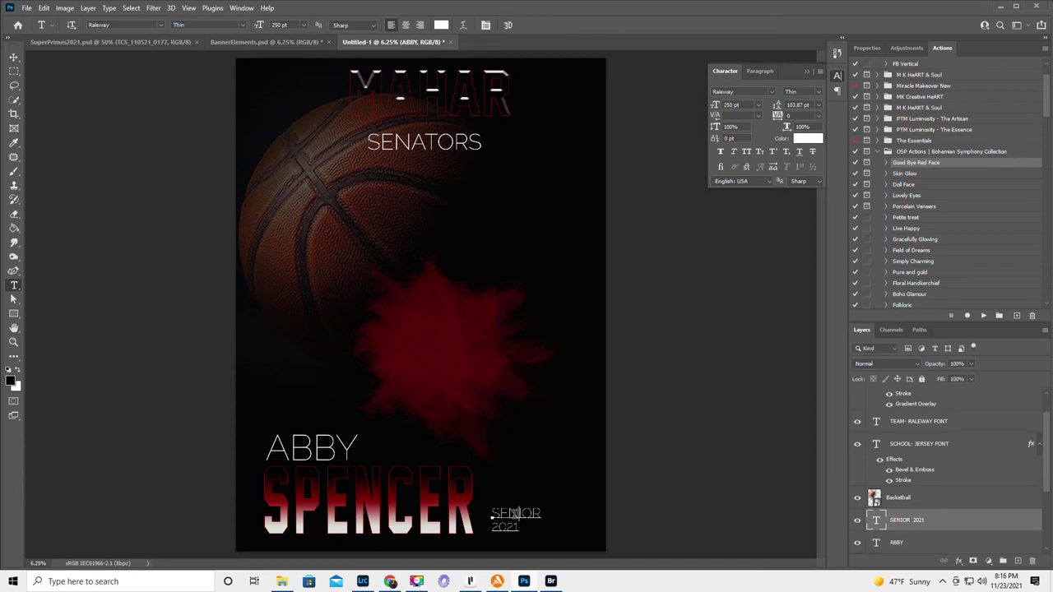
drag(527, 498, 513, 499)
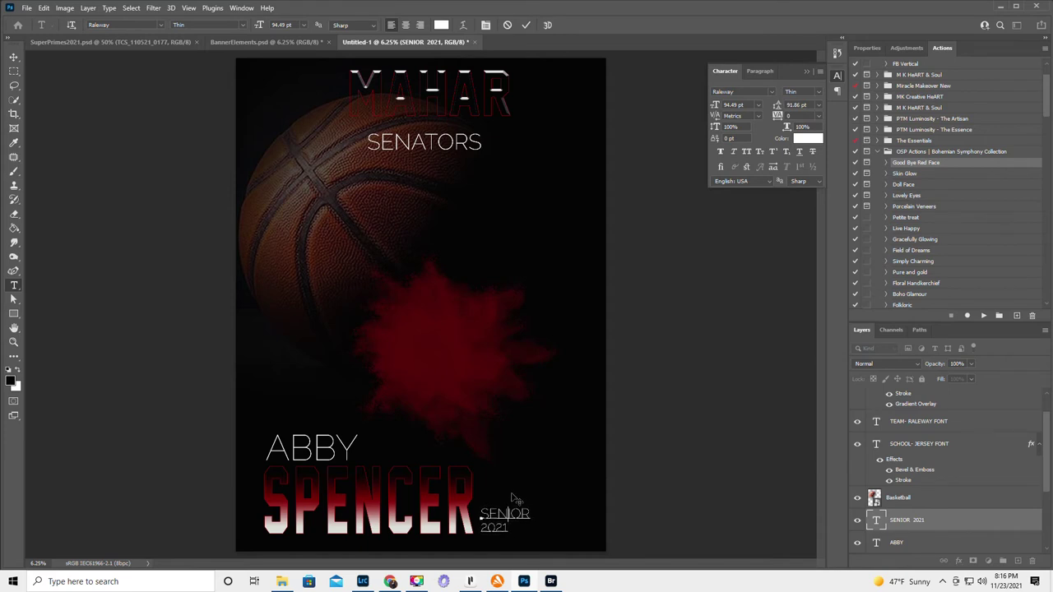
click(527, 25)
- Scale up the red Powder layer, stretch it taller toward the bottom, and shift it up-left over the ball
scroll(923, 478, down, 2)
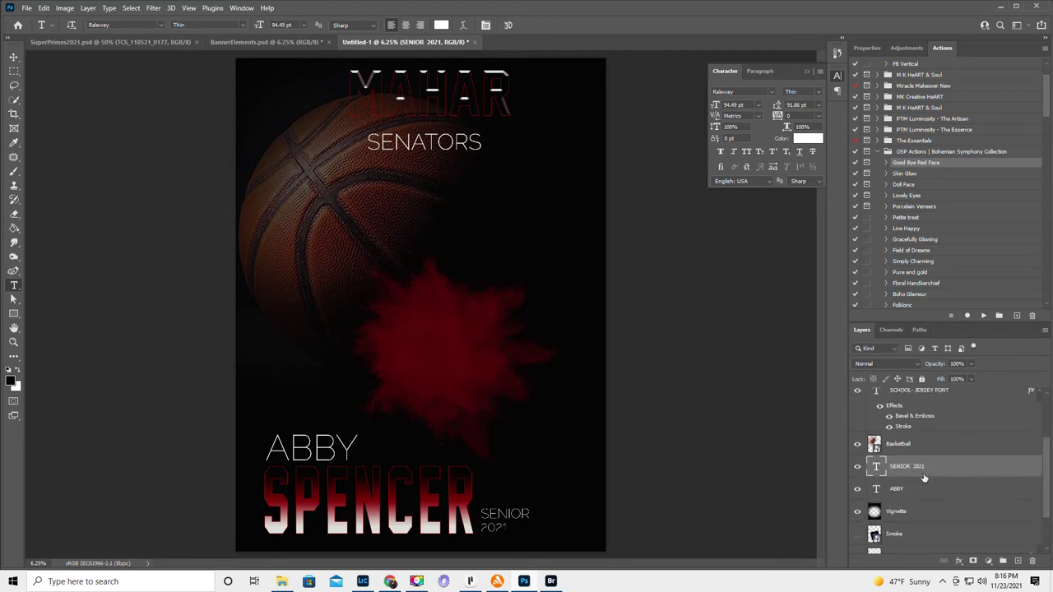
scroll(919, 476, down, 2)
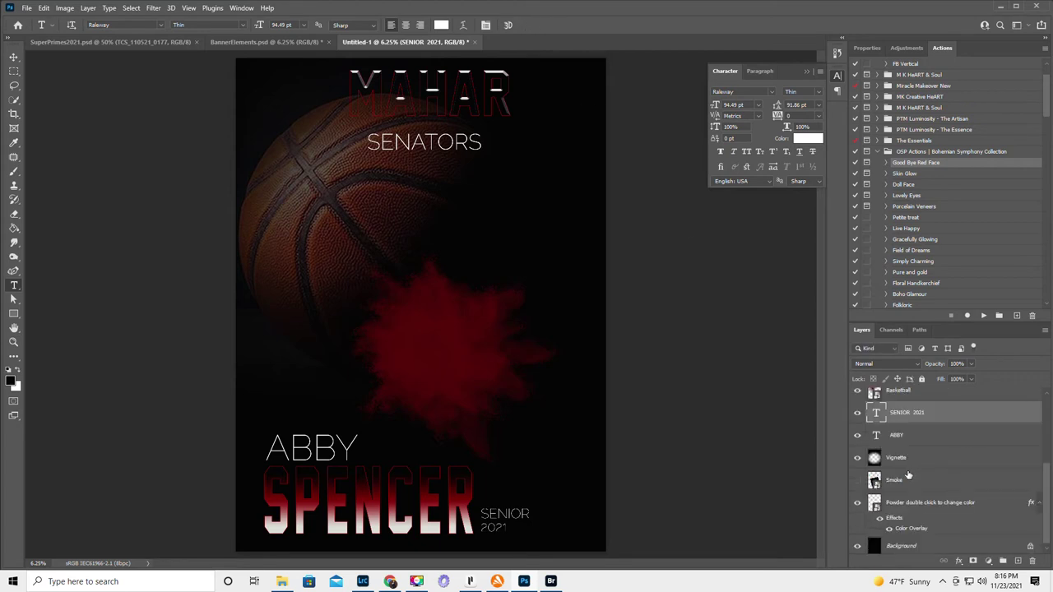
scroll(908, 476, down, 1)
click(933, 503)
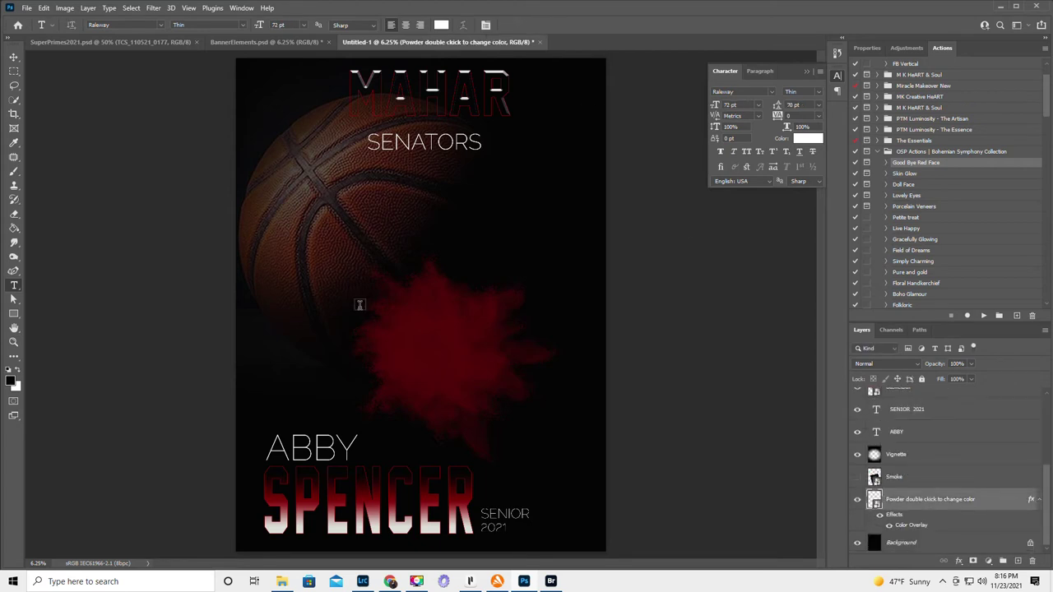
click(14, 59)
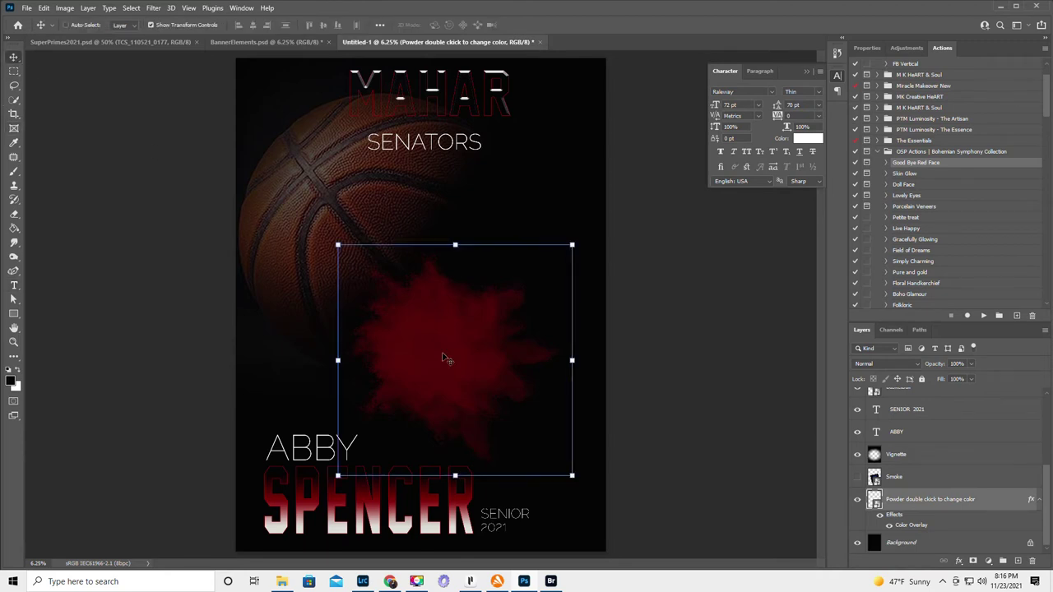
drag(444, 357, 421, 311)
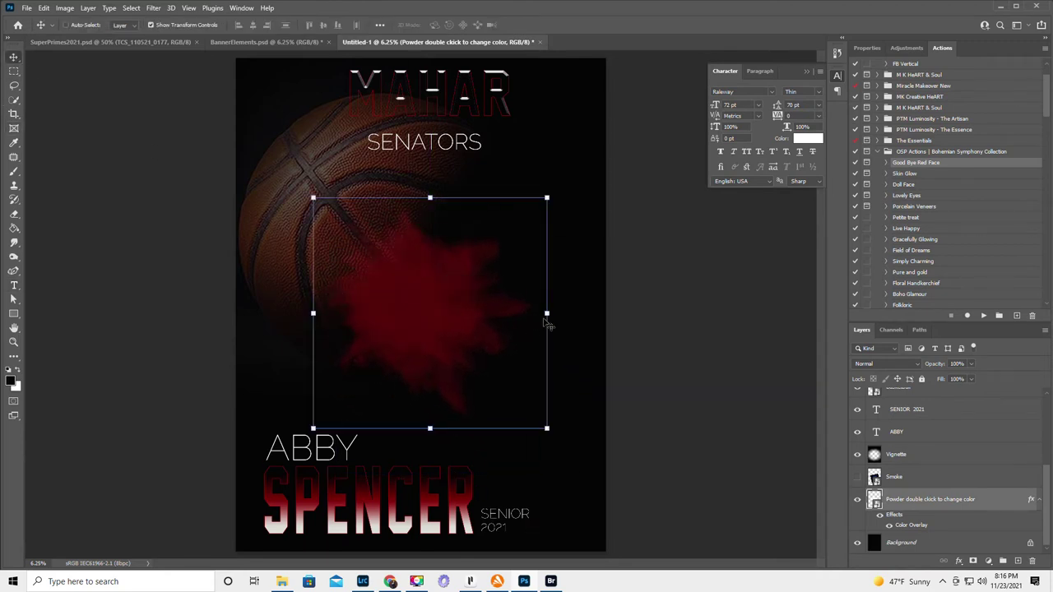
drag(546, 318, 613, 307)
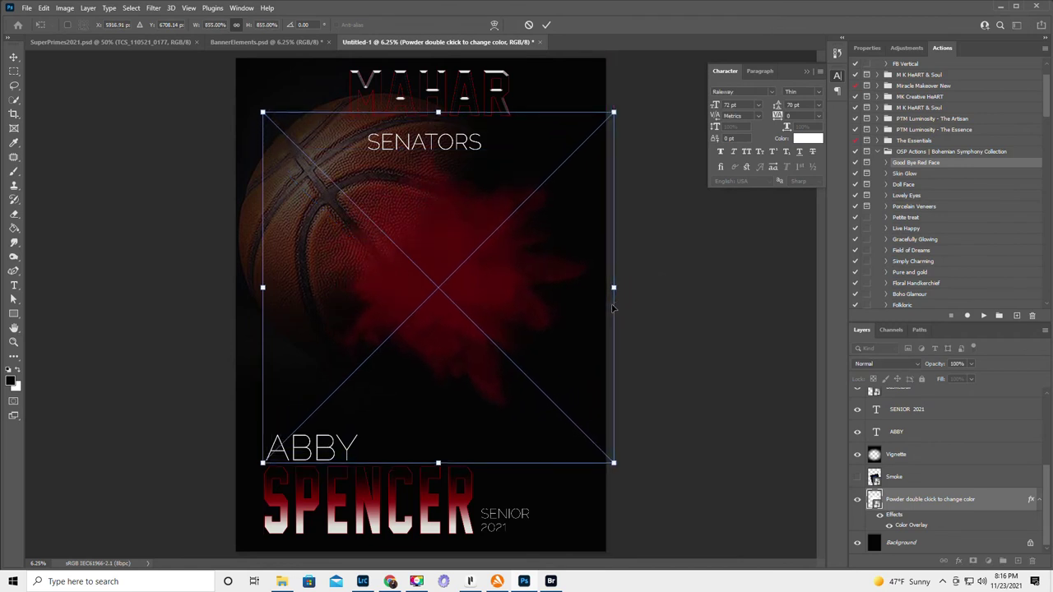
drag(437, 463, 437, 558)
drag(442, 366, 429, 339)
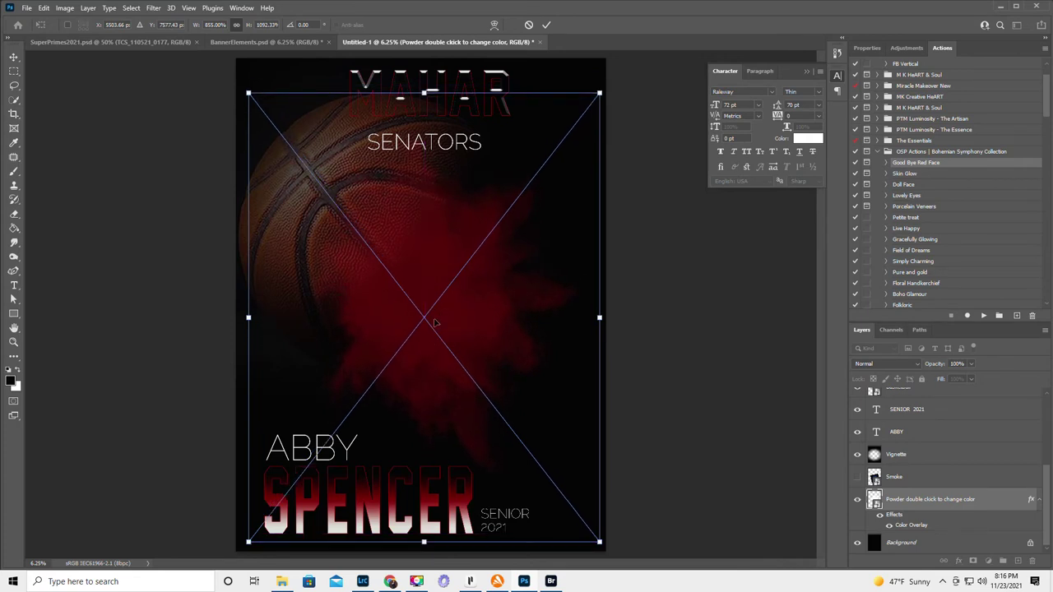
key(Return)
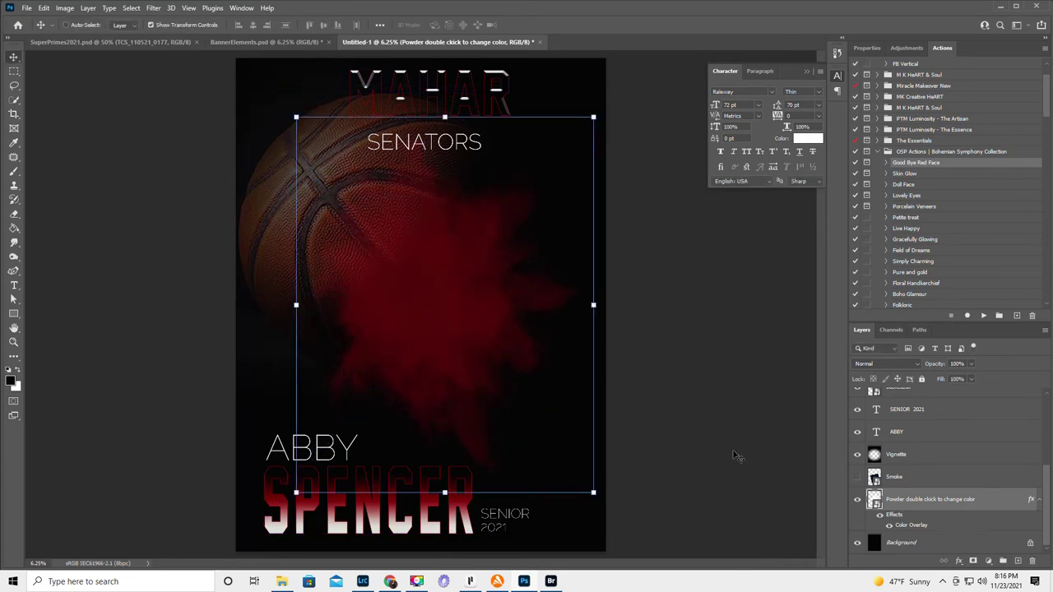
double_click(1002, 501)
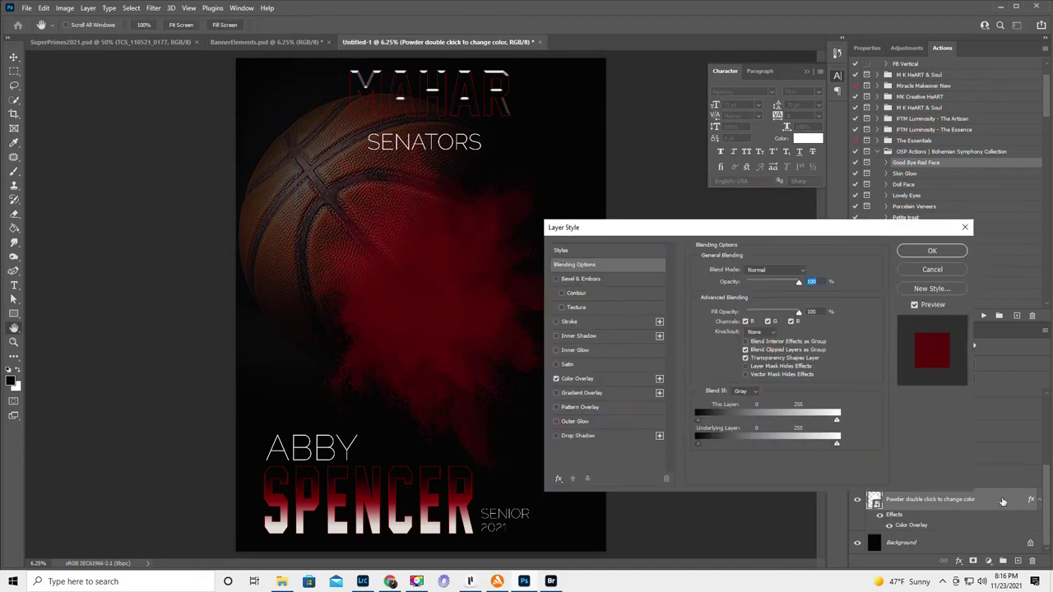
click(576, 378)
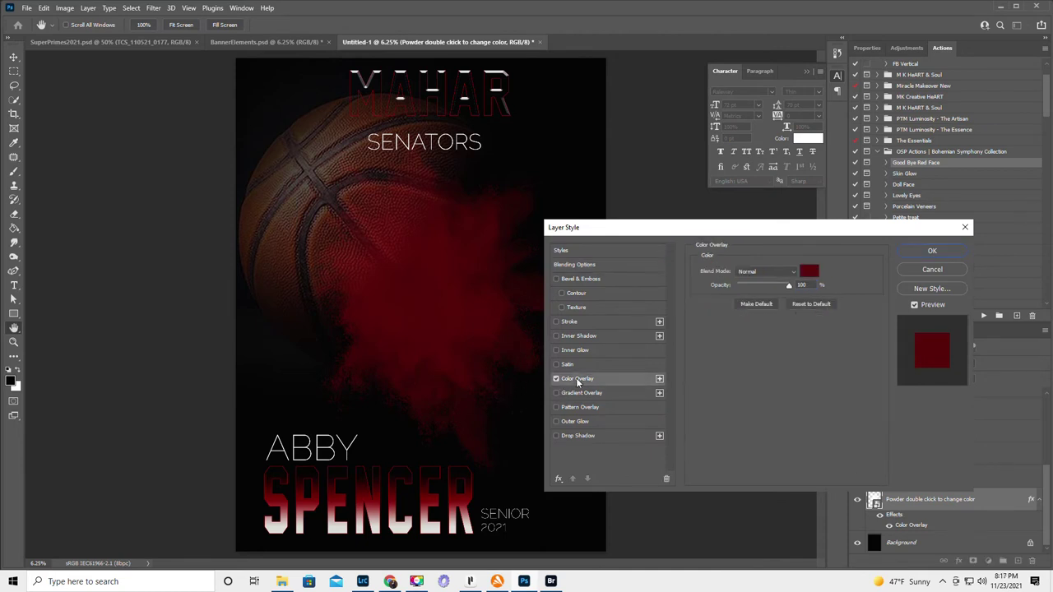
click(809, 272)
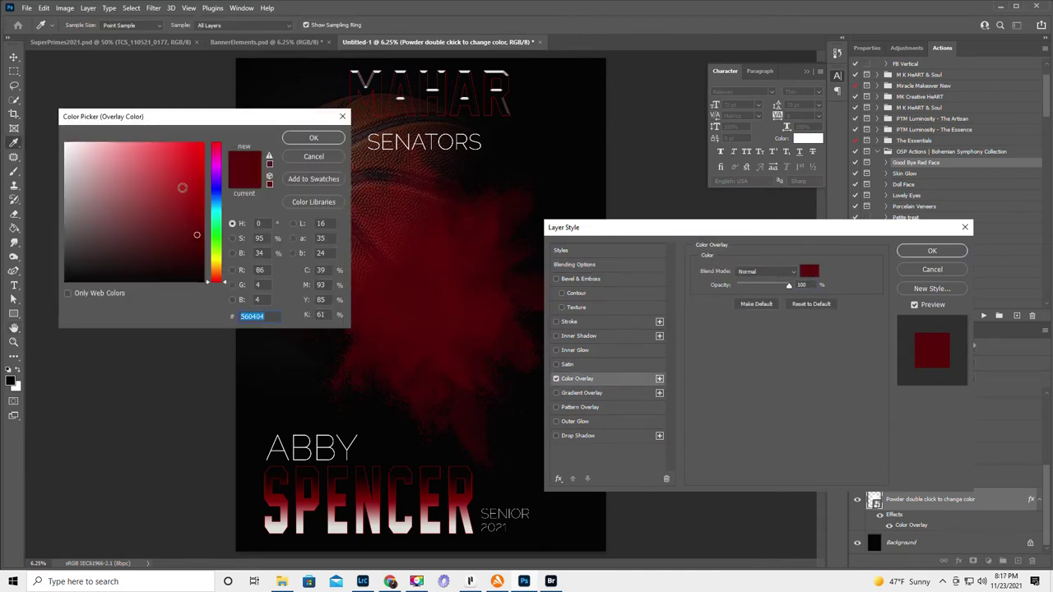
click(217, 188)
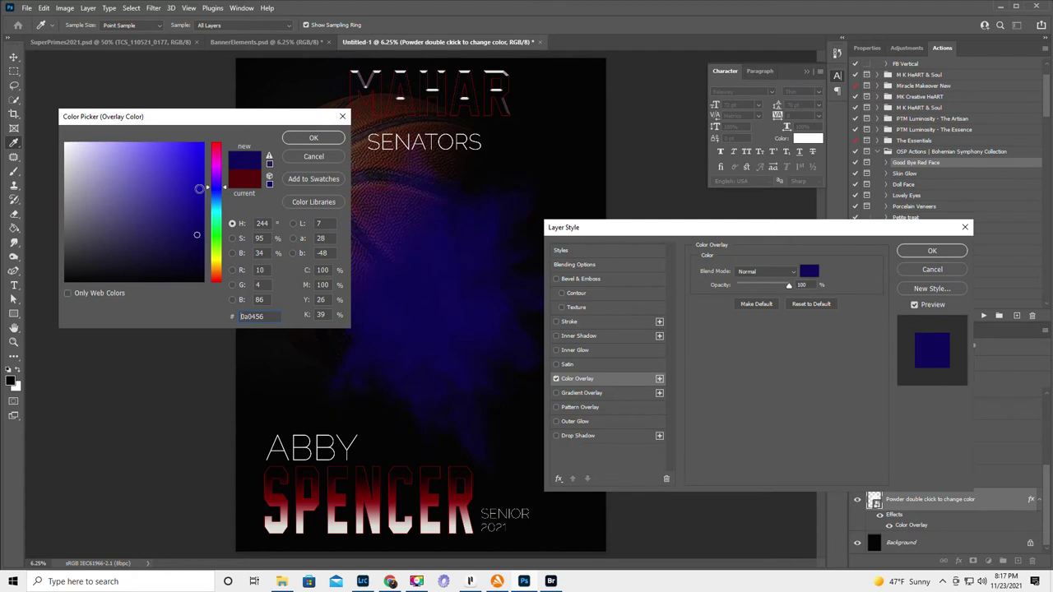
click(217, 260)
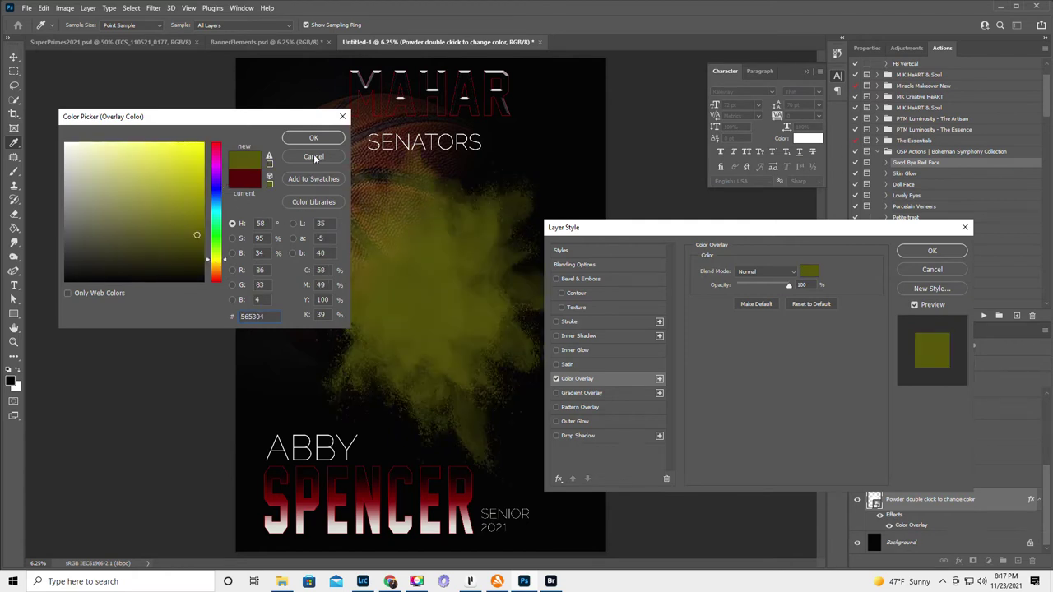
click(314, 158)
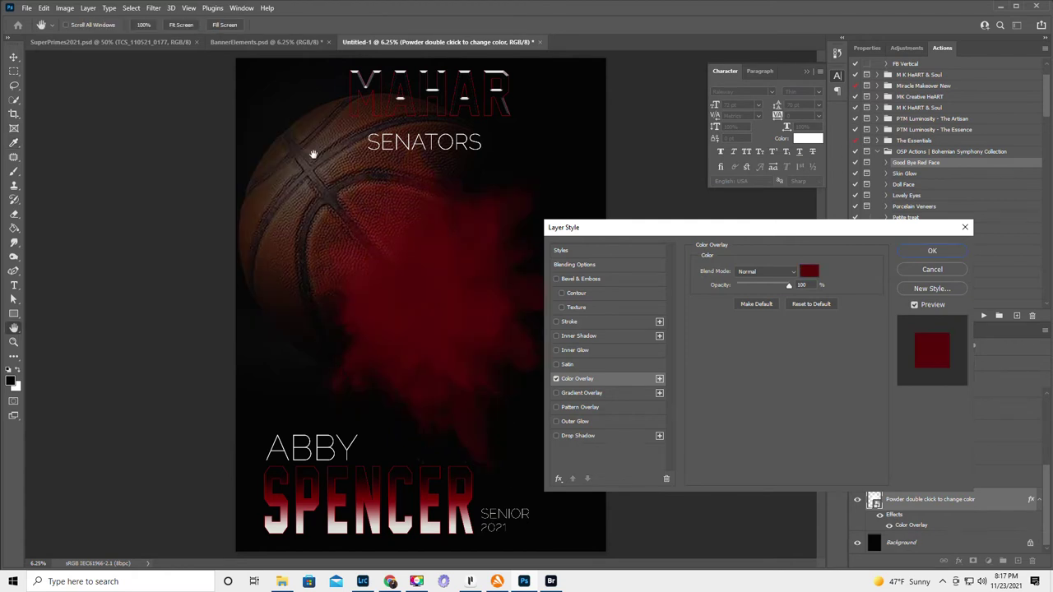
click(934, 271)
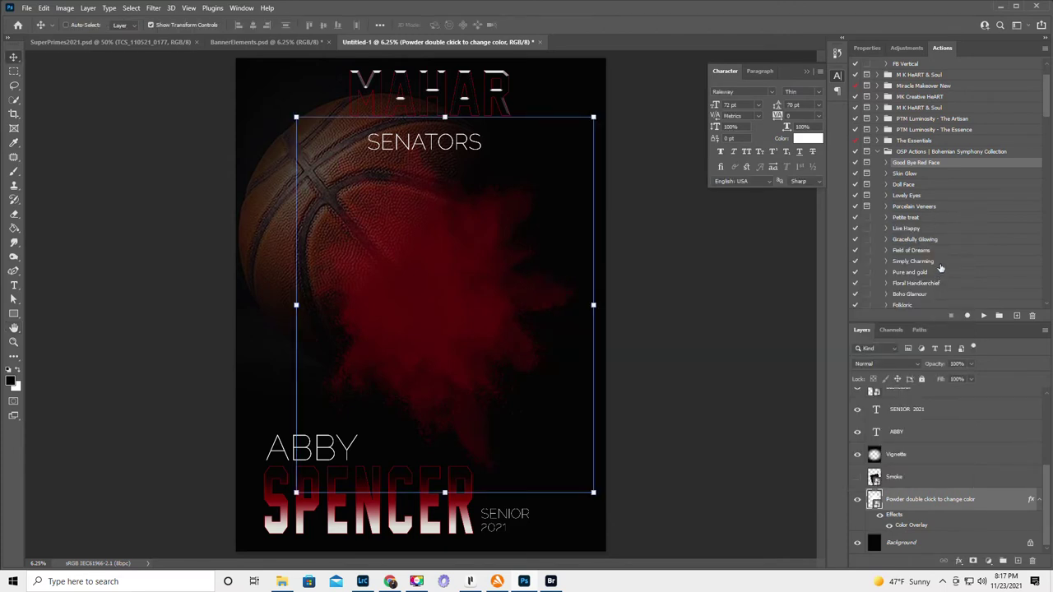
click(807, 74)
- In the Open dialog, go to the 2021 pictures and enter the player's photo folder
click(27, 9)
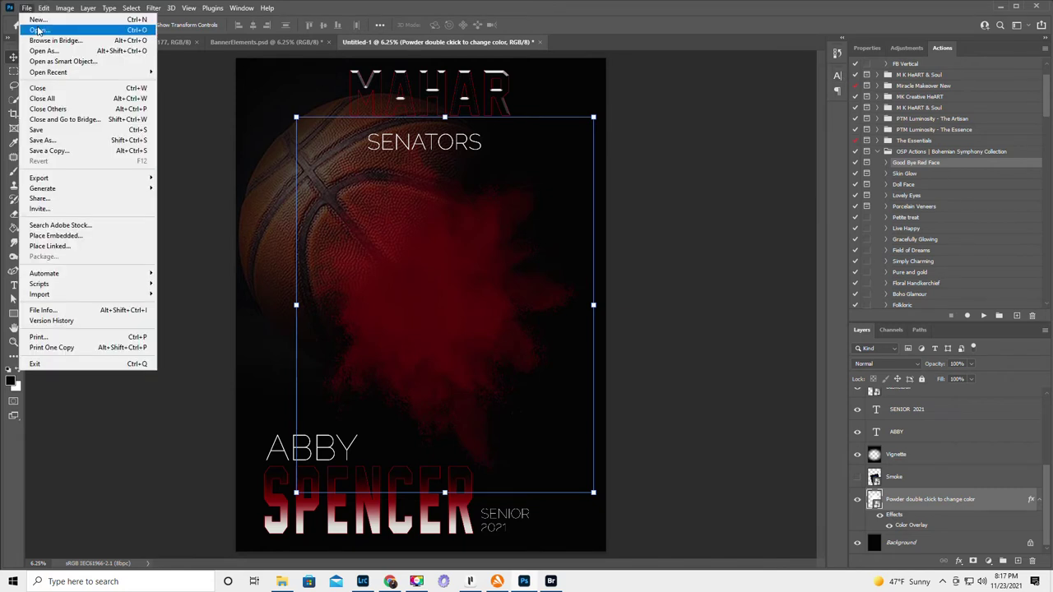
click(39, 31)
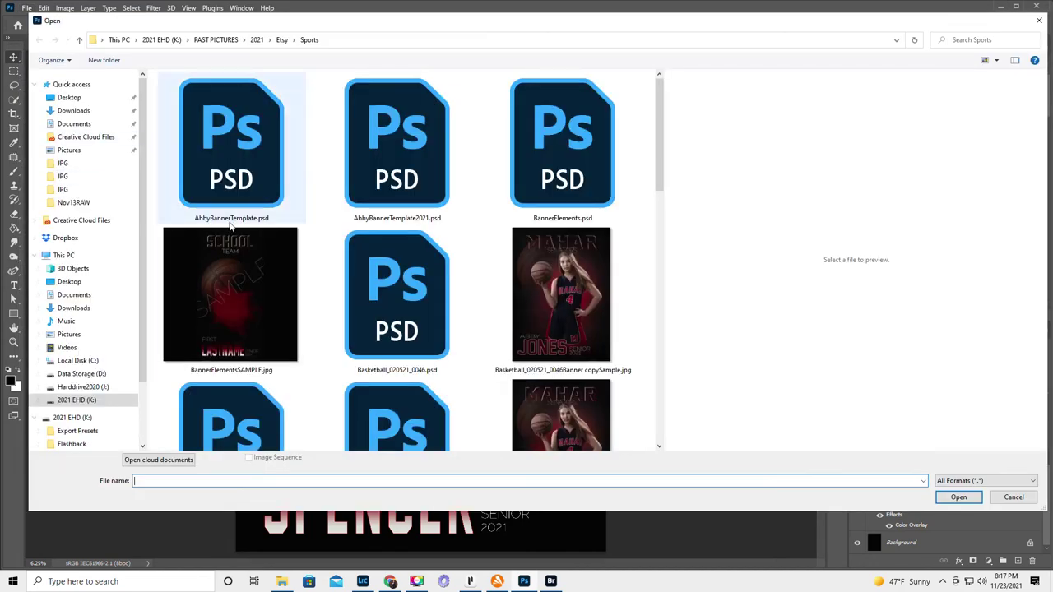
scroll(356, 271, down, 8)
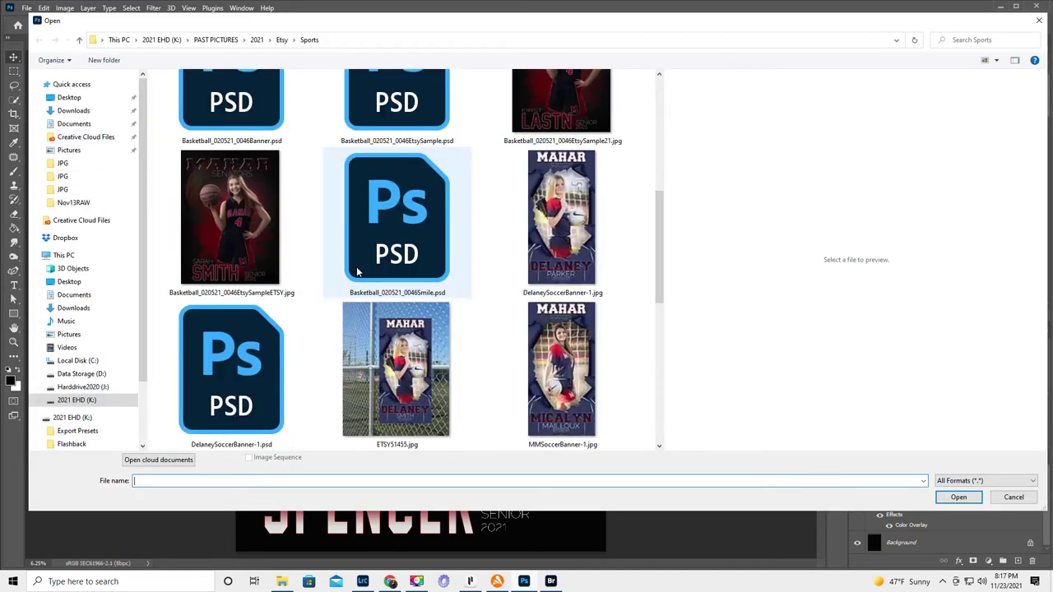
scroll(356, 272, down, 2)
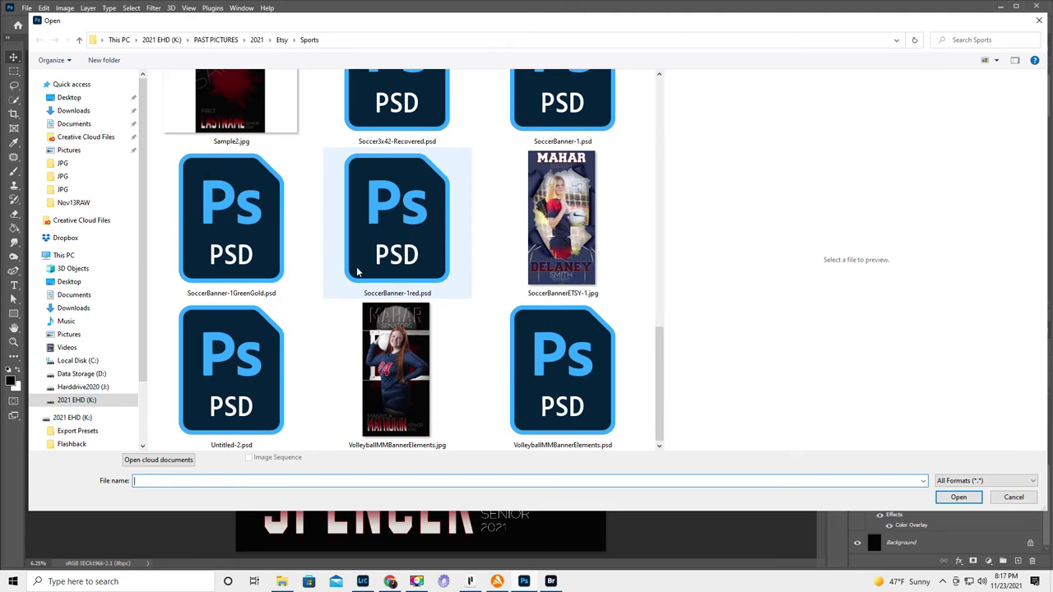
scroll(356, 271, up, 10)
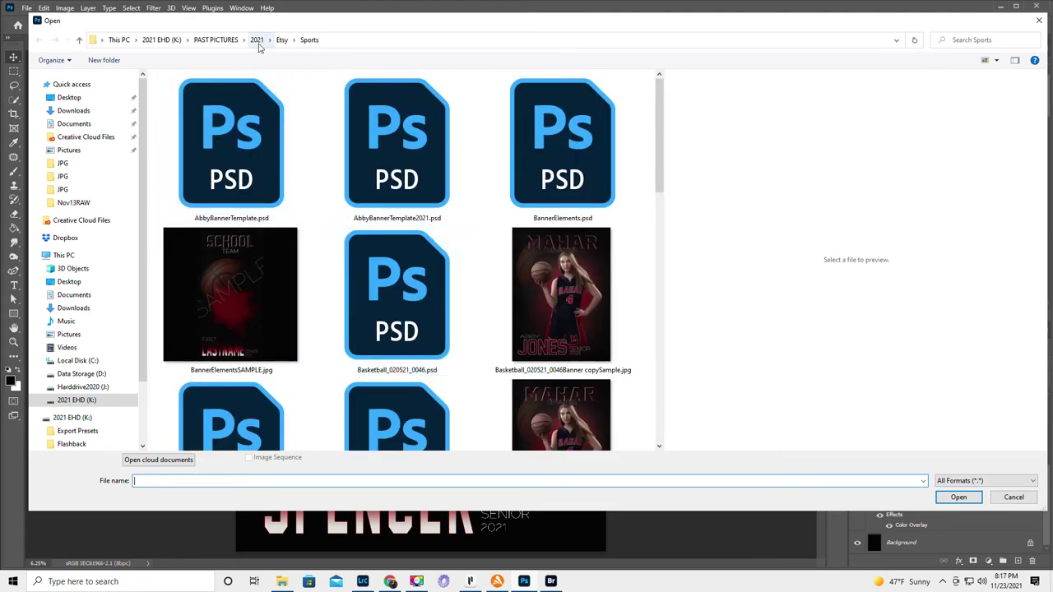
click(259, 44)
scroll(342, 252, up, 5)
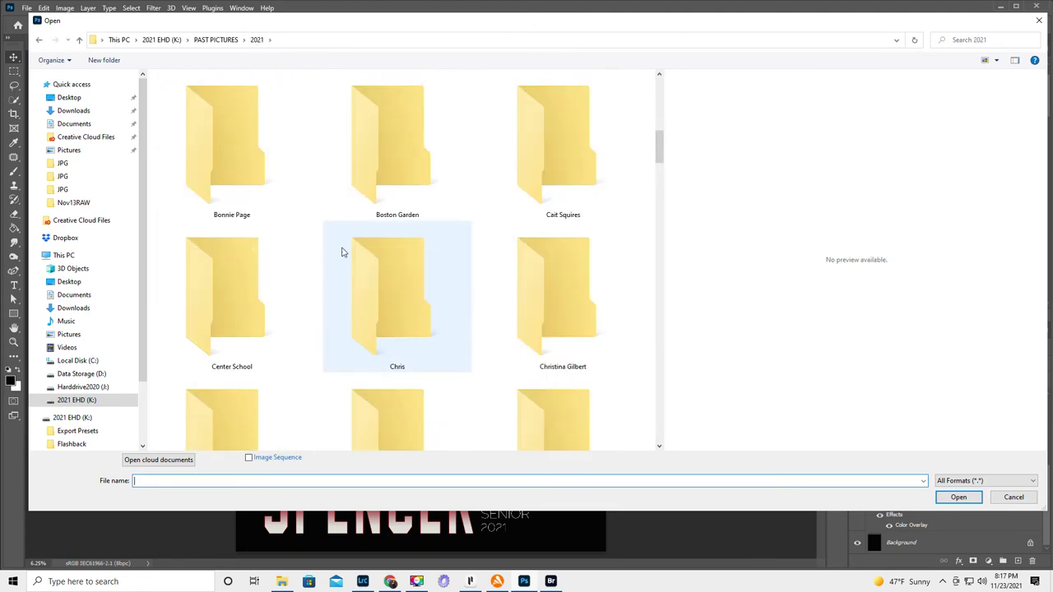
scroll(342, 250, up, 5)
click(218, 140)
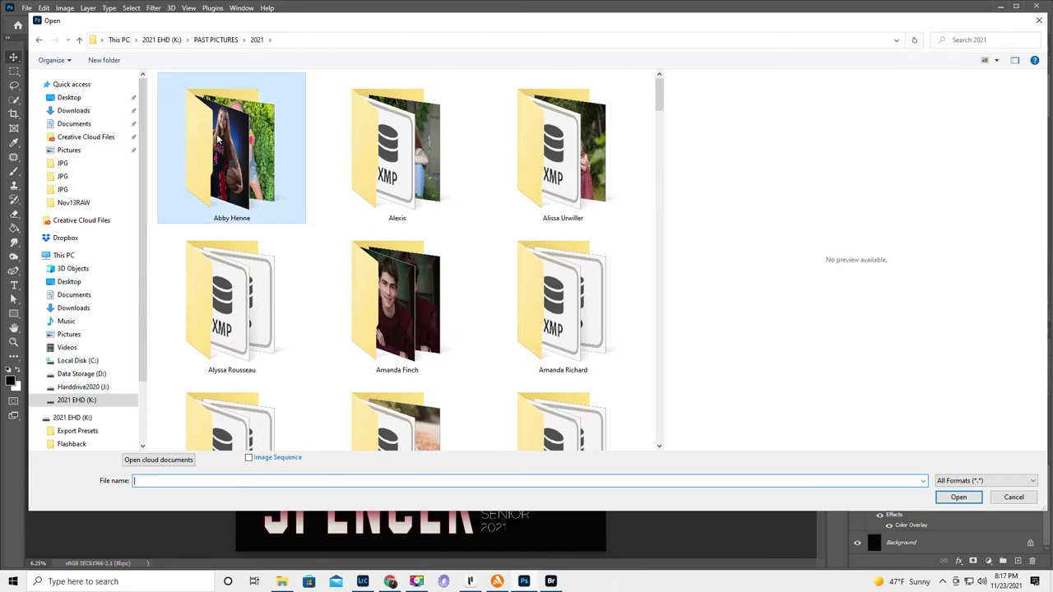
double_click(218, 139)
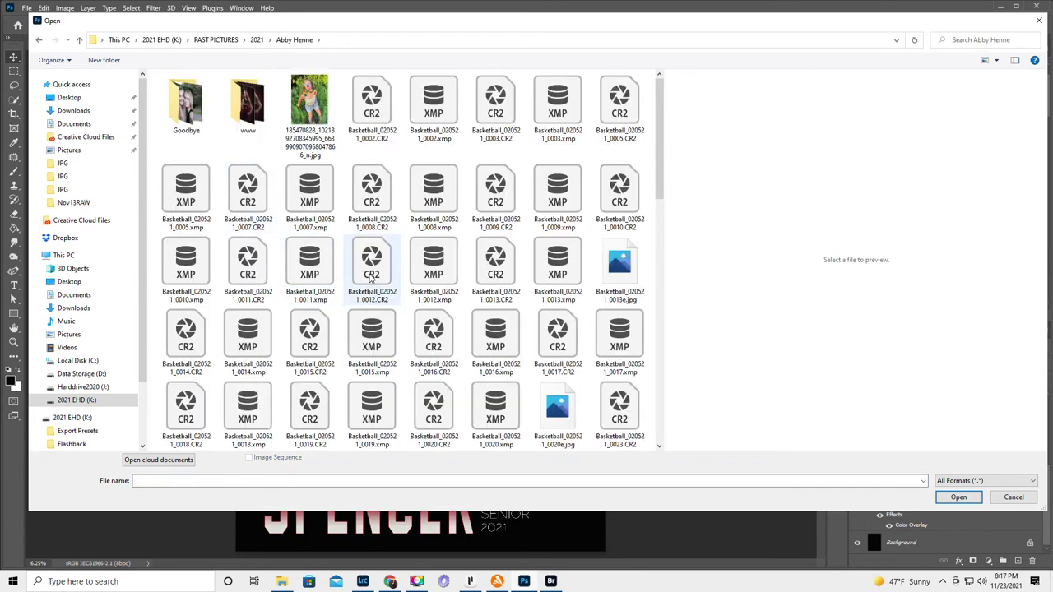
- Open the raw file Basketball_020521_0043.CR2 in Camera Raw
scroll(370, 279, down, 1)
scroll(371, 279, down, 1)
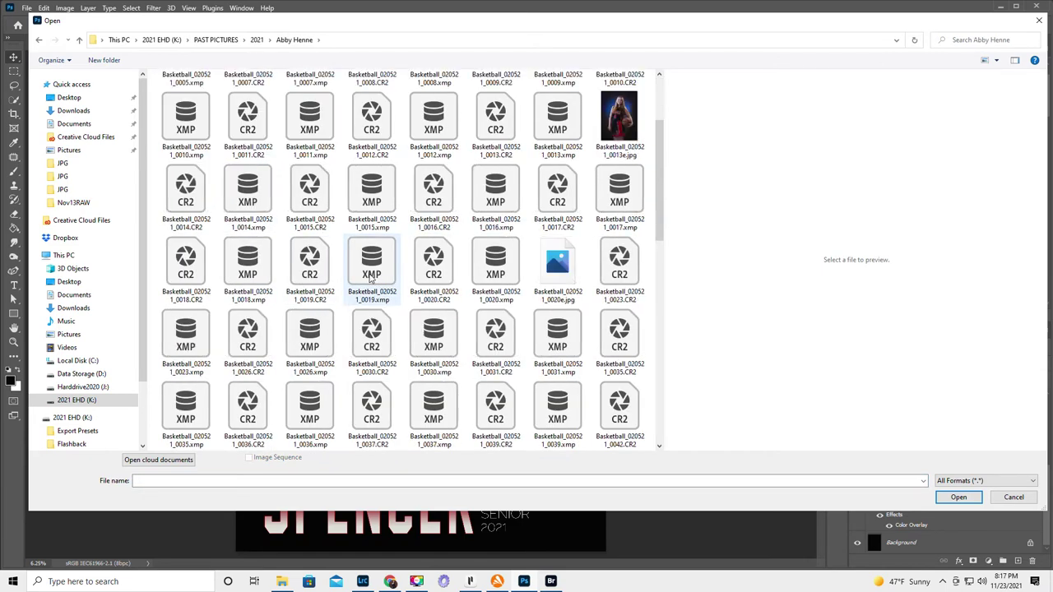
scroll(371, 280, down, 2)
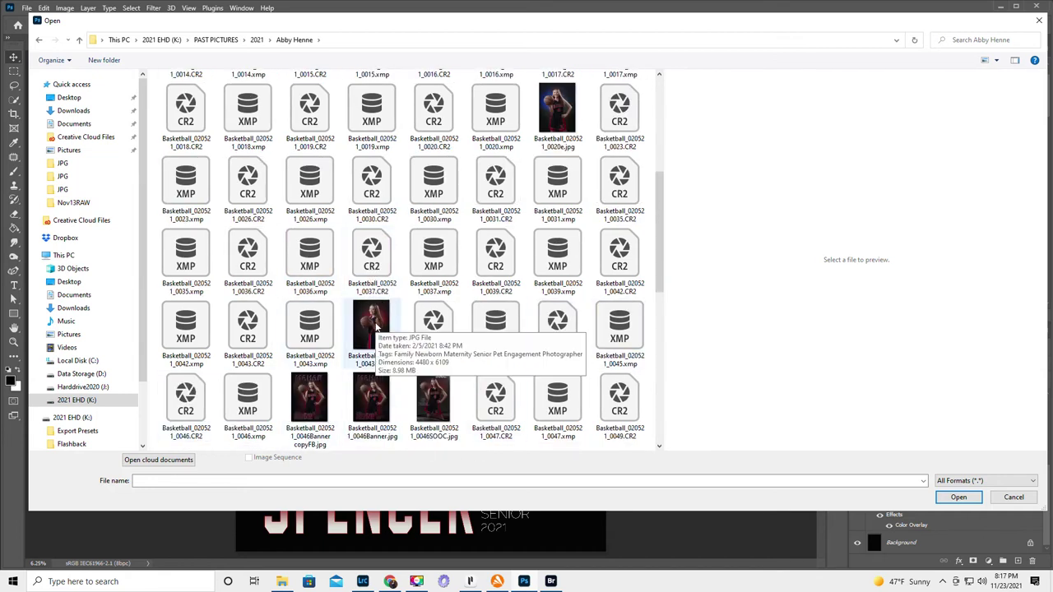
click(249, 323)
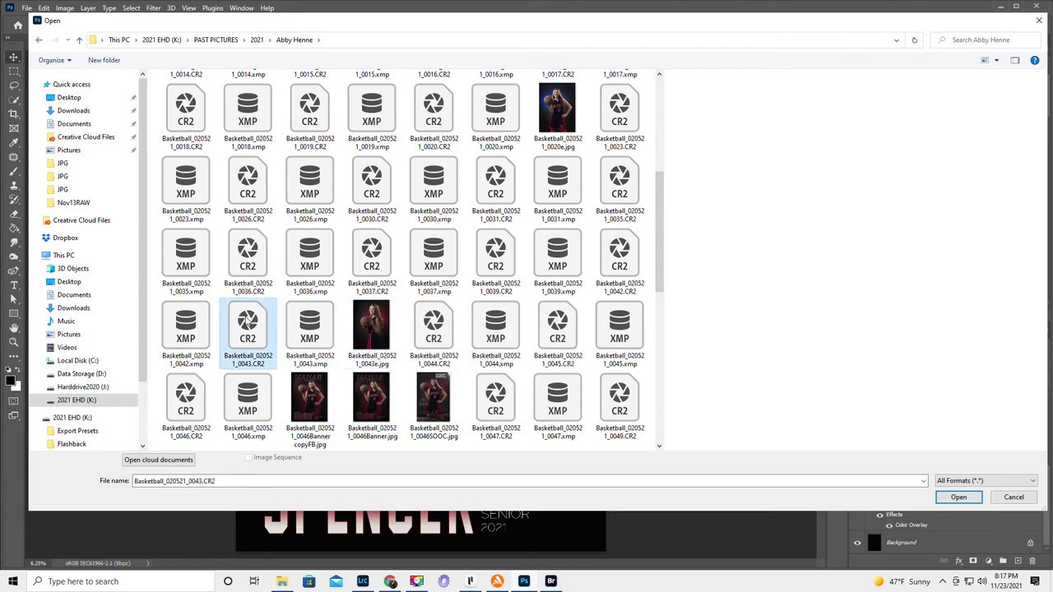
click(958, 497)
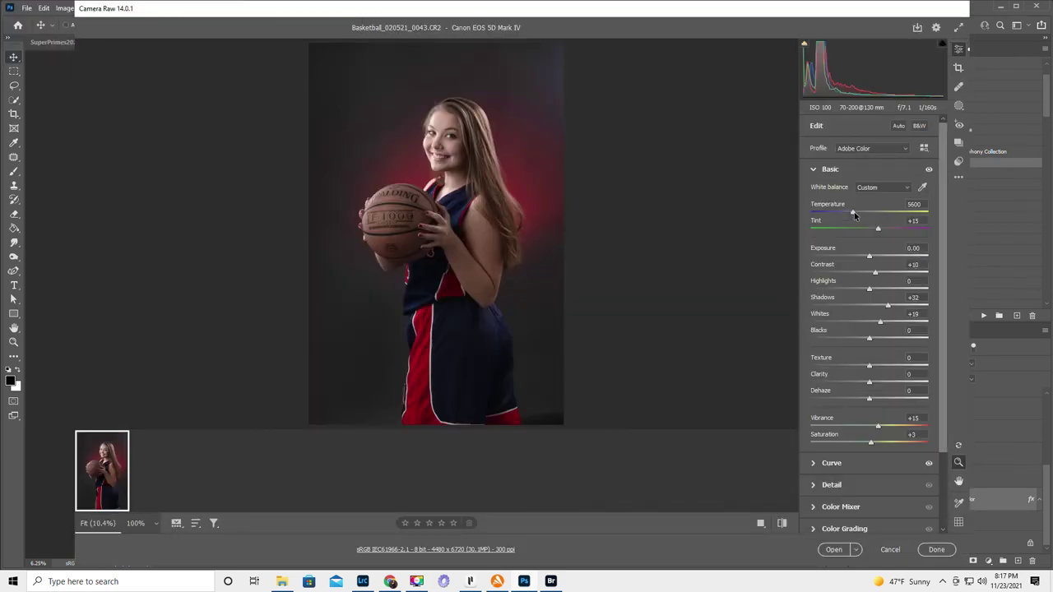
- Raise Temperature slightly and Contrast to +37 in Camera Raw, then open the photo
mouse_move(853, 211)
mouse_down()
mouse_move(870, 212)
mouse_move(861, 216)
mouse_up()
drag(874, 274, 896, 275)
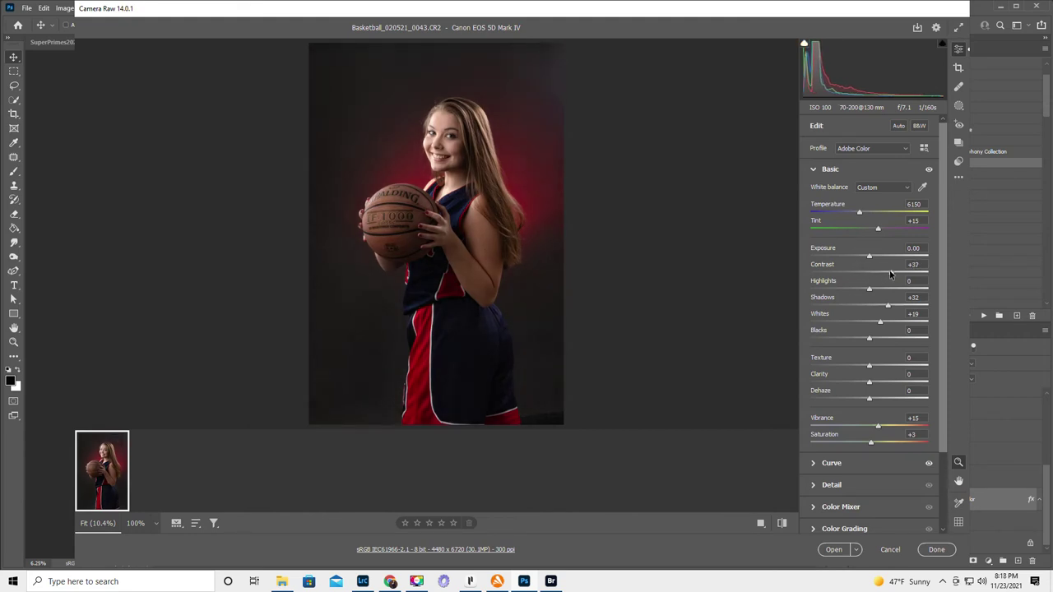
click(834, 549)
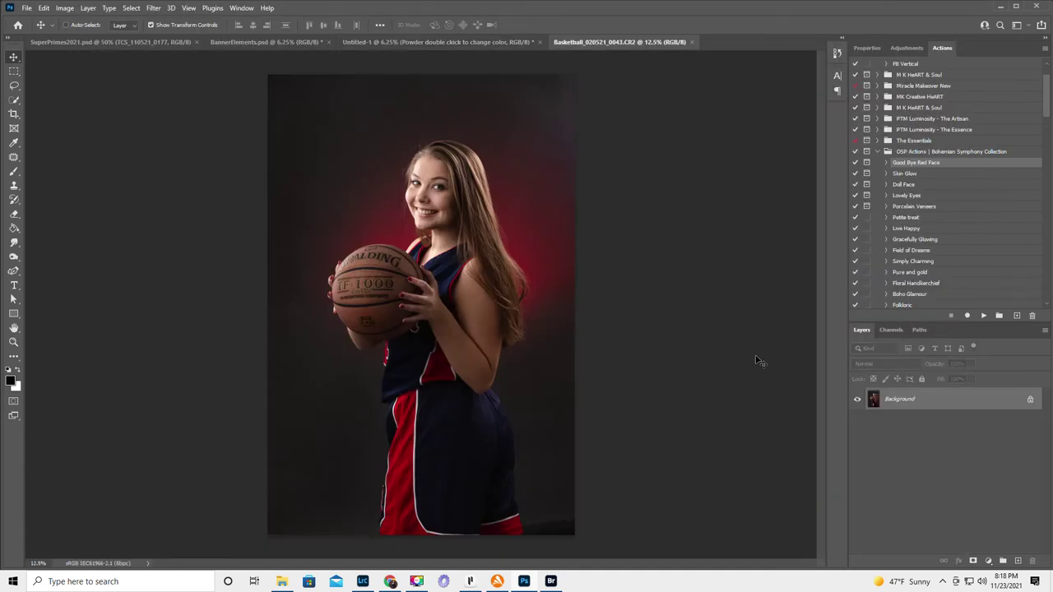
- Unlock the Background layer and apply Remove Background from the Properties Quick Actions
click(1031, 400)
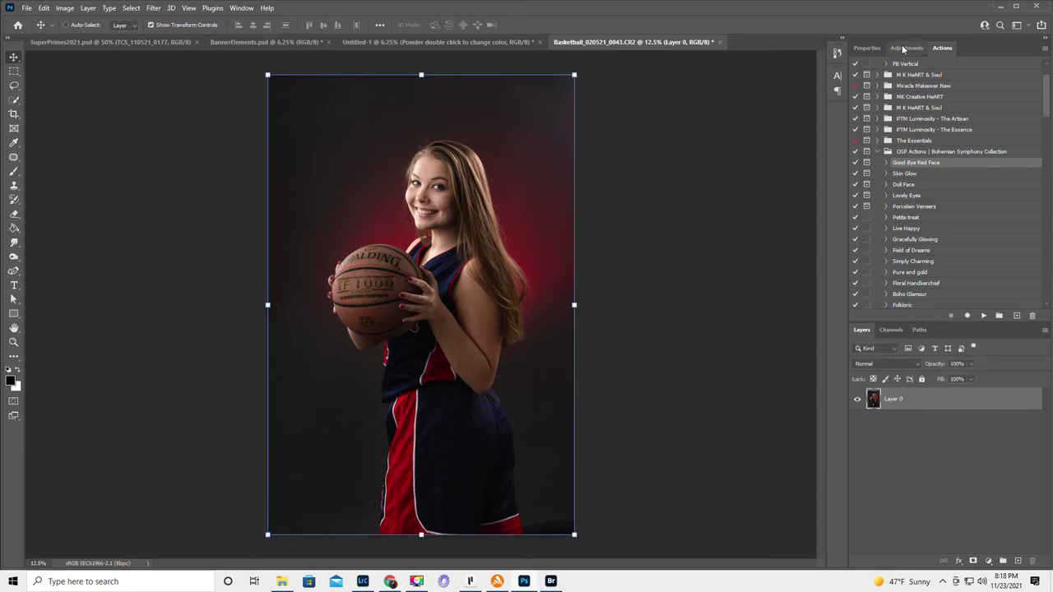
click(902, 48)
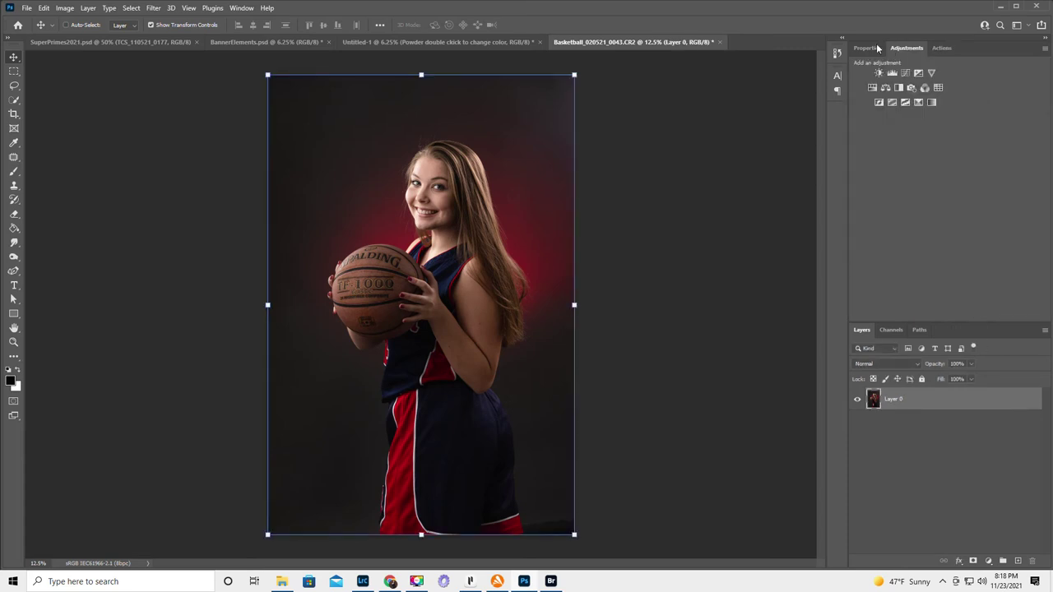
click(867, 48)
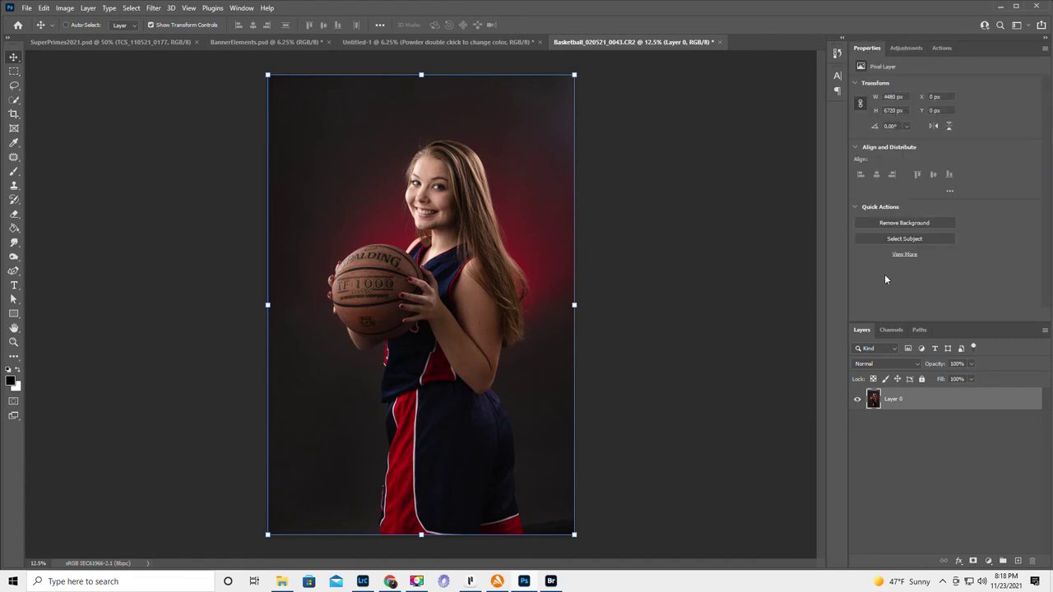
click(893, 224)
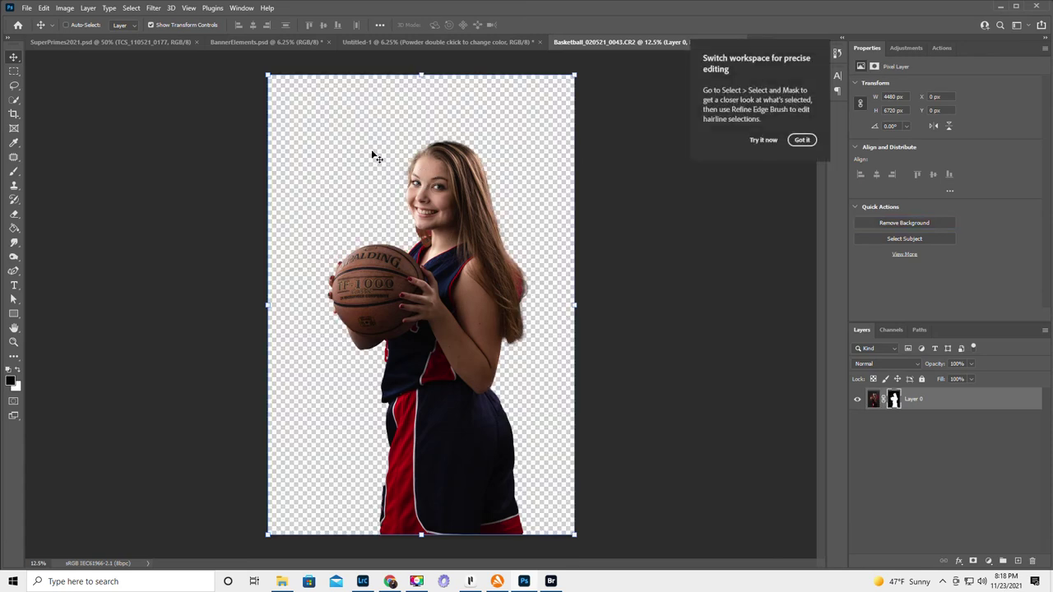
click(801, 140)
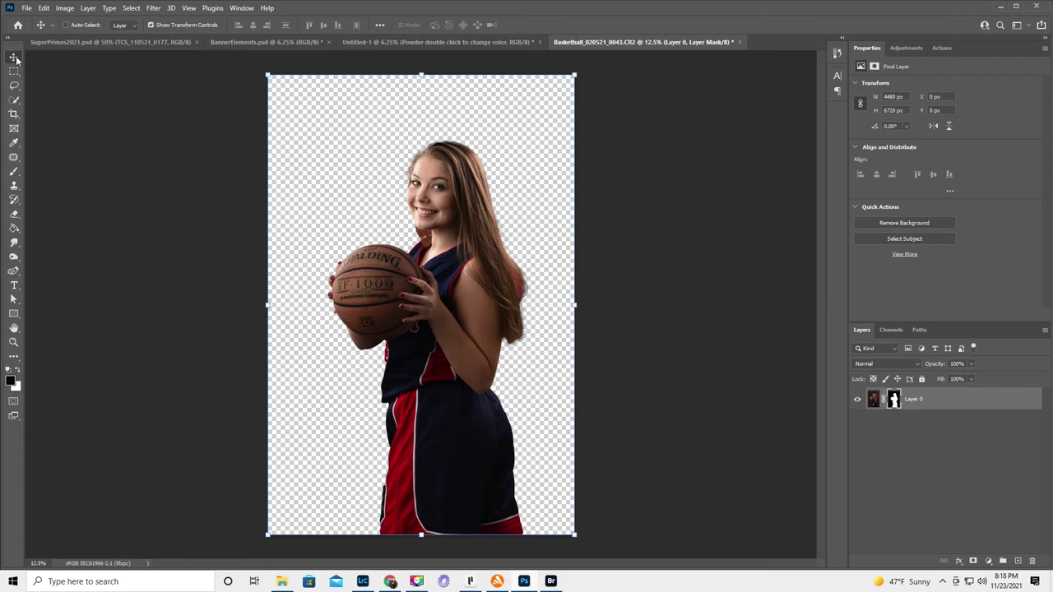
- Drag the cut-out player into Untitled-1, stretch her to full banner height, and raise her layer
drag(445, 232, 395, 306)
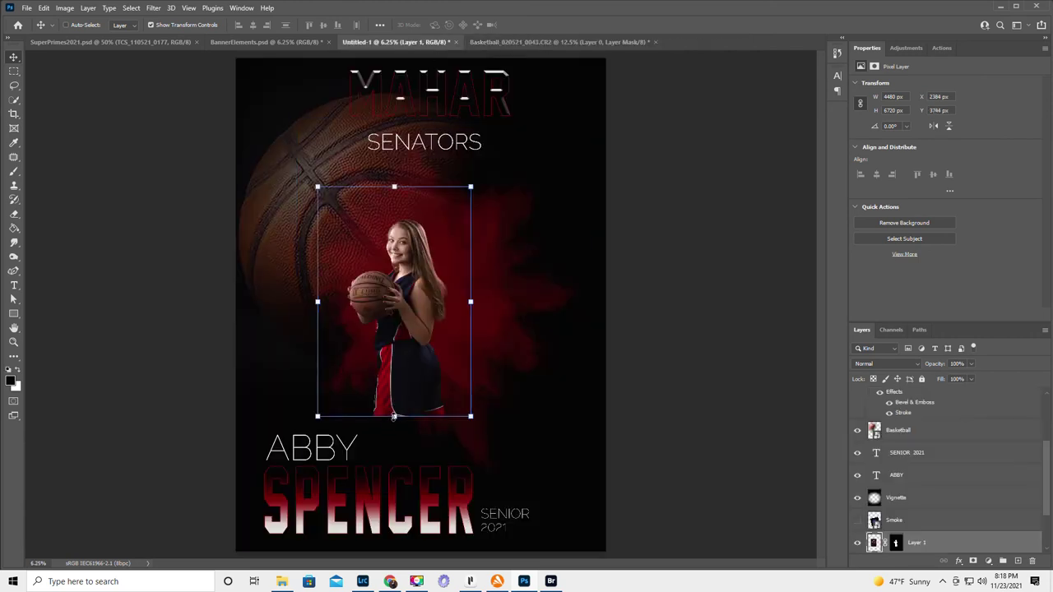
drag(394, 417, 395, 551)
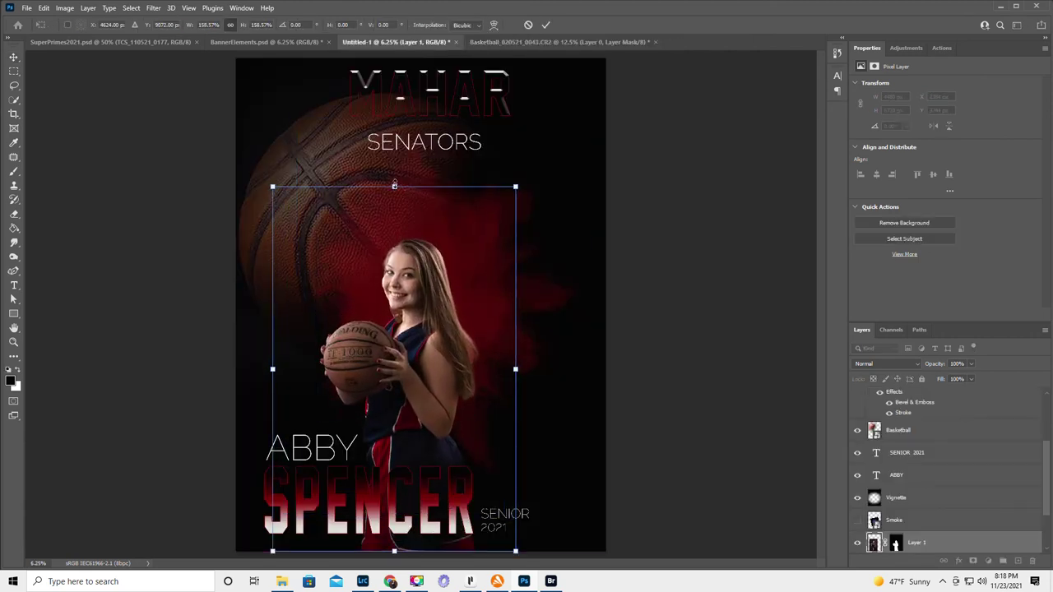
drag(394, 186, 388, 58)
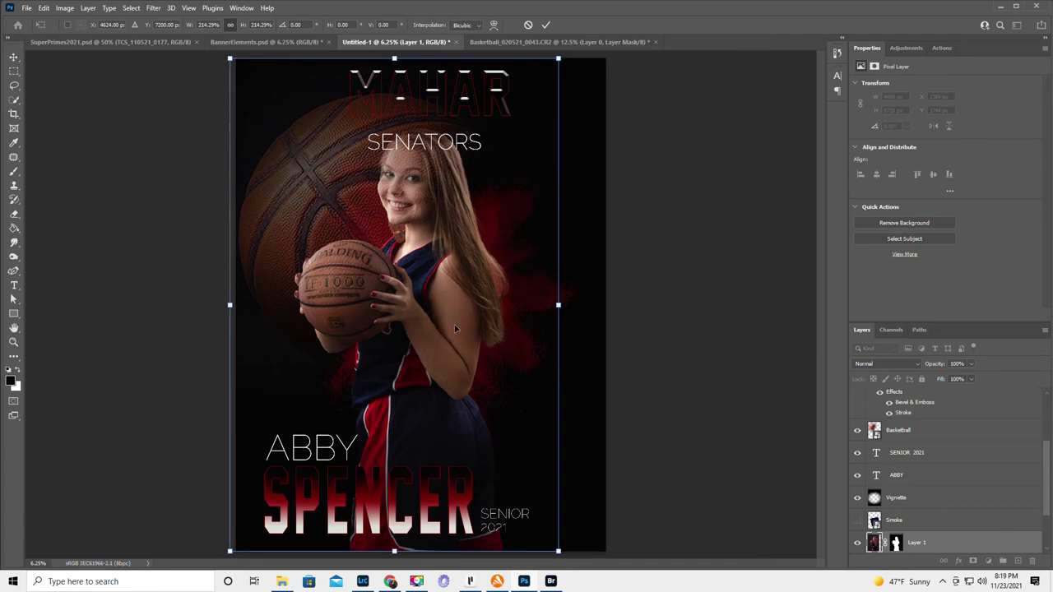
drag(446, 335, 505, 283)
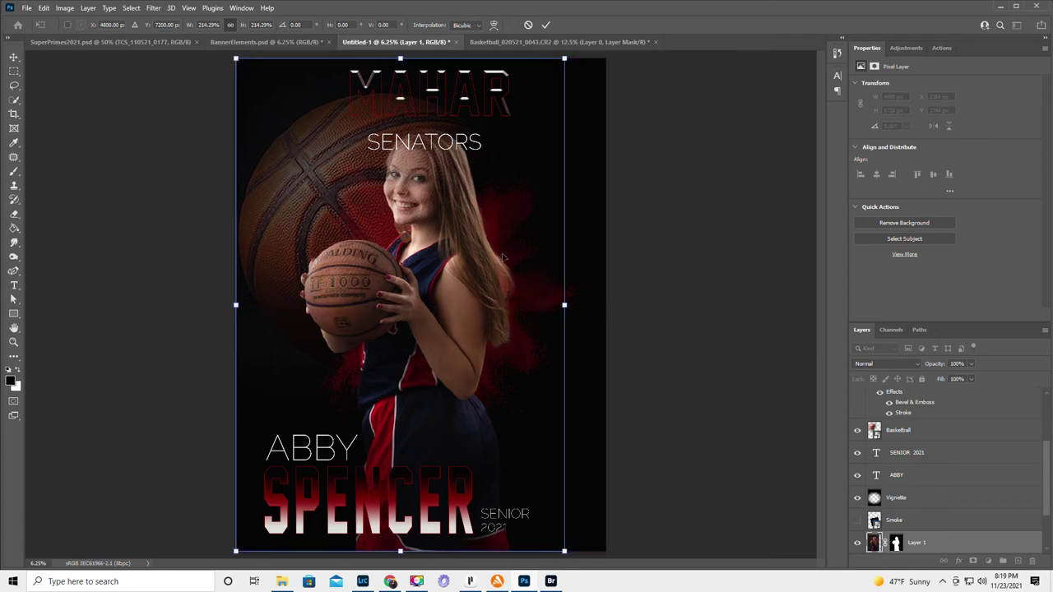
key(Return)
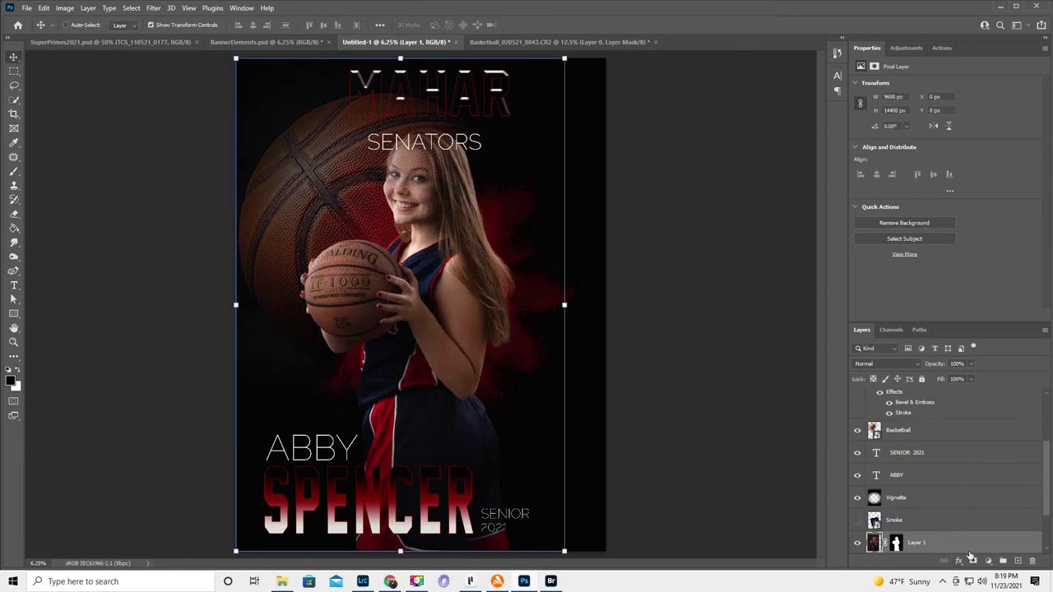
drag(975, 545, 913, 396)
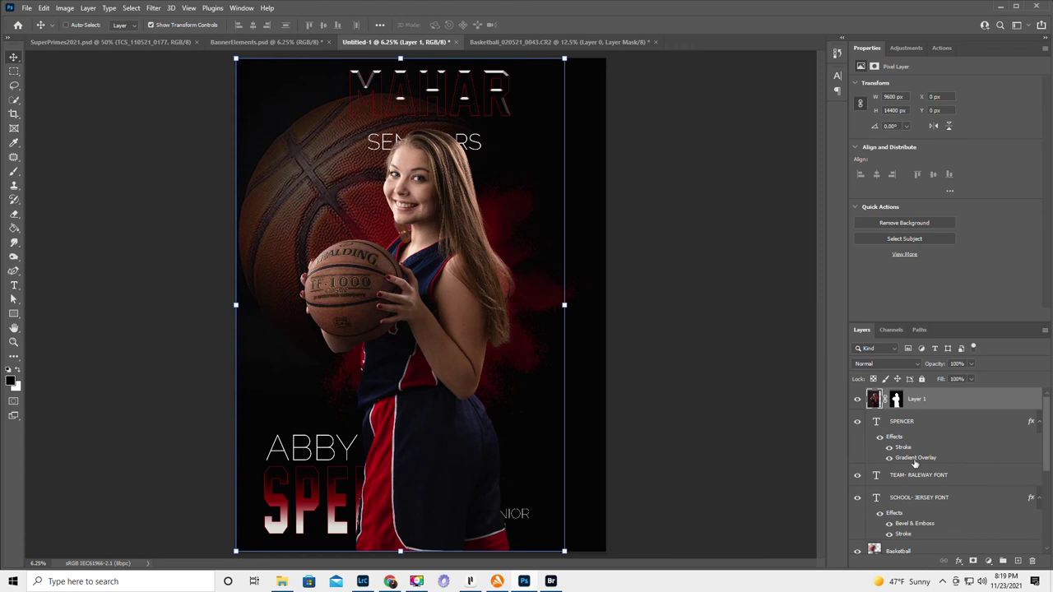
- Select Layer 1's layer mask thumbnail
click(895, 400)
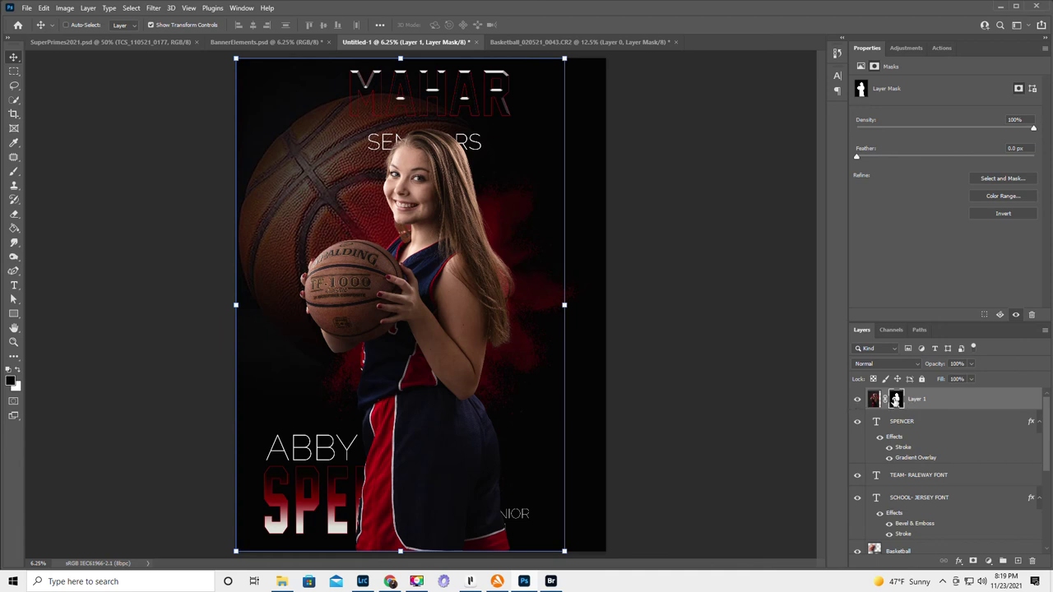
- Paint her lower body out of the mask with a soft 0% brush, then move Layer 1 below TEAM- RALEWAY FONT
click(13, 172)
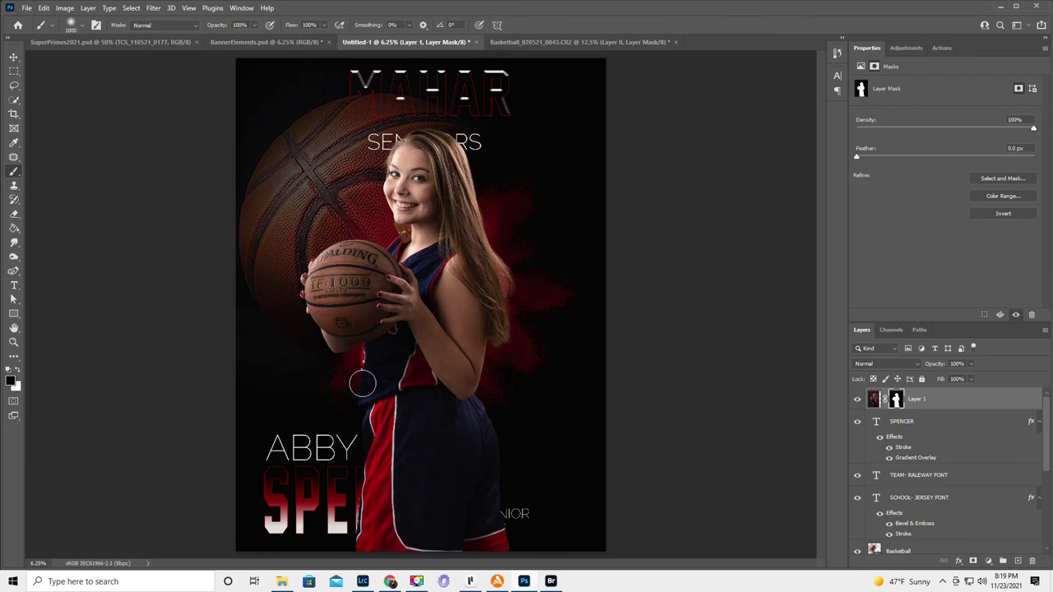
key(bracketright)
key(bracketright)
key(bracketright)
key(bracketright)
key(bracketright)
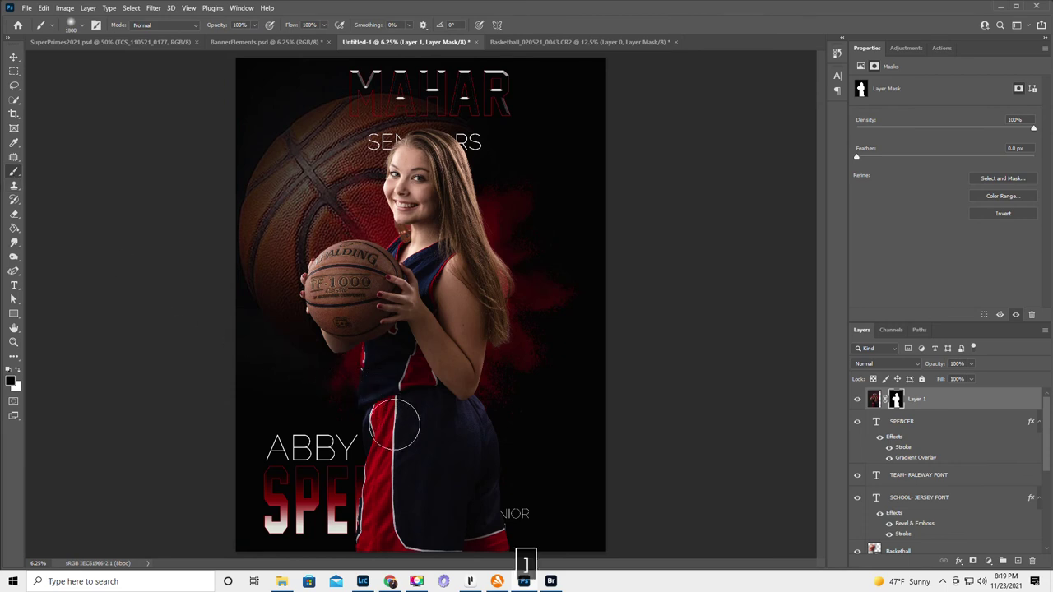
key(bracketright)
key(bracketright)
key(bracketright)
key(bracketright)
key(bracketright)
key(bracketright)
key(bracketright)
key(bracketright)
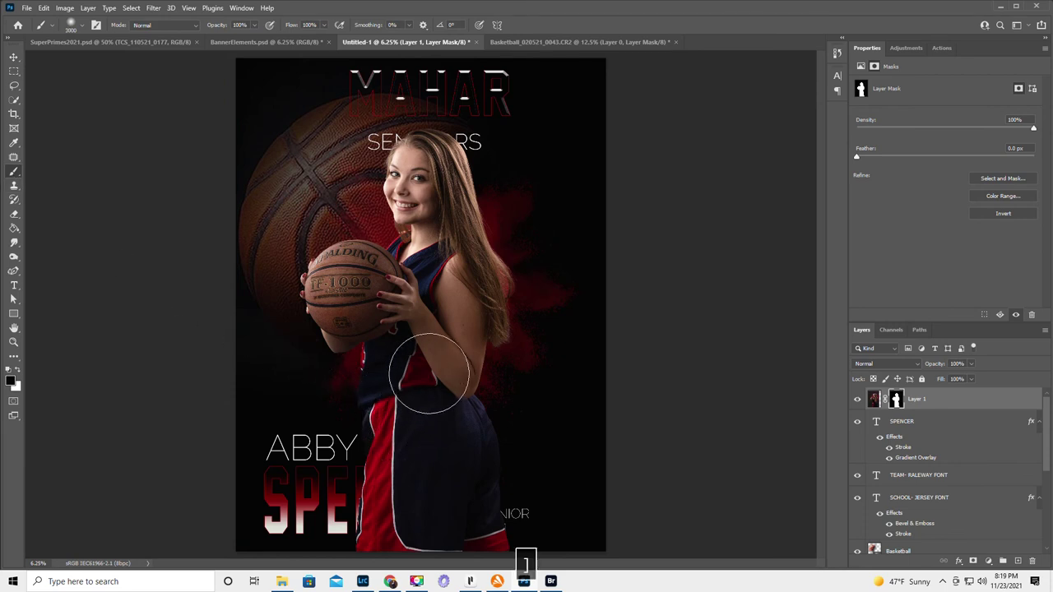
right_click(426, 374)
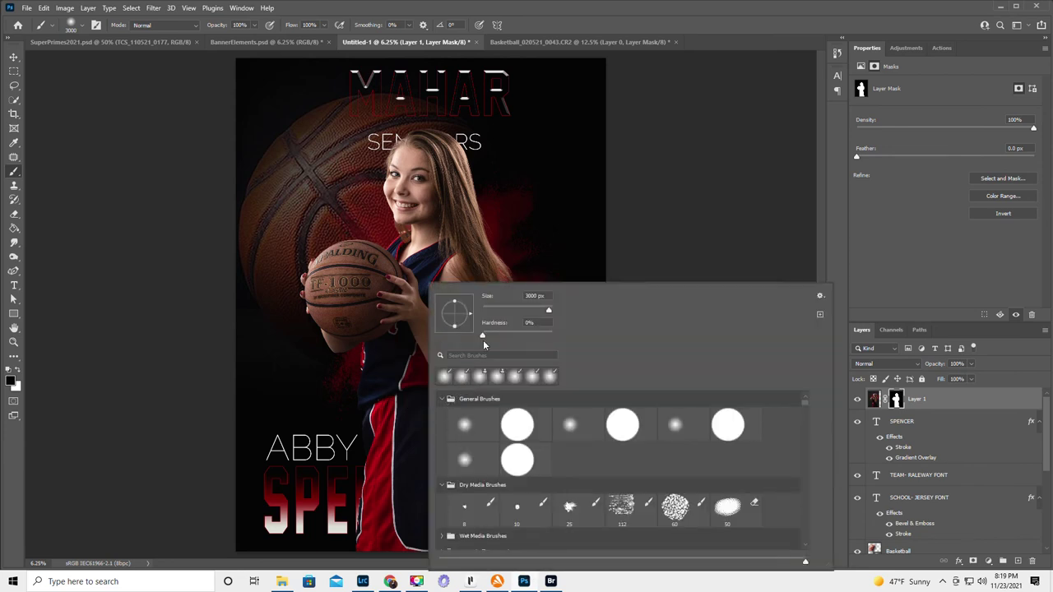
key(Return)
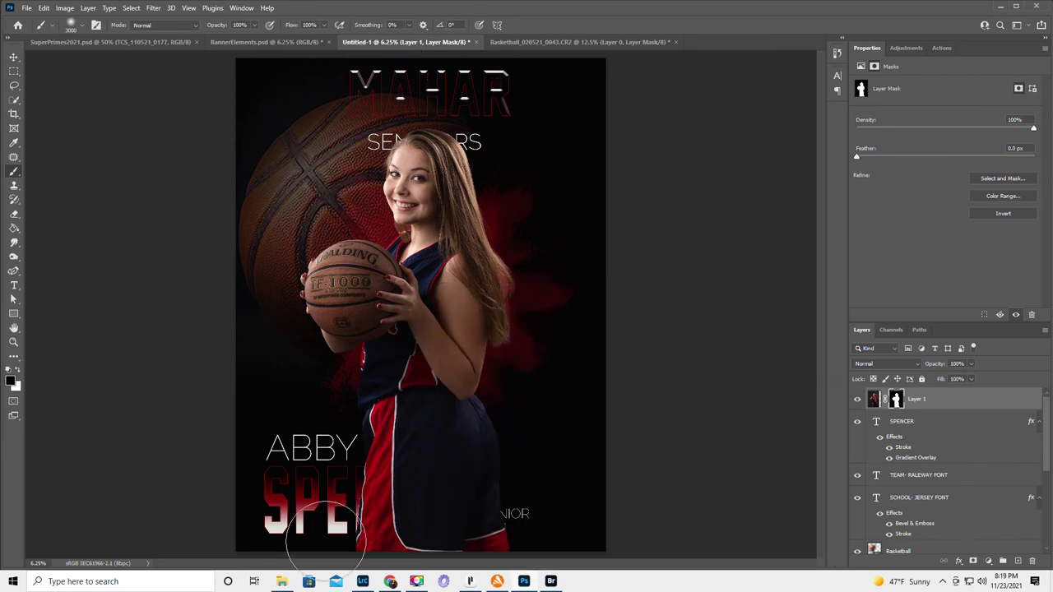
mouse_move(343, 530)
mouse_down()
mouse_move(417, 568)
mouse_move(500, 551)
mouse_move(550, 527)
mouse_up()
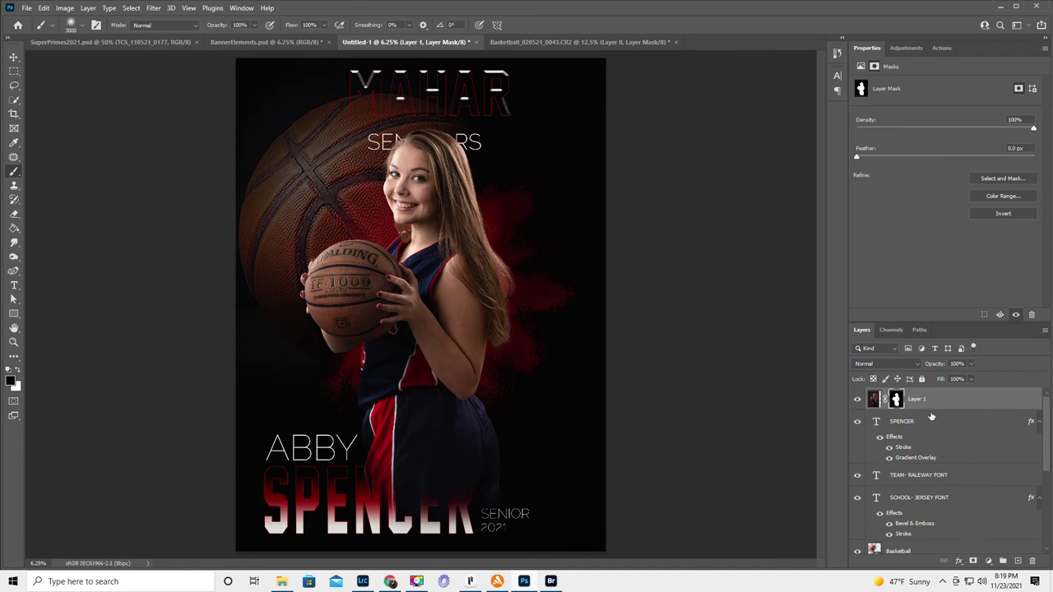
drag(946, 398, 931, 478)
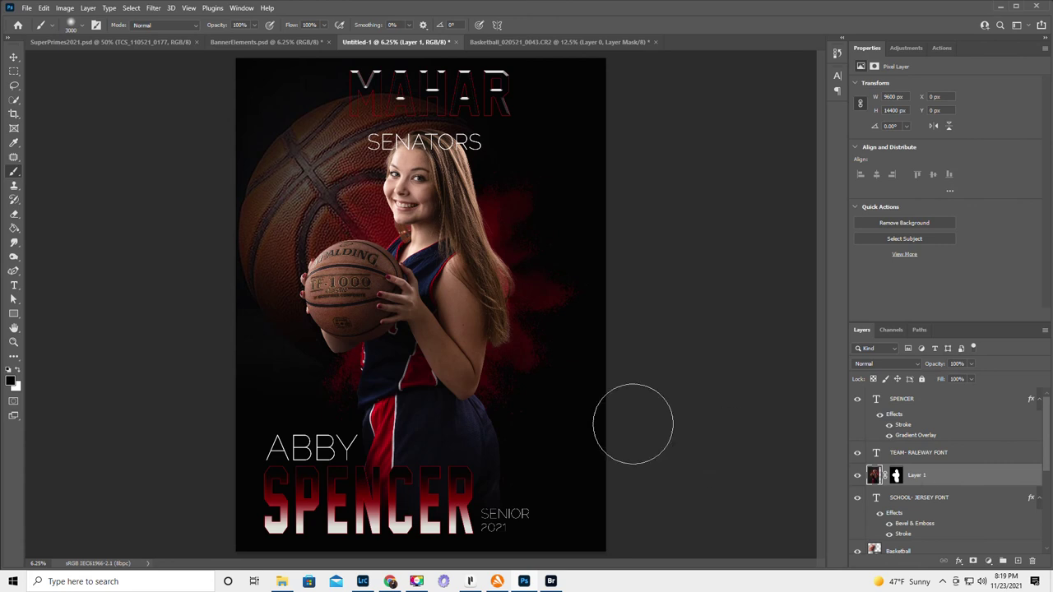
- Target Layer 1's mask and zoom to 33.33% on the hair beside her shoulder
click(894, 475)
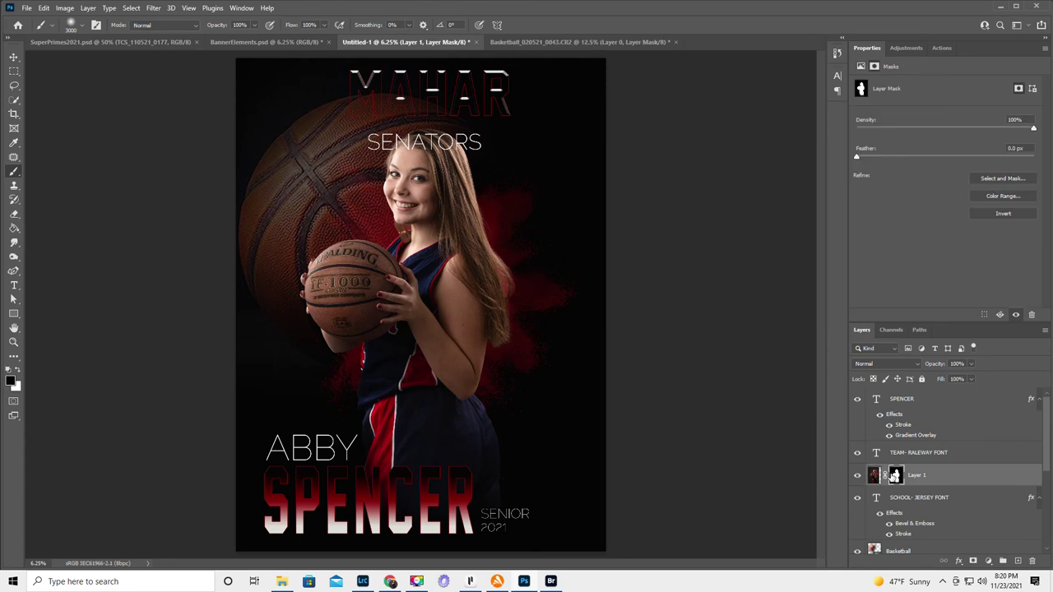
click(13, 341)
drag(506, 280, 565, 328)
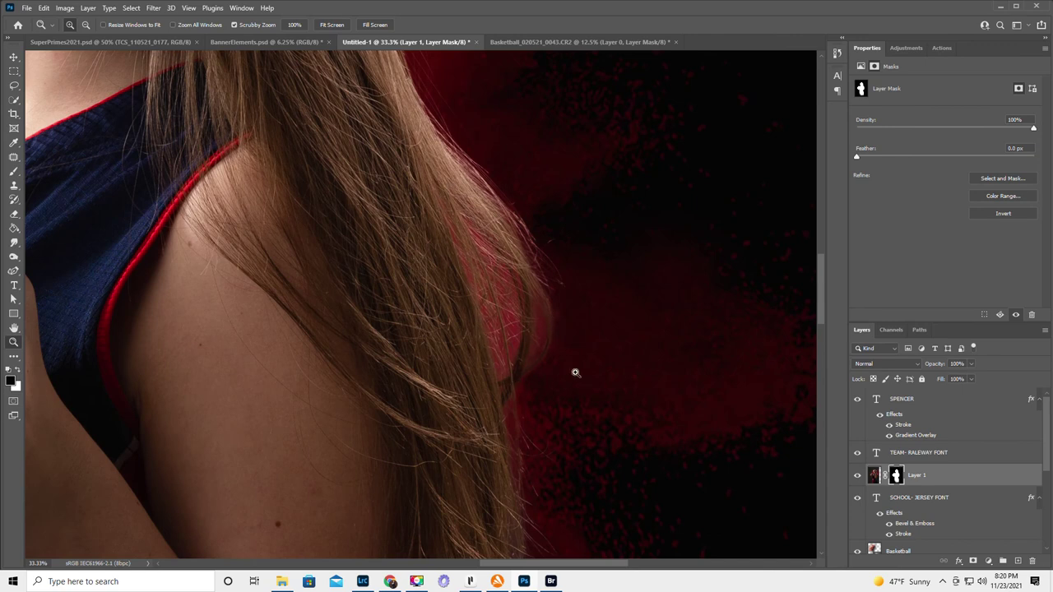
- On Layer 1's pixels, Magic Wand-select the red patch in the hair and delete it
click(875, 475)
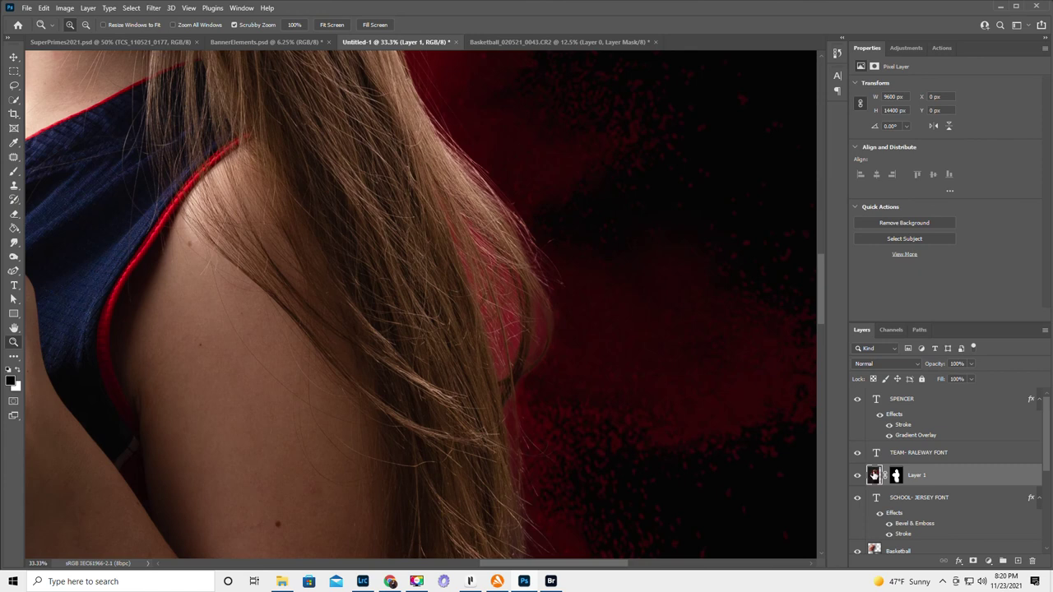
click(14, 102)
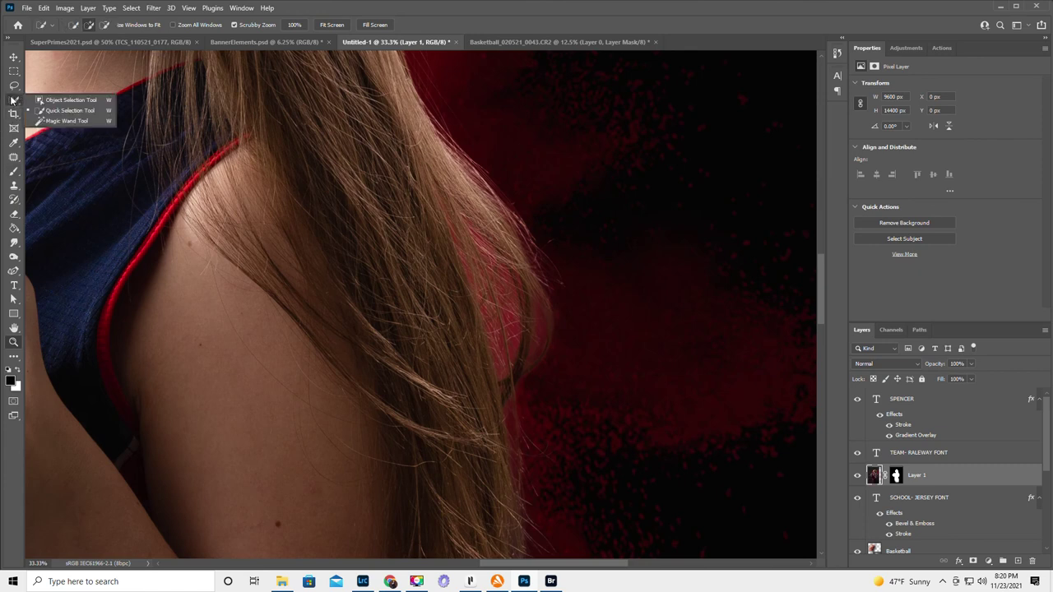
click(59, 122)
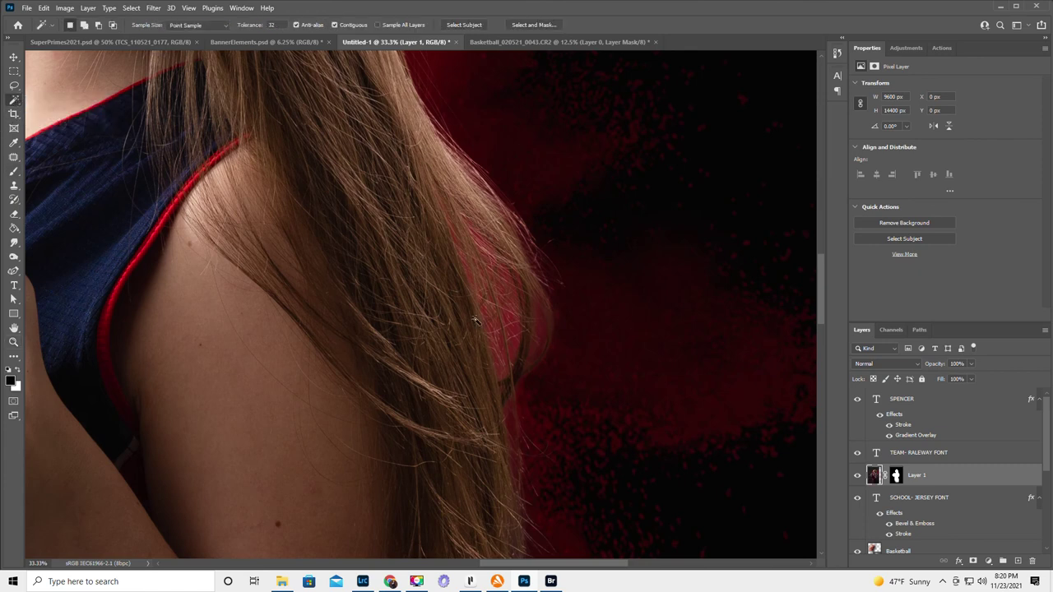
click(516, 347)
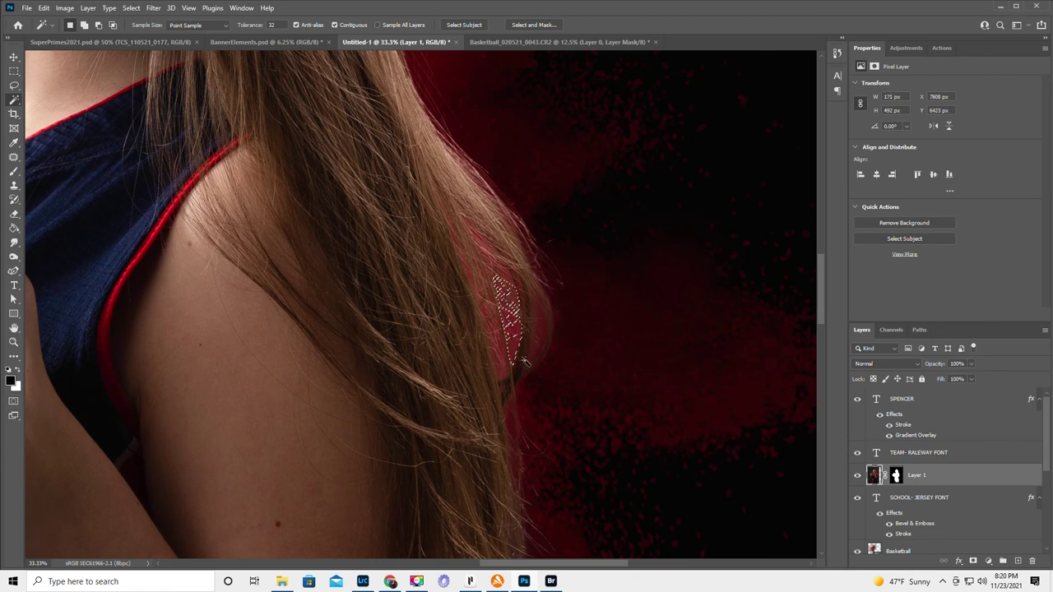
key(Delete)
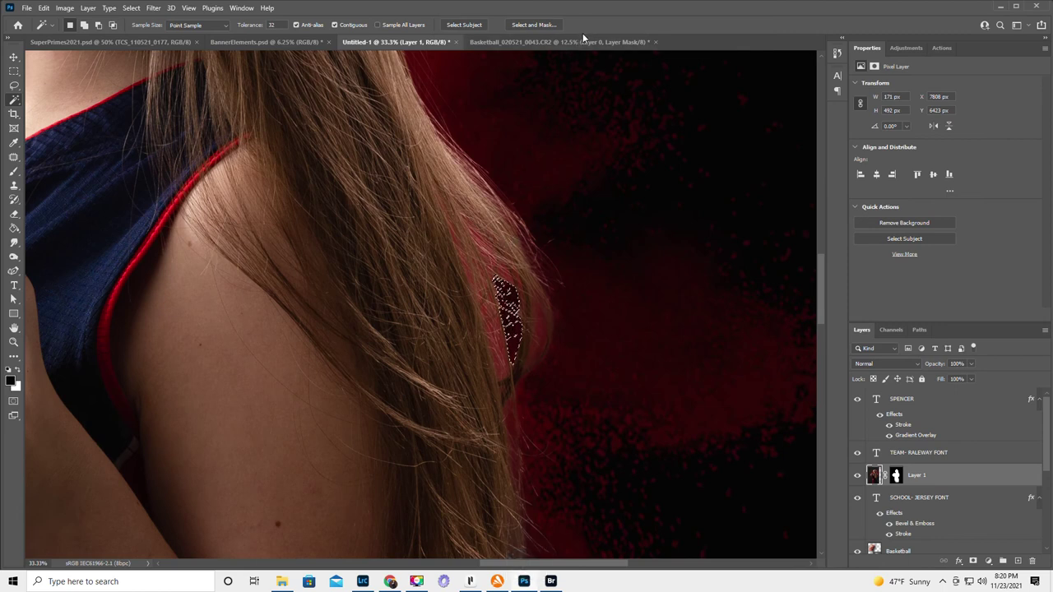
key(ctrl+d)
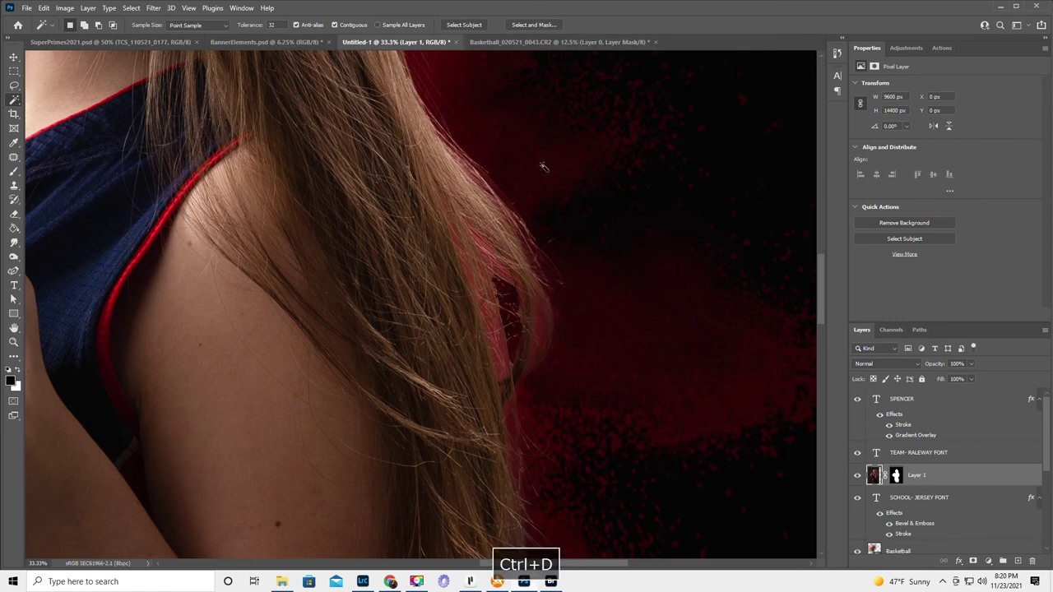
- Delete two more red patches between the hair strands, then fit the whole banner on screen
click(543, 332)
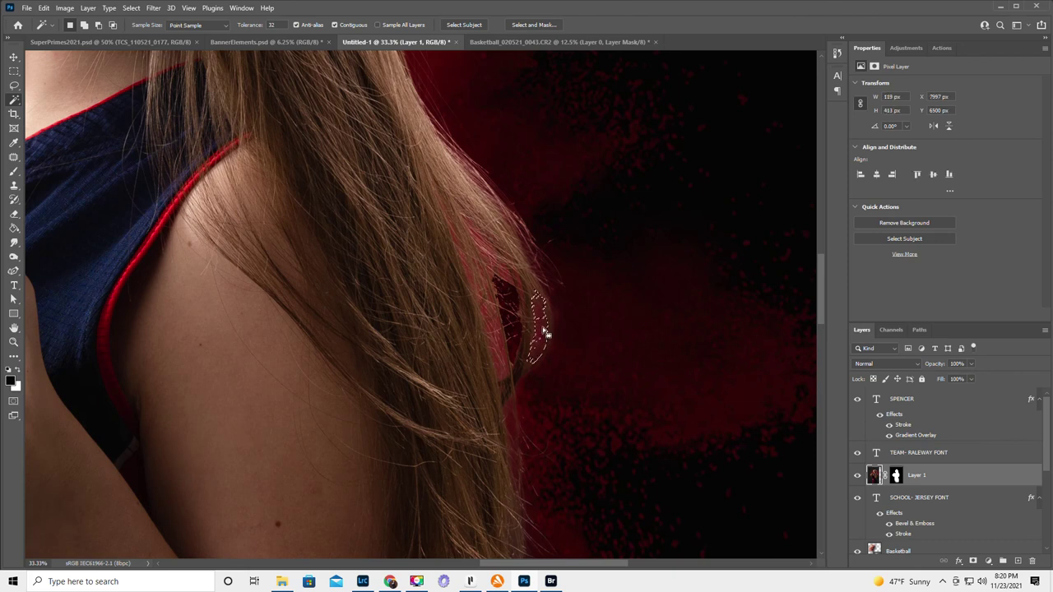
key(Delete)
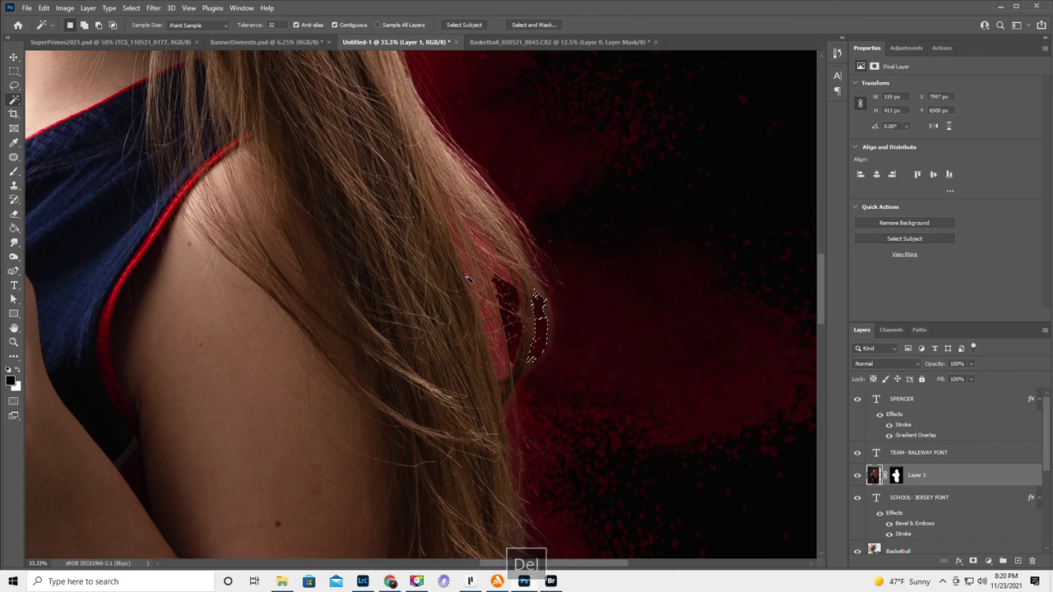
click(485, 305)
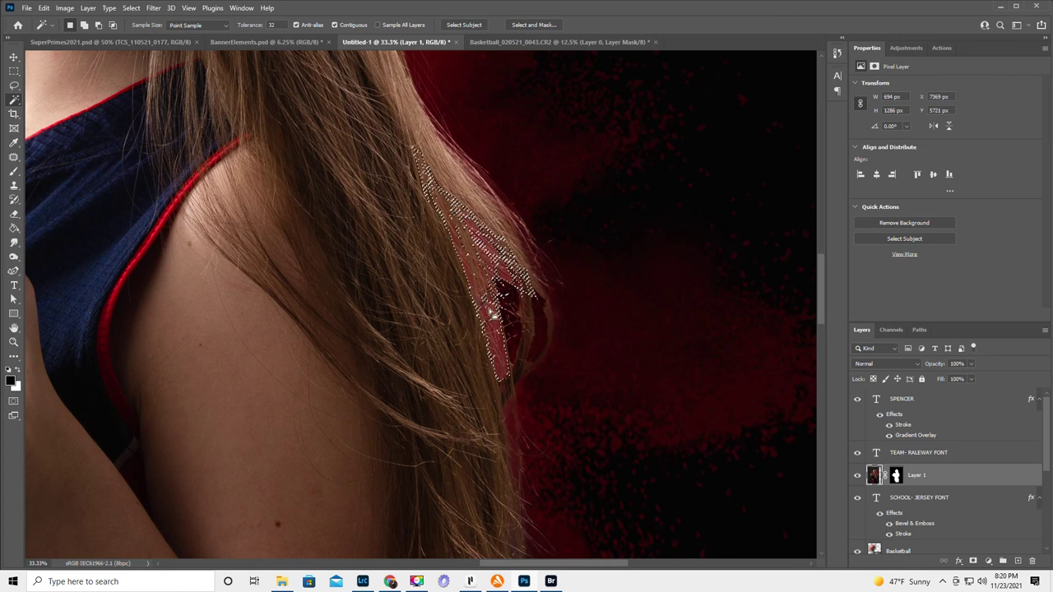
key(Delete)
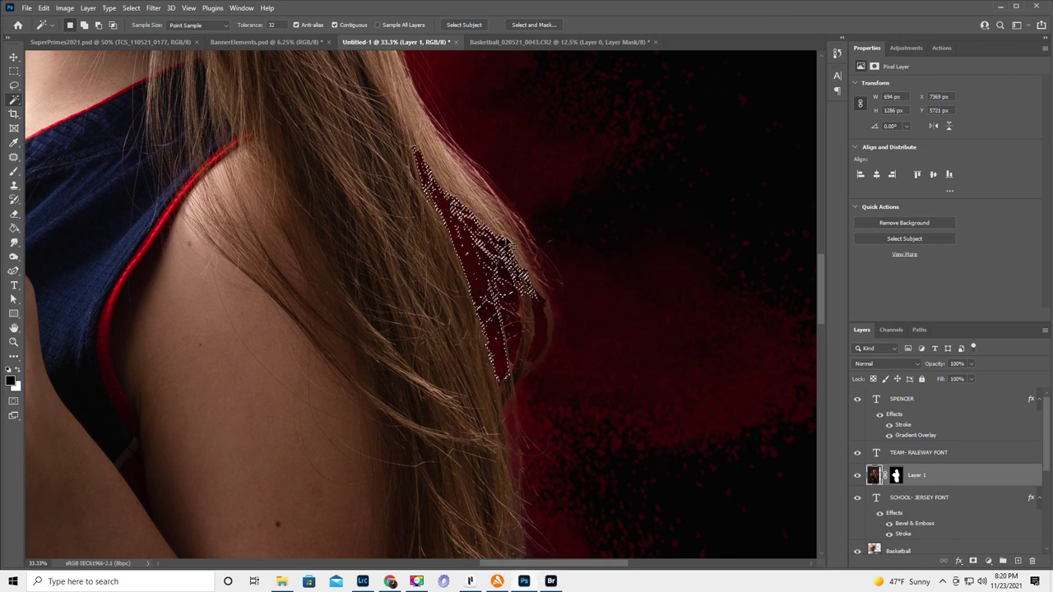
key(ctrl+d)
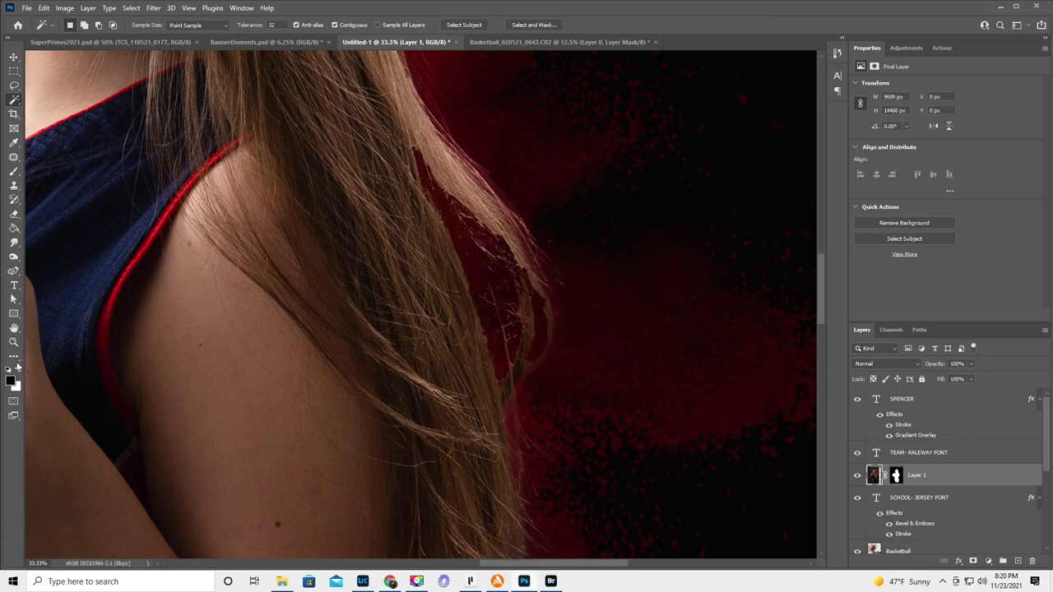
click(14, 328)
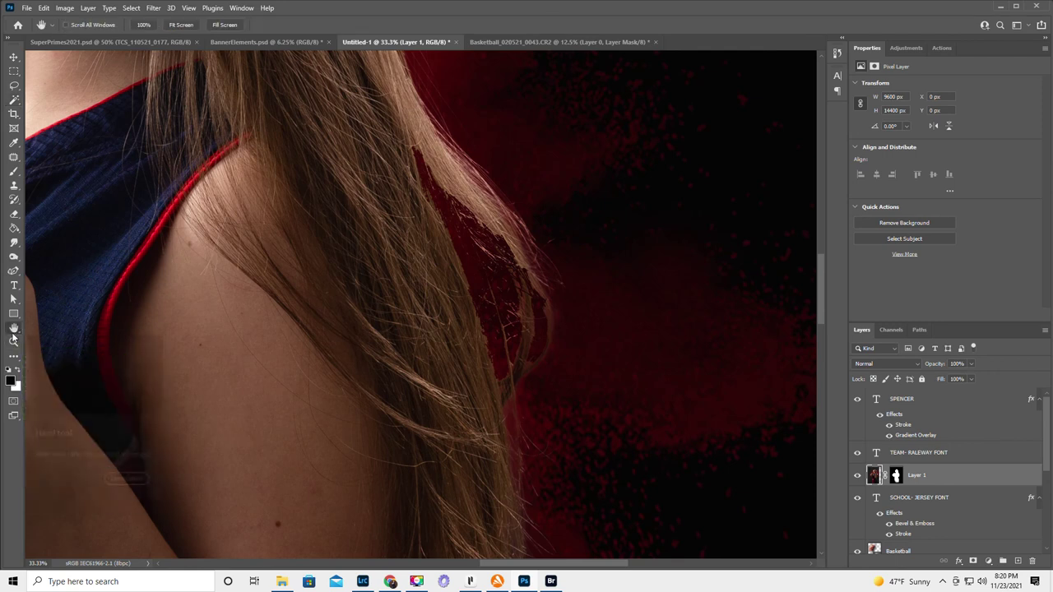
double_click(14, 328)
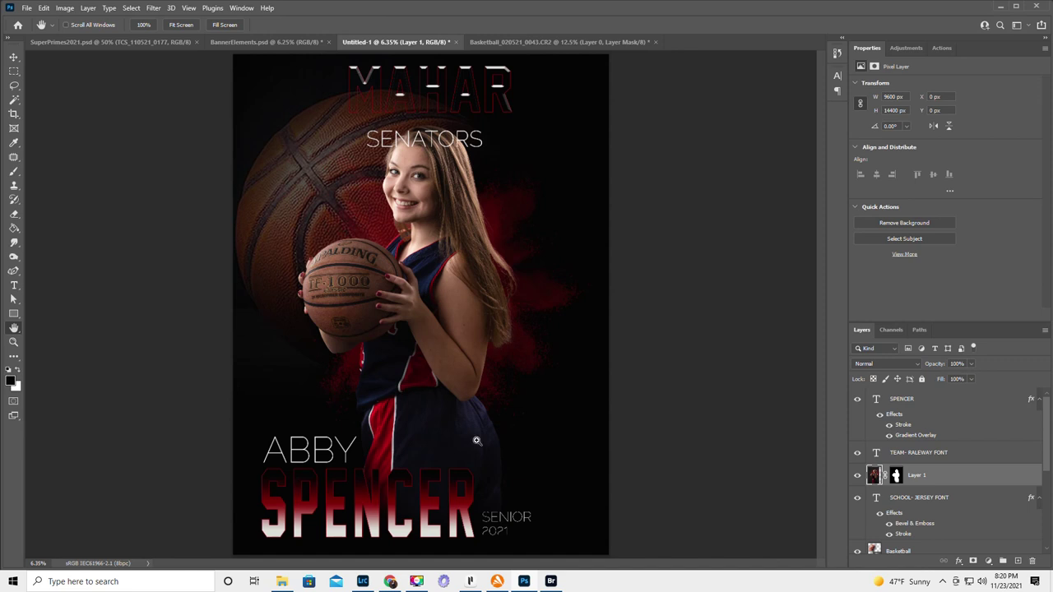
- Revert the last change to the player photo, restoring the cut-out player over the red powder
key(ctrl+z)
- Nudge the SENATORS title slightly upward toward MAHAR and commit the text edit
click(13, 285)
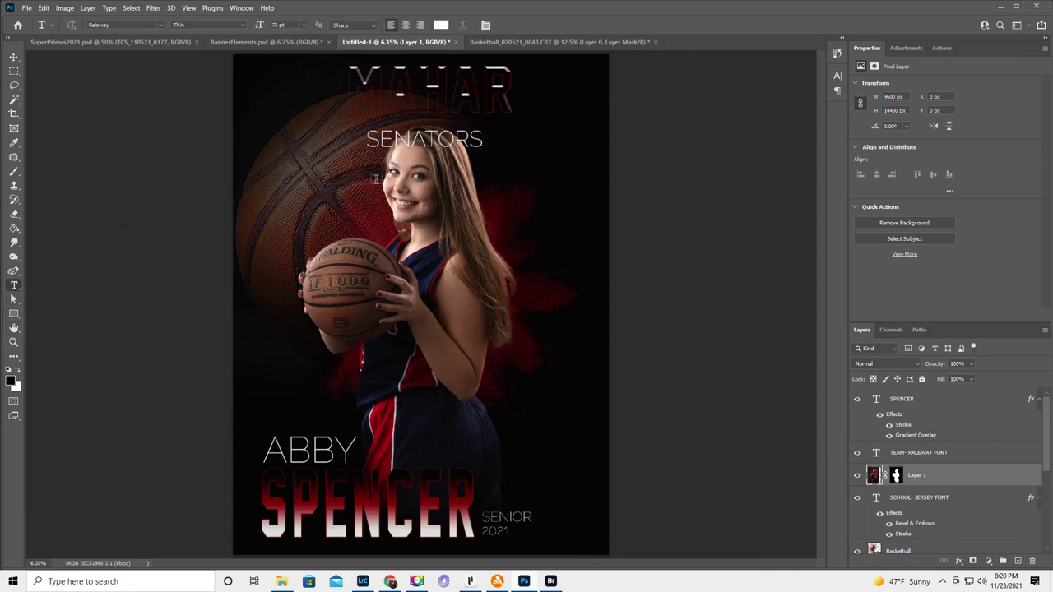
click(440, 140)
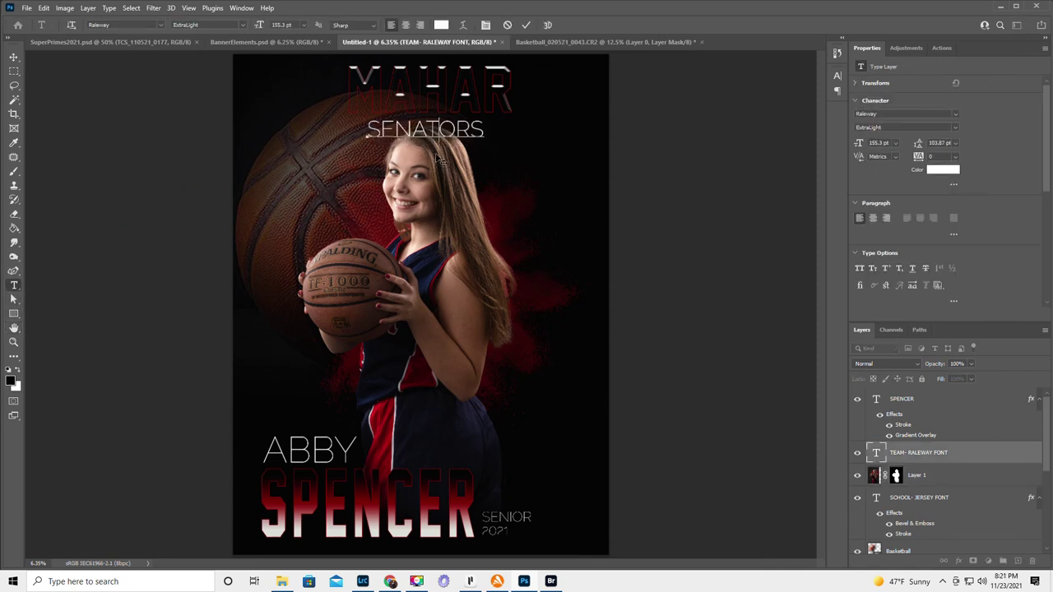
drag(439, 151, 437, 154)
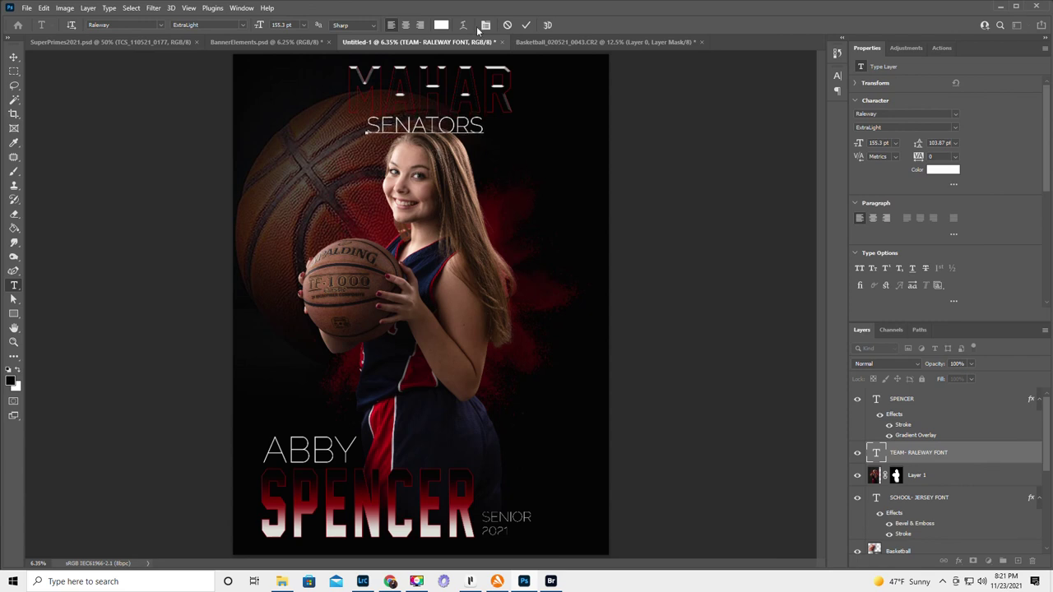
click(527, 26)
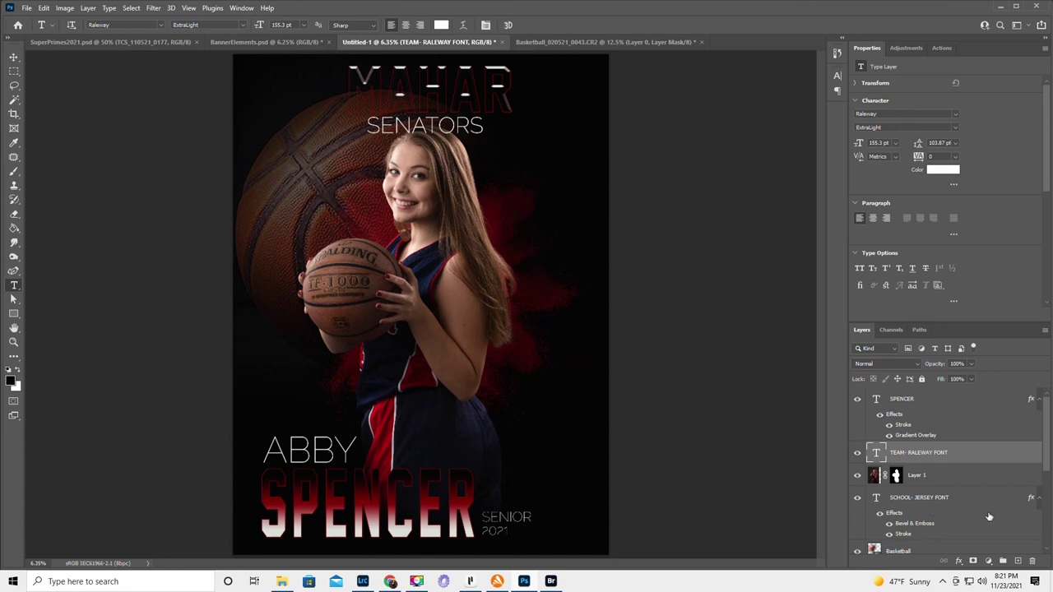
- Hide and reshow the MAHAR title layer to compare the spacing between the two titles
scroll(990, 505, down, 2)
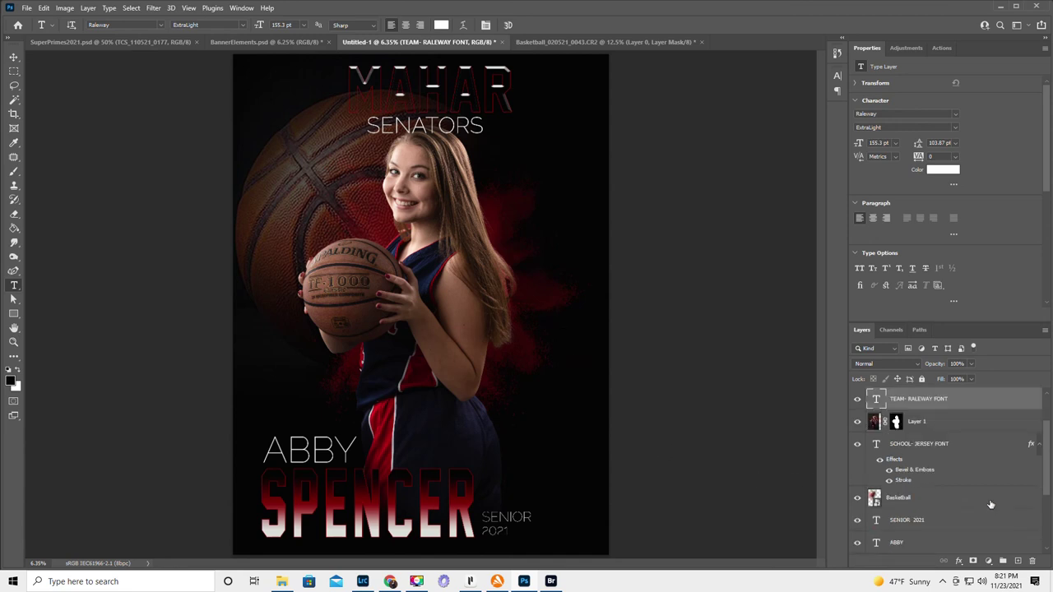
scroll(991, 505, down, 4)
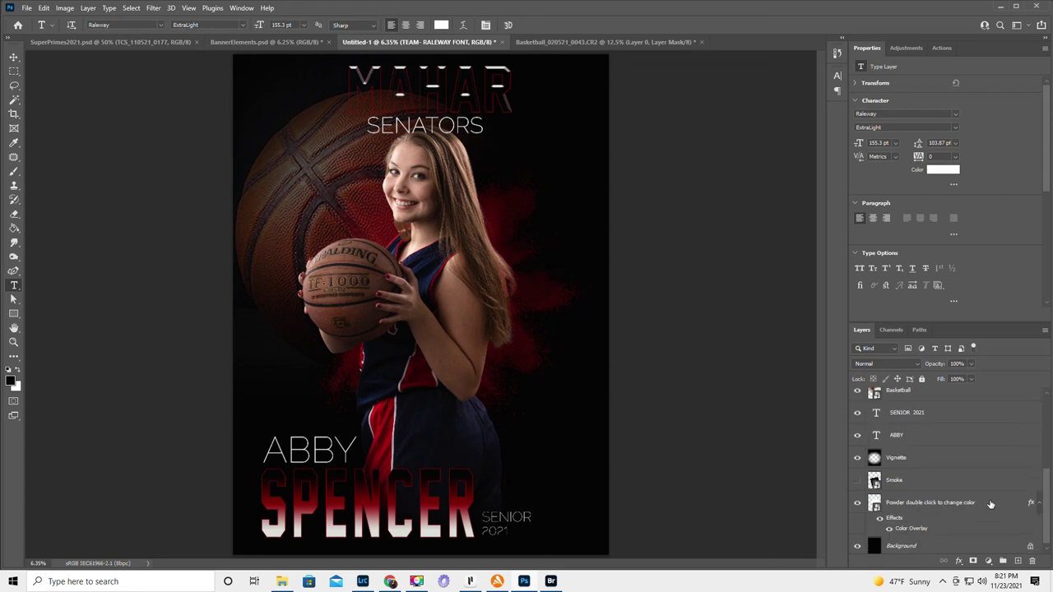
scroll(990, 504, down, 1)
scroll(990, 505, up, 2)
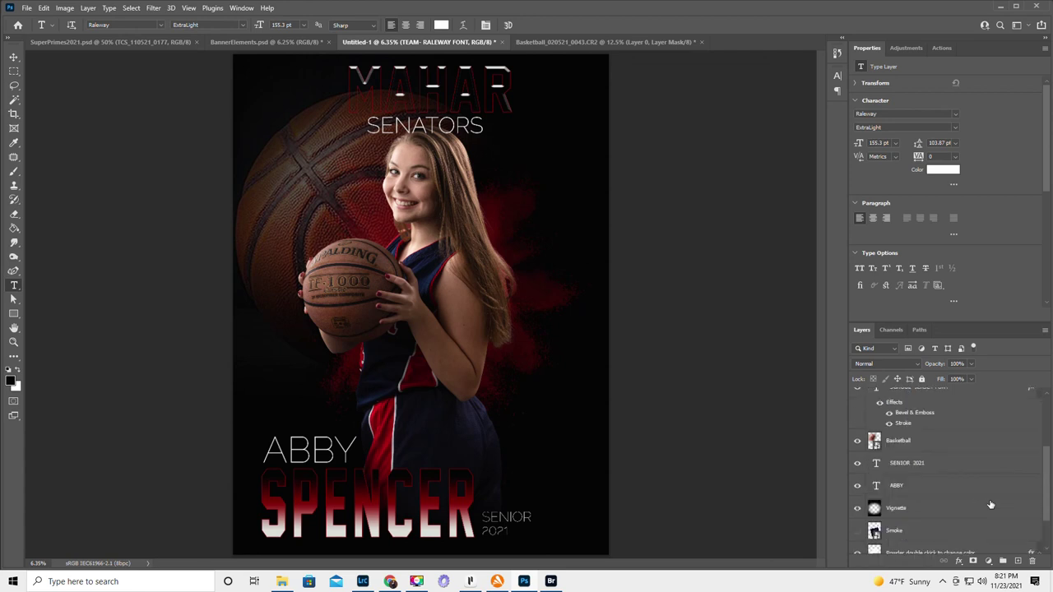
scroll(990, 504, up, 2)
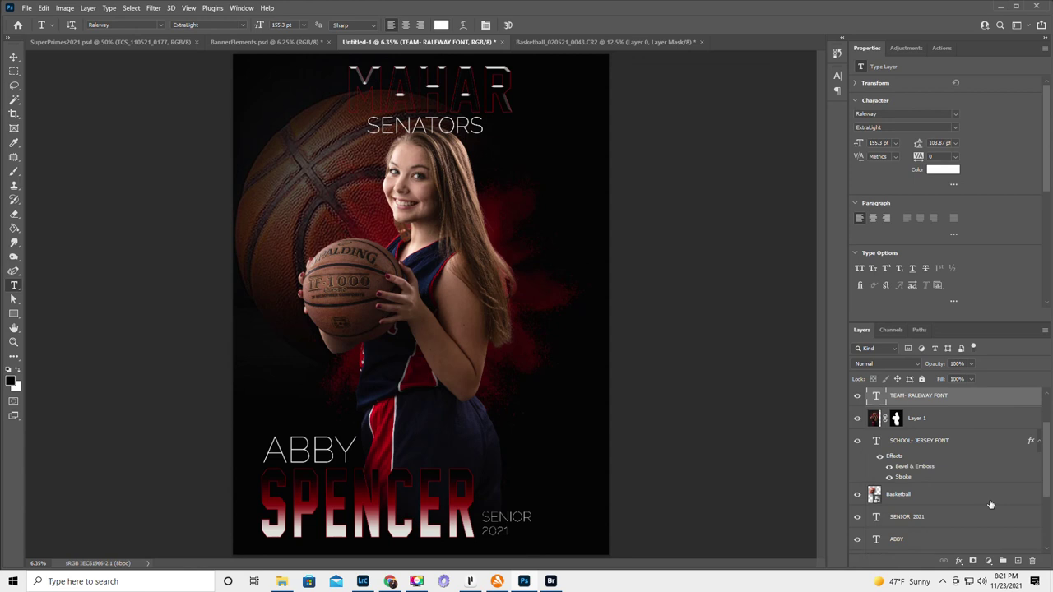
click(857, 442)
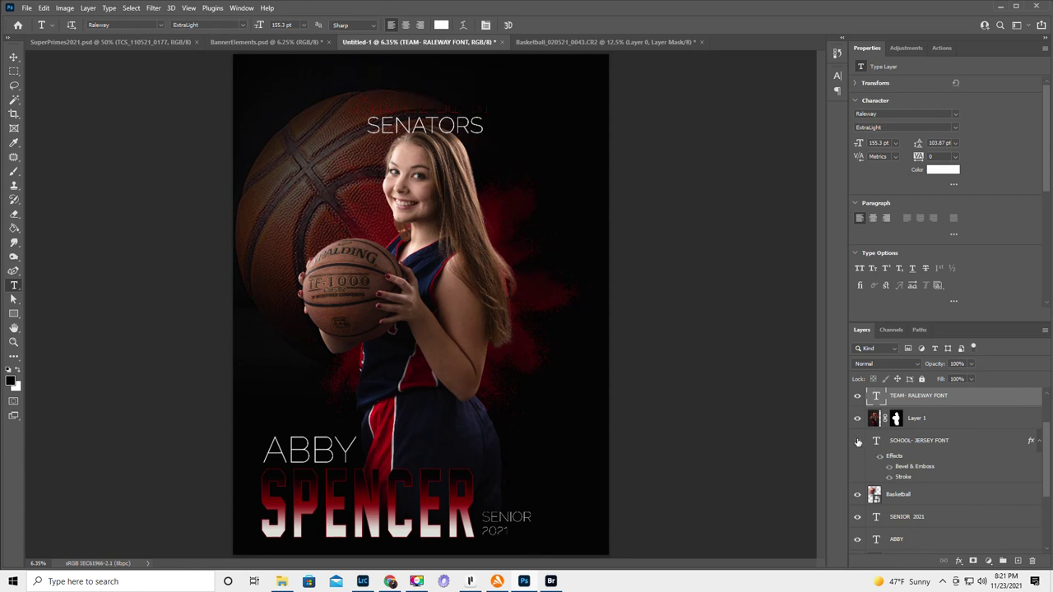
click(857, 443)
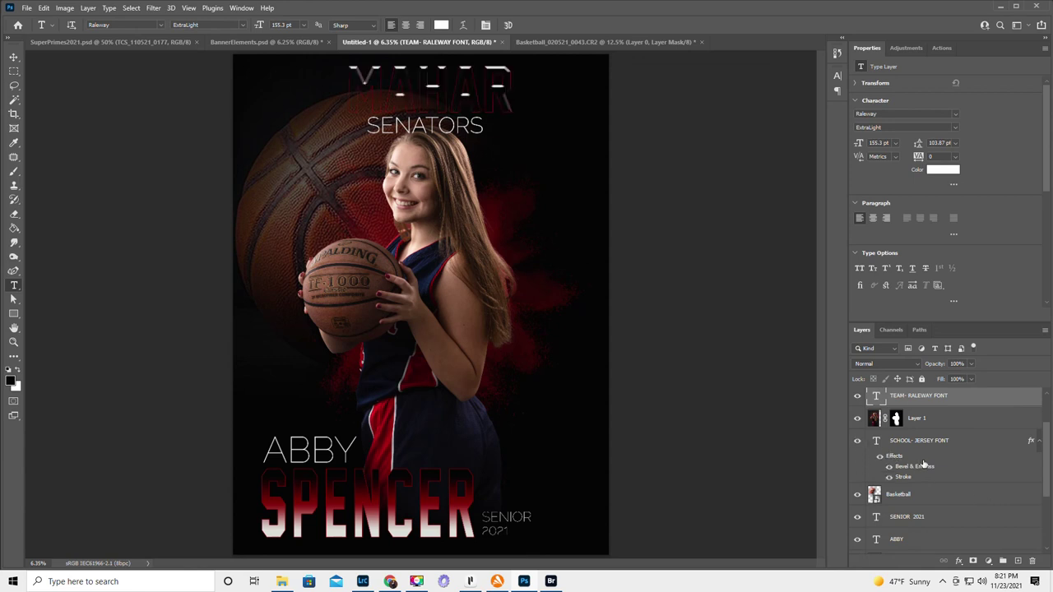
scroll(922, 463, up, 2)
scroll(925, 463, up, 1)
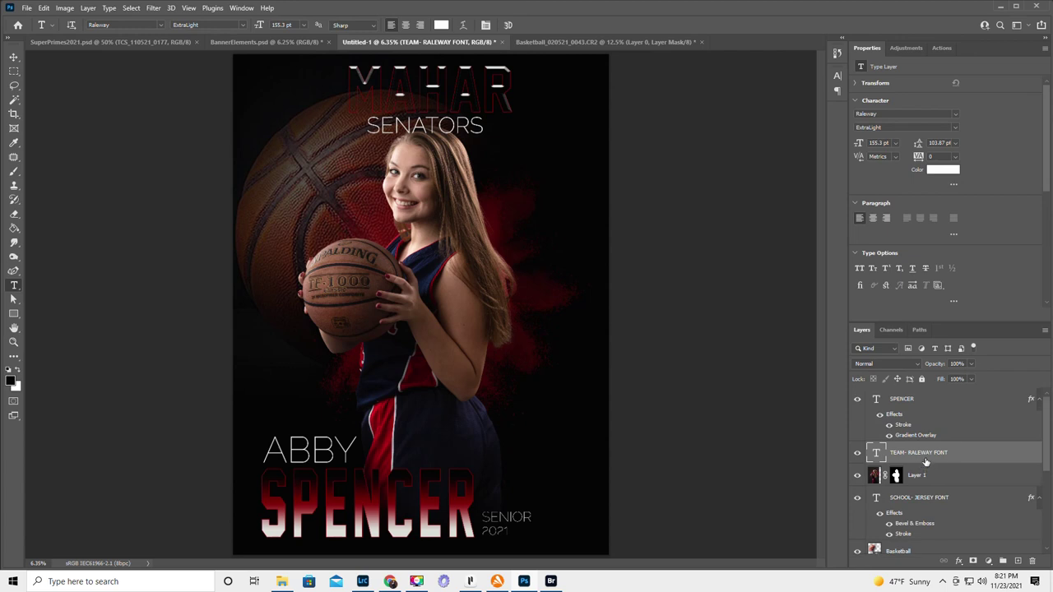
scroll(925, 463, down, 3)
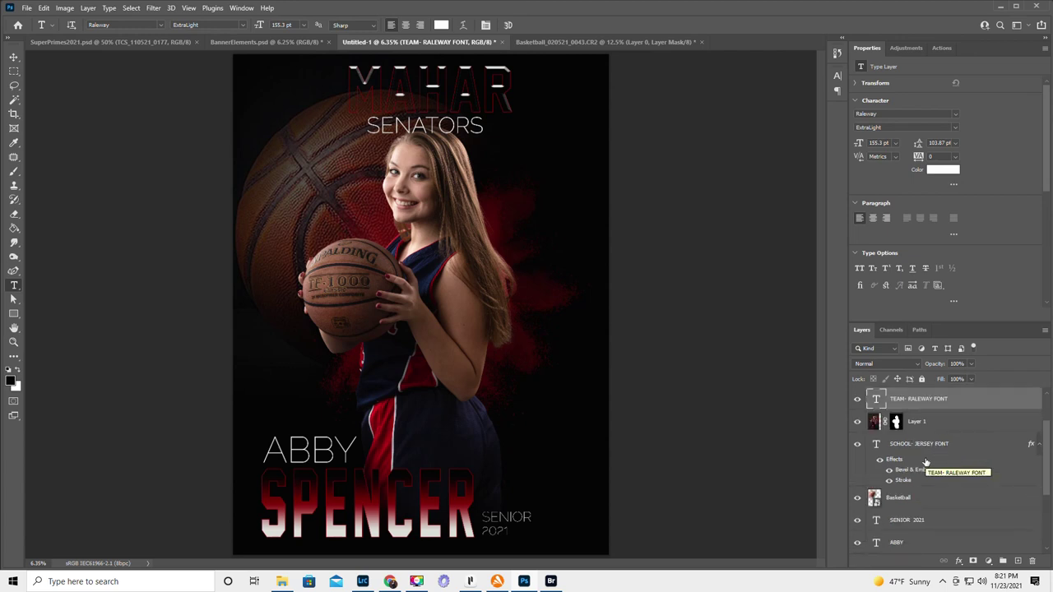
scroll(924, 463, down, 2)
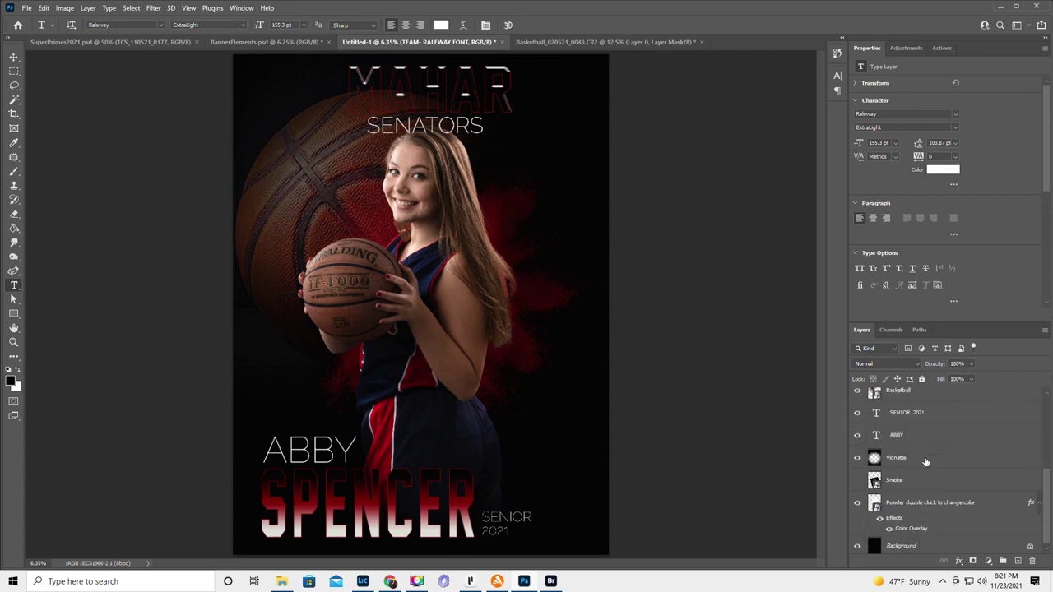
scroll(925, 462, down, 1)
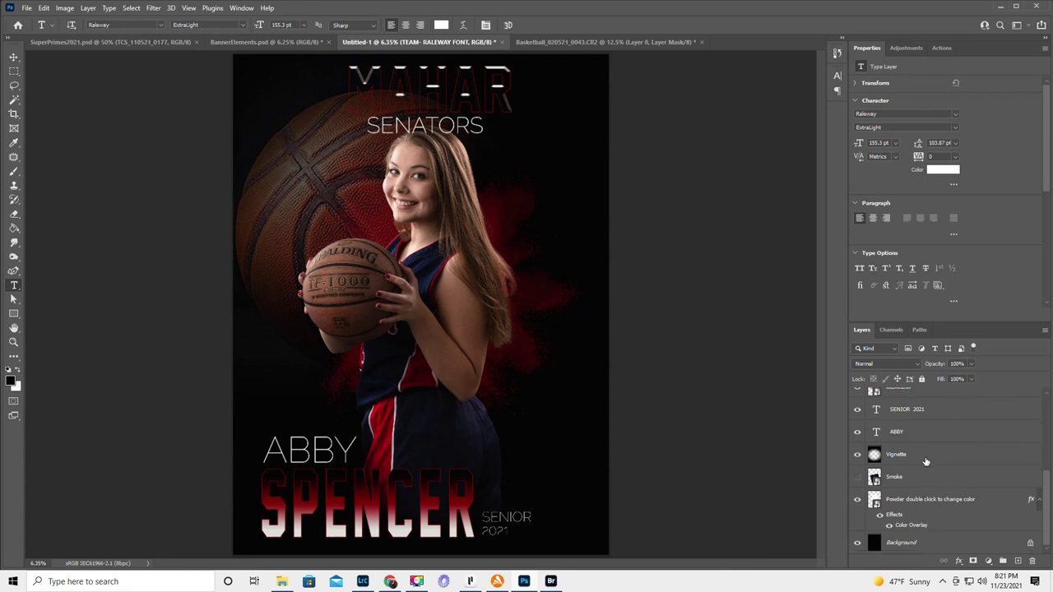
scroll(925, 462, up, 2)
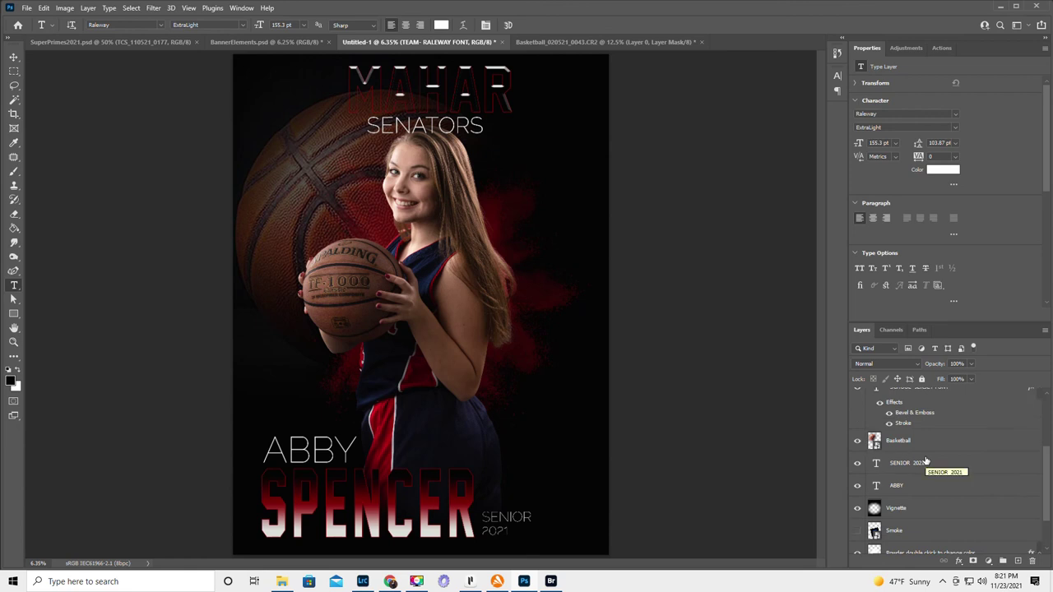
scroll(926, 462, up, 4)
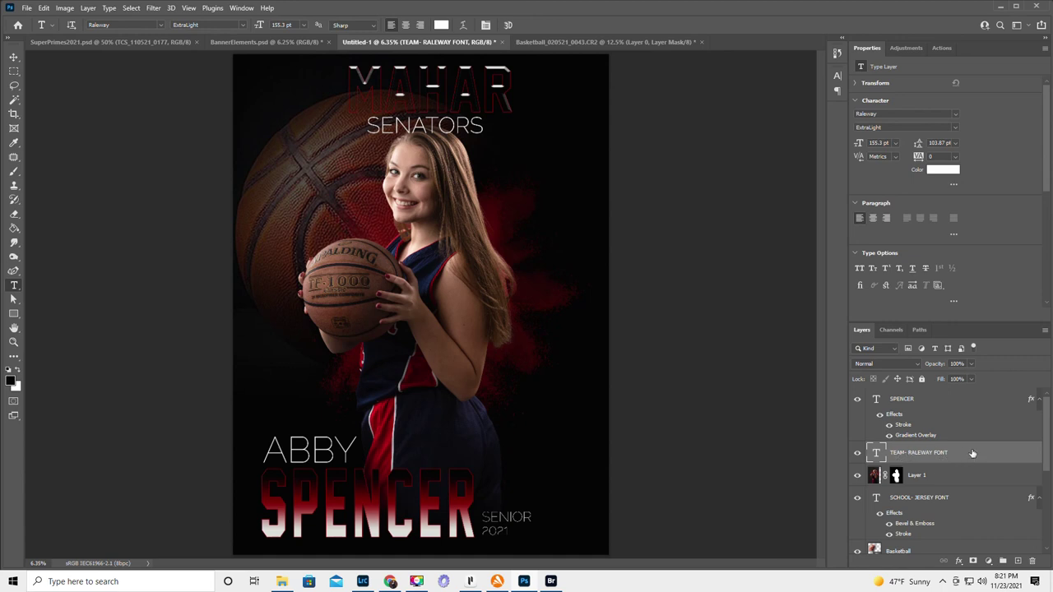
- Move the TEAM- RALEWAY FONT layer below Layer 1 so the player photo overlaps SENATORS
drag(973, 454, 954, 495)
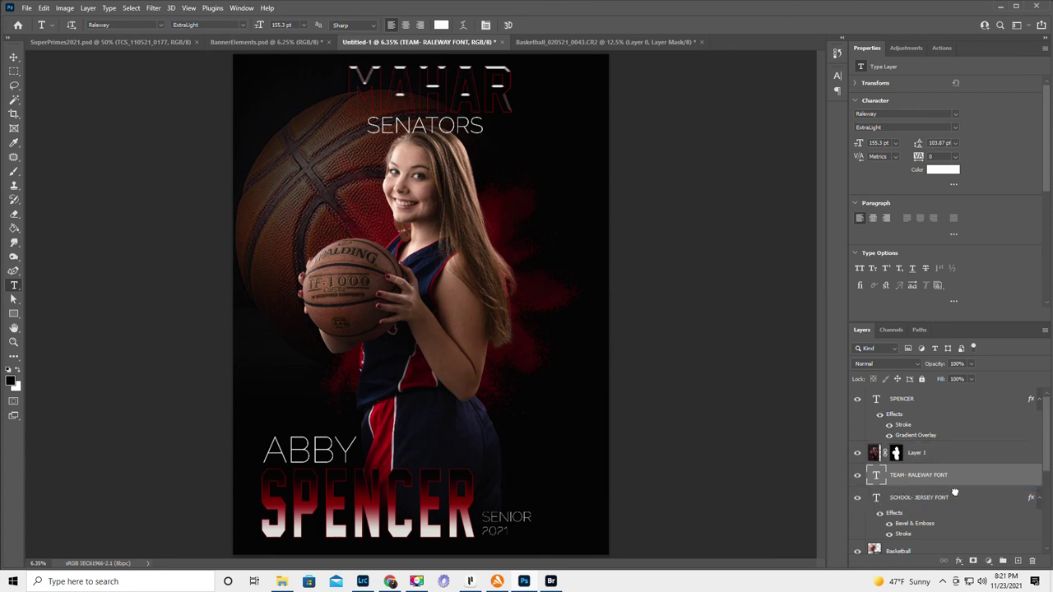